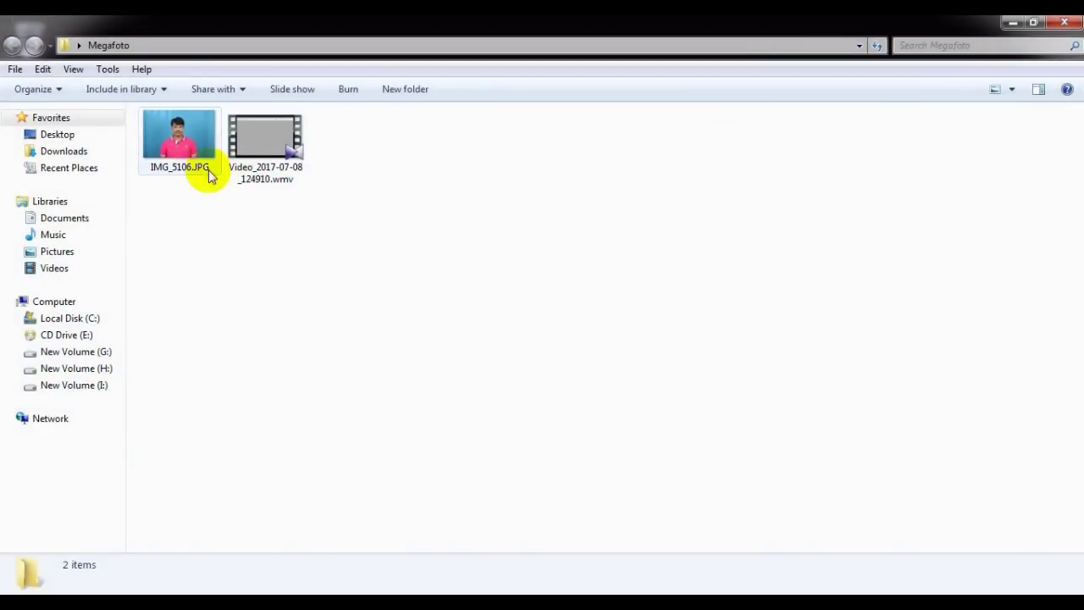
Drag IMG_5106.JPG from the Megafoto folder onto the Photoshop workspace to open it.
{"action": "left_click", "coordinate": [204, 169]}
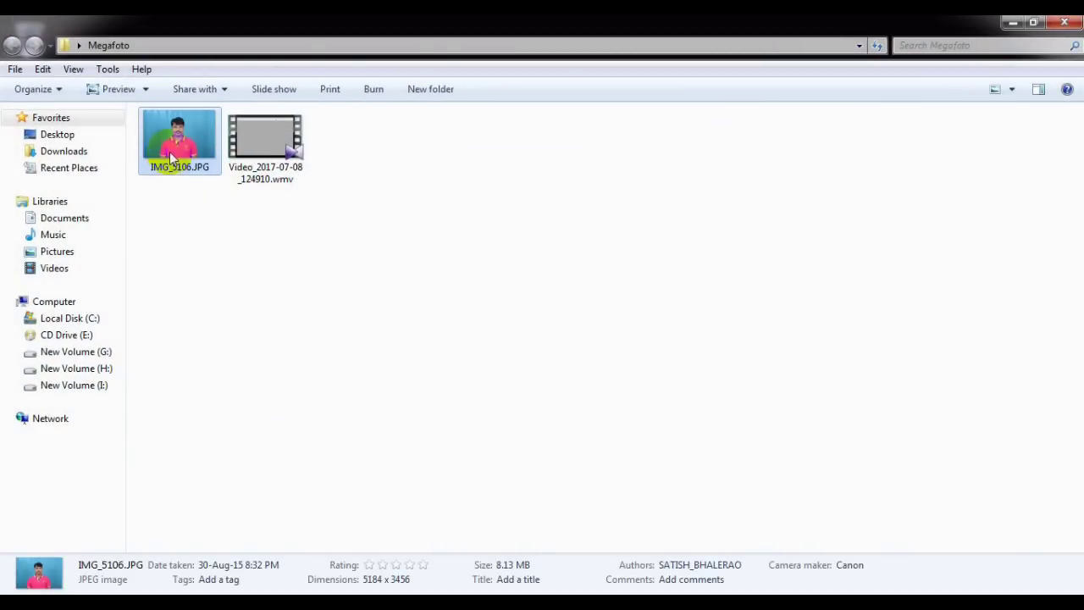
{"action": "left_click_drag", "start_coordinate": [176, 140], "coordinate": [533, 292]}
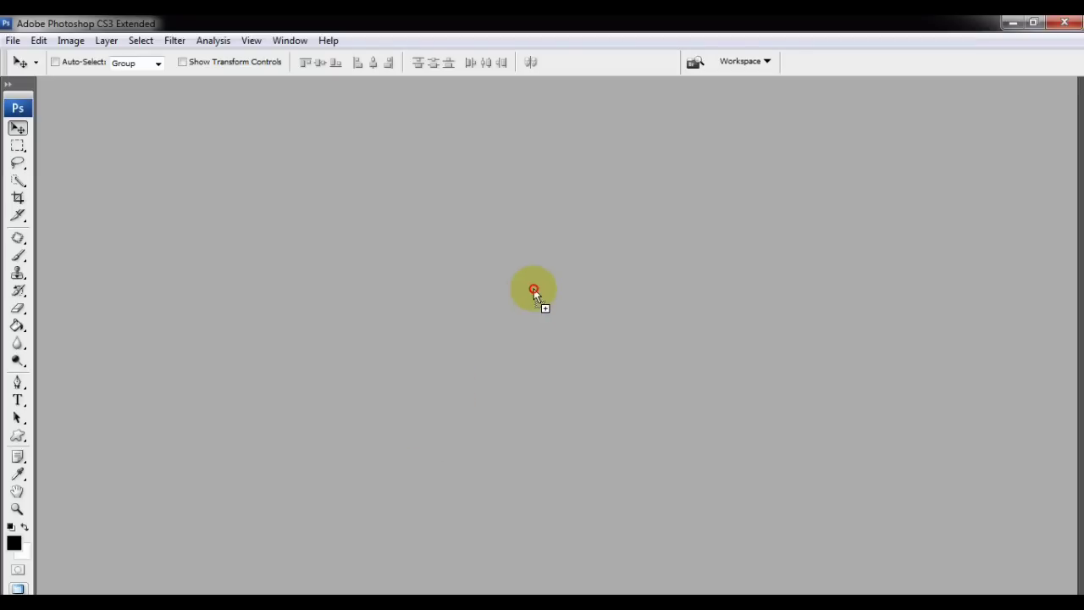
{"action": "left_click_drag", "start_coordinate": [534, 292], "coordinate": [565, 280]}
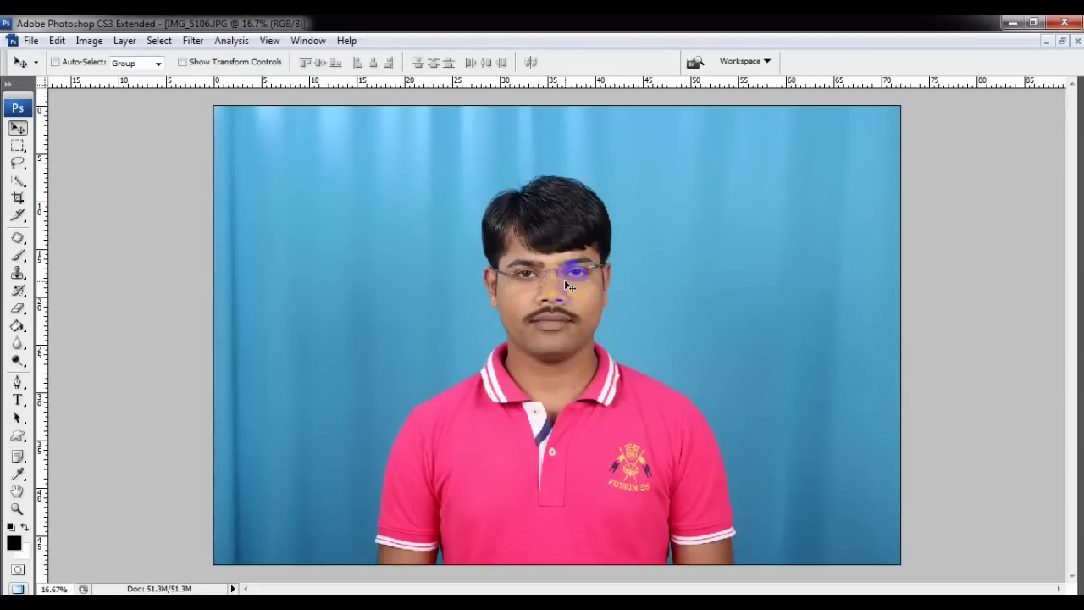
{"action": "left_click", "coordinate": [508, 248]}
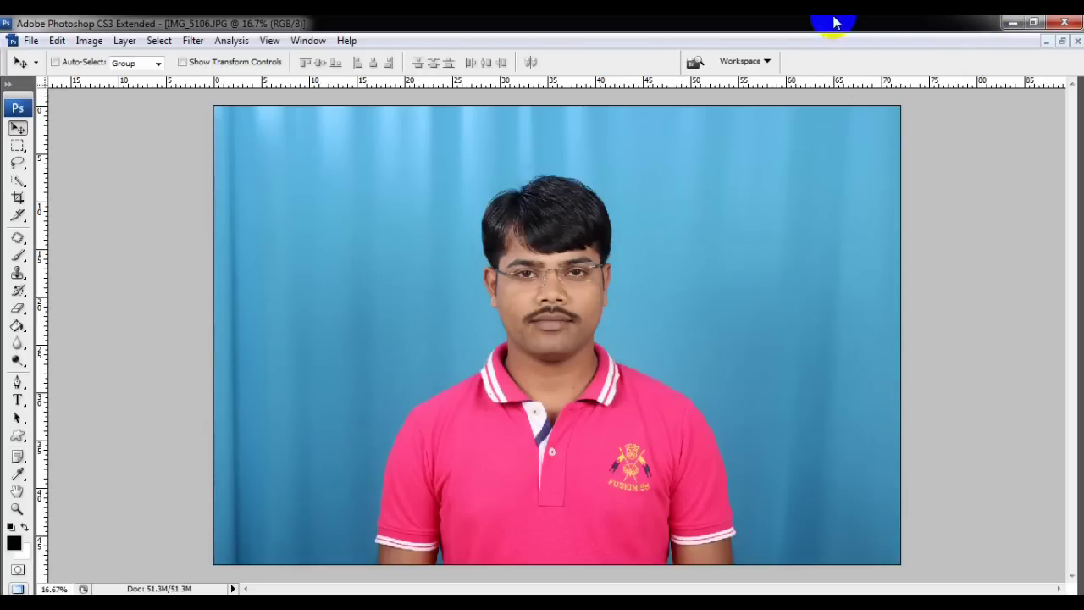
{"action": "left_click", "coordinate": [331, 191]}
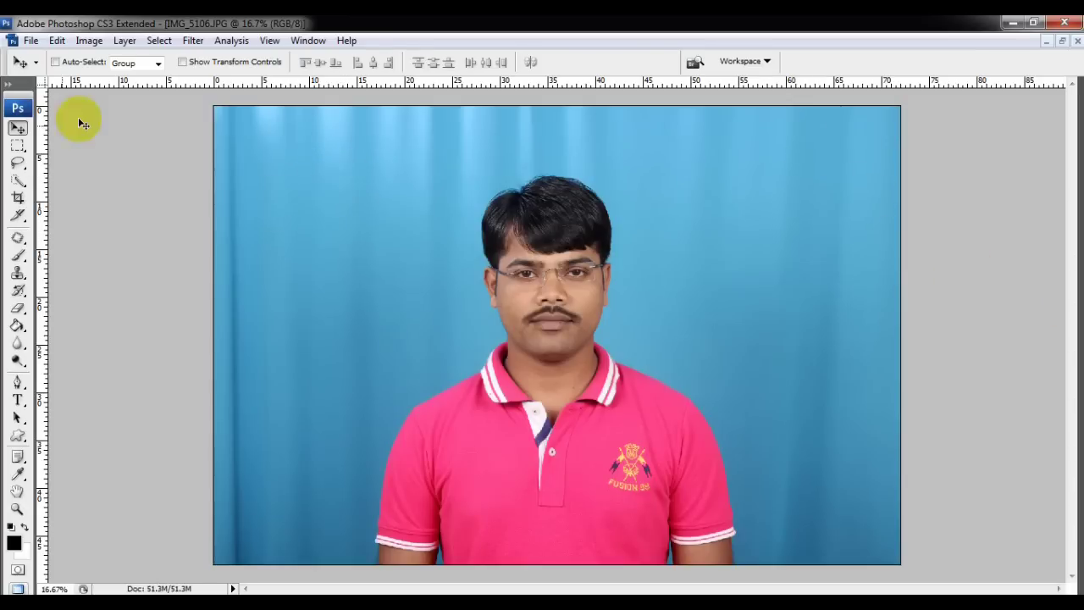
{"action": "left_click", "coordinate": [21, 182]}
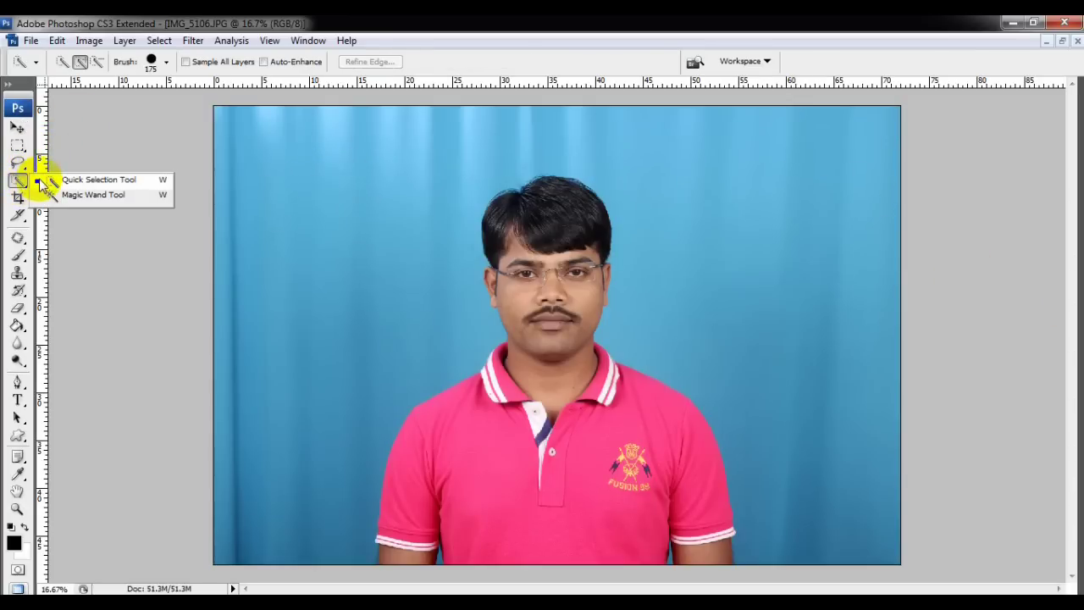
Select the blue backdrop with the Magic Wand at Tolerance 32.
{"action": "left_click", "coordinate": [80, 201]}
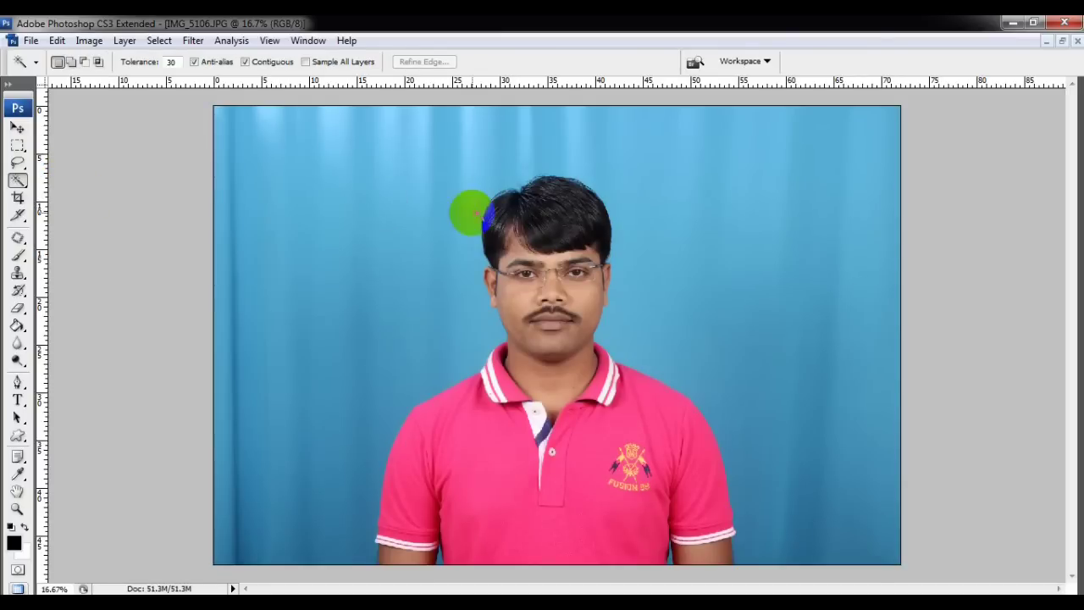
{"action": "left_click", "coordinate": [422, 226]}
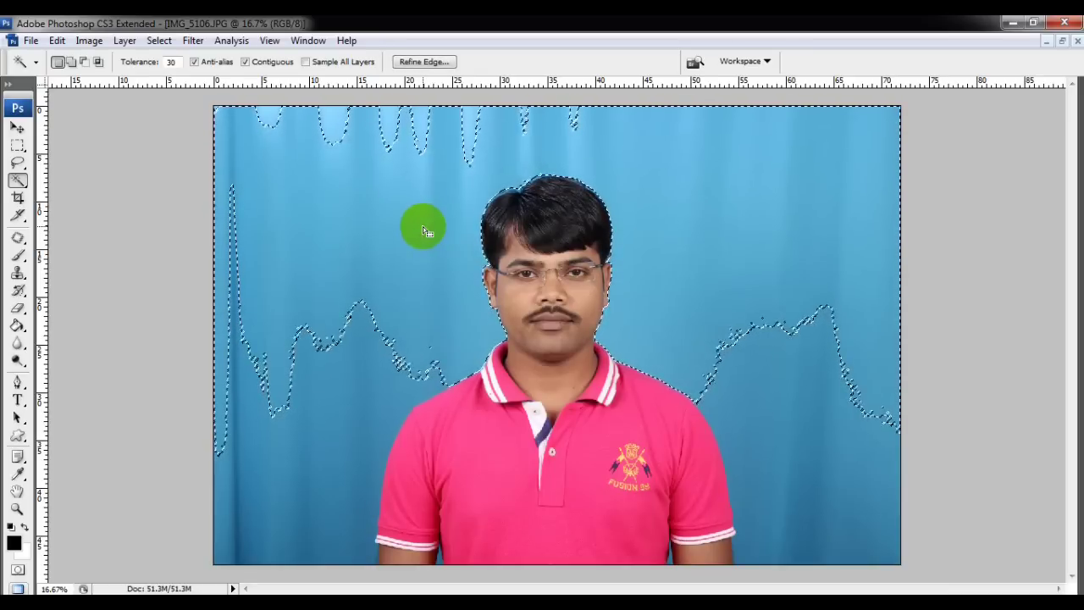
{"action": "left_click", "coordinate": [271, 117], "text": "shift"}
{"action": "left_click", "coordinate": [738, 145], "text": "shift"}
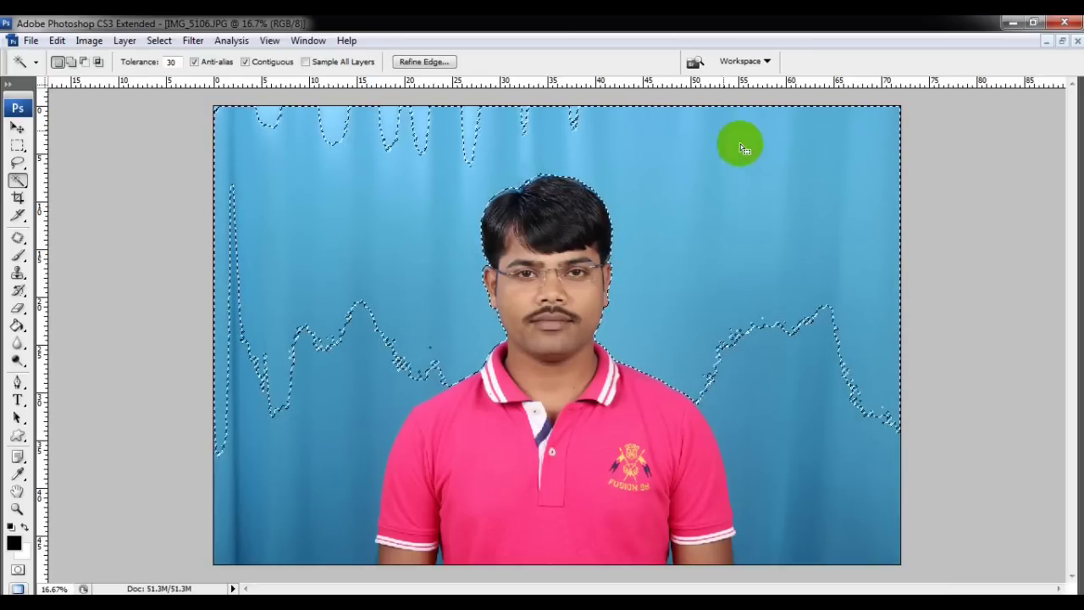
{"action": "double_click", "coordinate": [173, 61]}
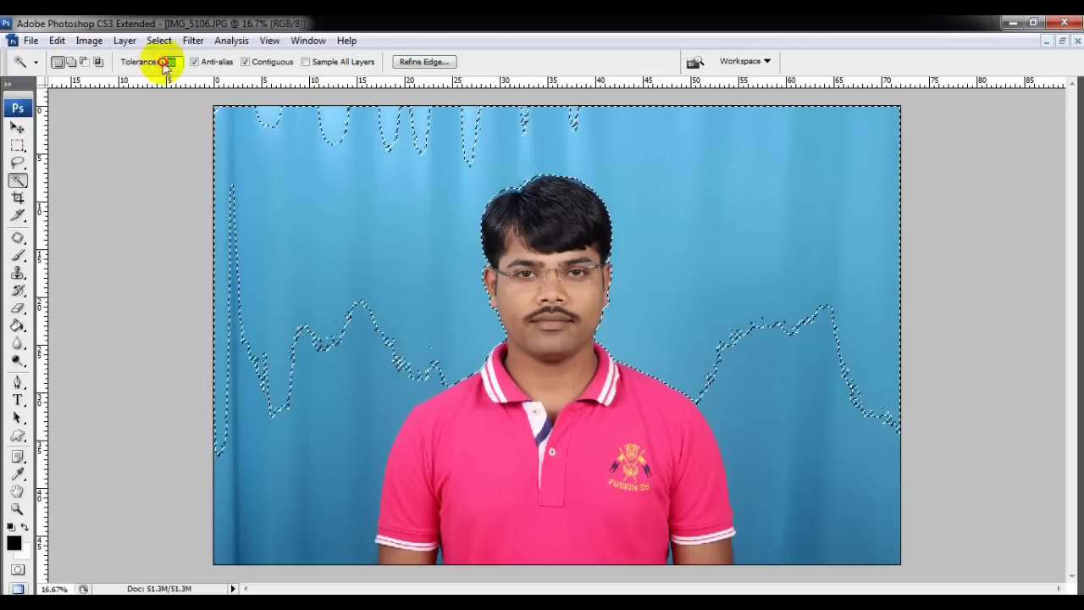
{"action": "type", "text": "32"}
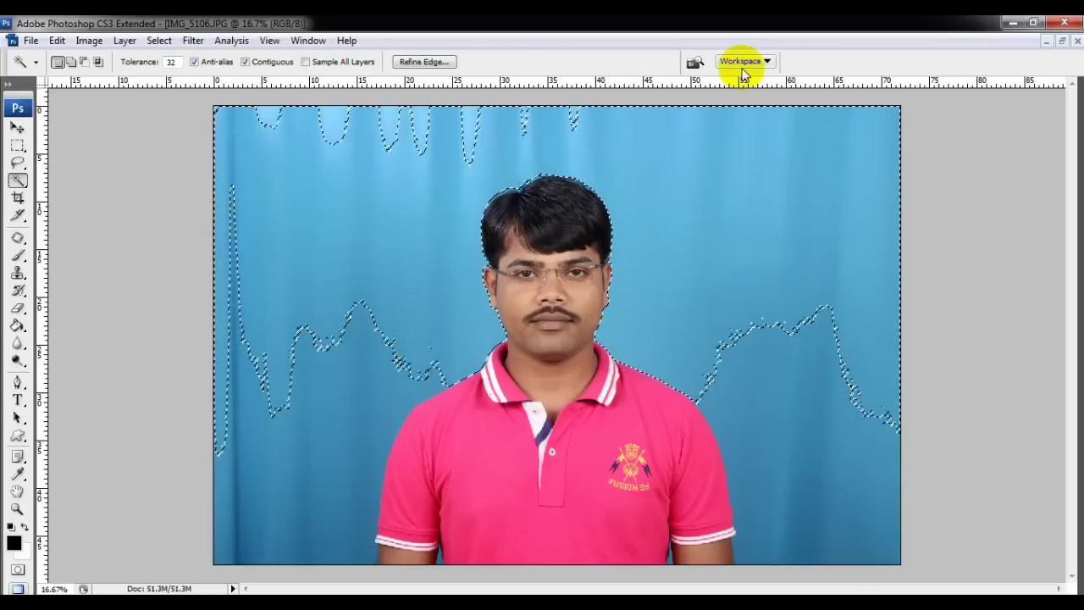
{"action": "left_click", "coordinate": [616, 269], "text": "shift"}
{"action": "left_click", "coordinate": [375, 390], "text": "shift"}
{"action": "left_click", "coordinate": [331, 218], "text": "shift"}
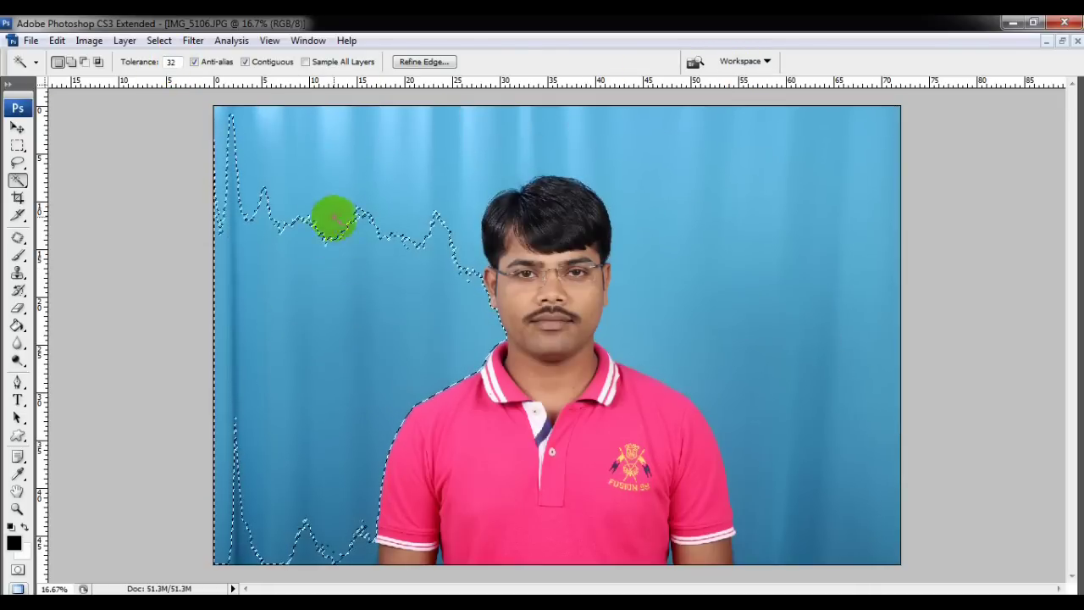
{"action": "left_click", "coordinate": [457, 258], "text": "shift"}
Reselect the backdrop and apply Grow three times to cover the remaining blue.
{"action": "key", "text": "ctrl+d"}
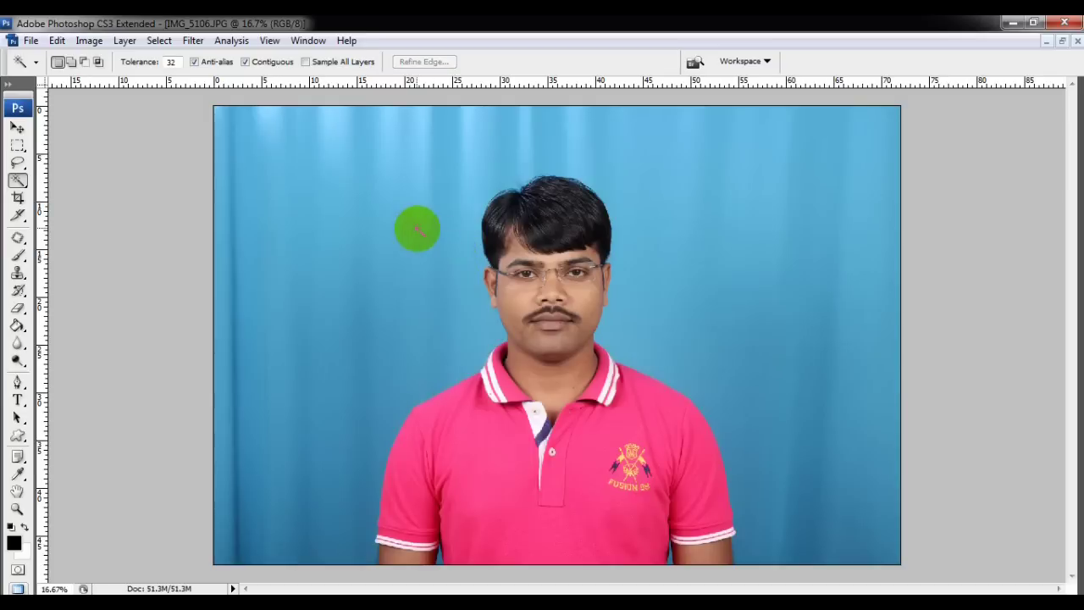
{"action": "left_click", "coordinate": [404, 213]}
{"action": "left_click", "coordinate": [661, 173], "text": "shift"}
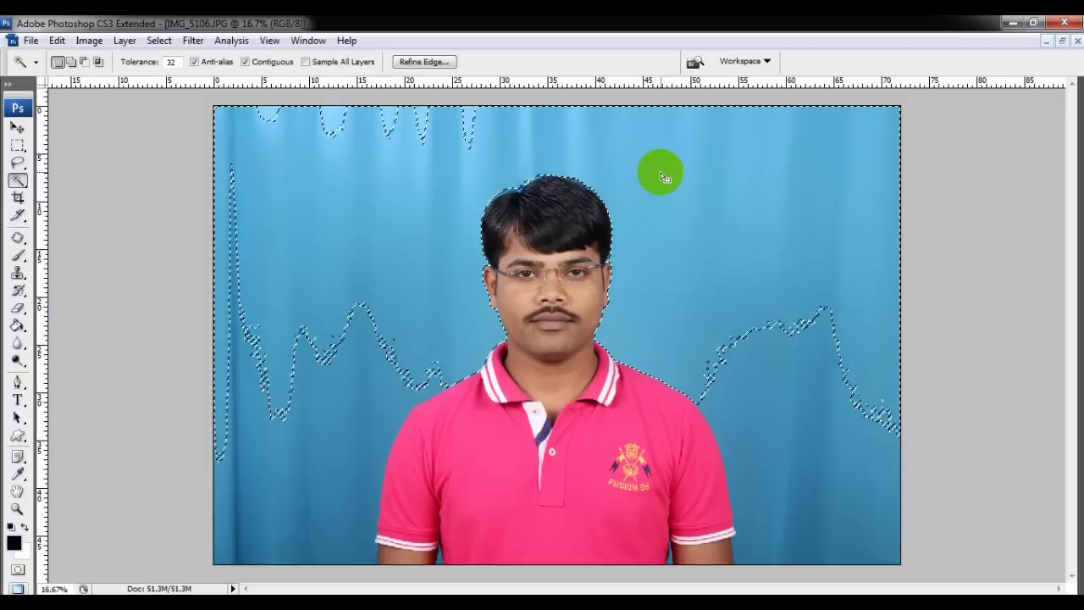
{"action": "right_click", "coordinate": [661, 173]}
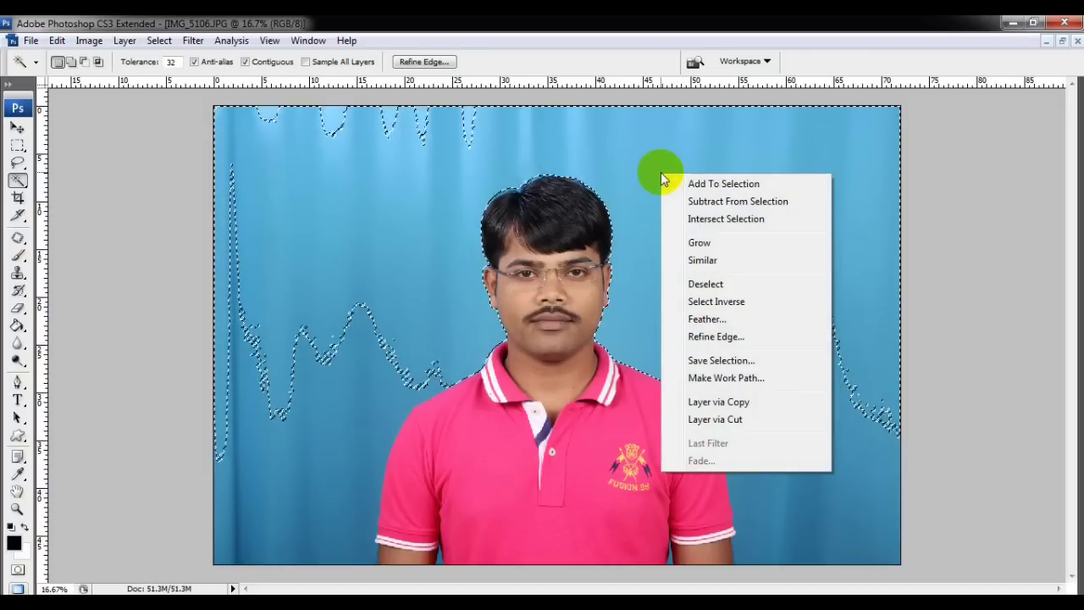
{"action": "left_click", "coordinate": [712, 243]}
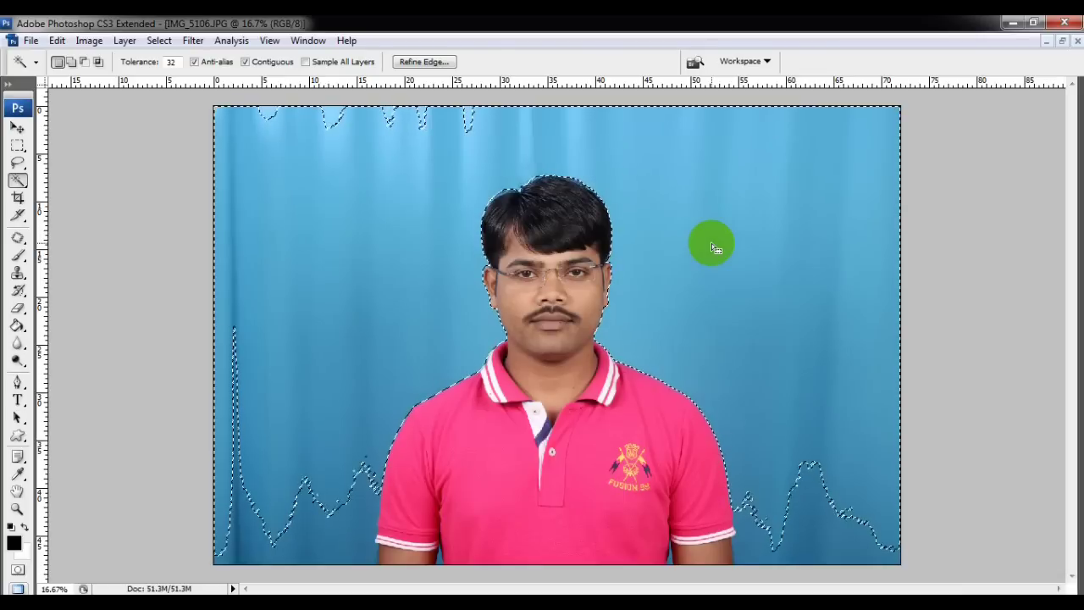
{"action": "right_click", "coordinate": [711, 243]}
{"action": "left_click", "coordinate": [745, 310]}
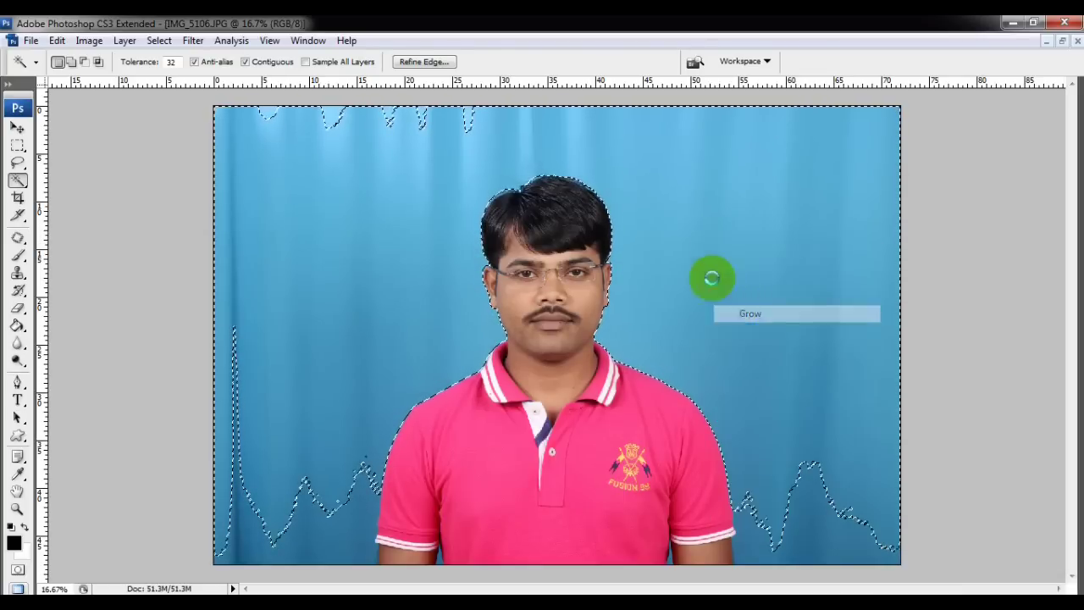
{"action": "right_click", "coordinate": [702, 203]}
{"action": "left_click", "coordinate": [734, 270]}
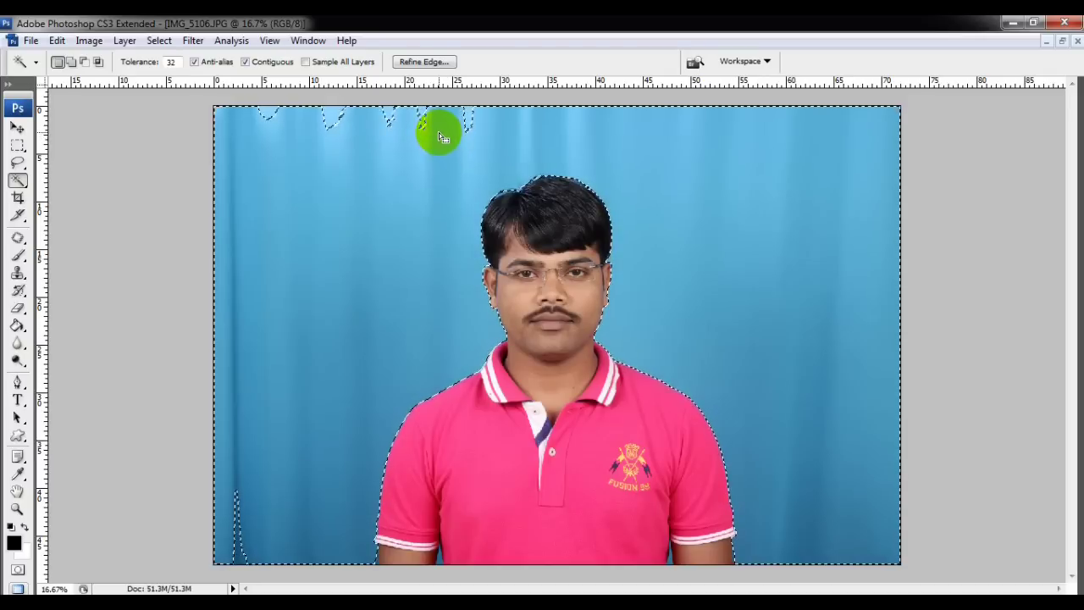
Add a strip along the photo's top edge using the Rectangular Marquee in Add mode.
{"action": "key", "text": "m"}
{"action": "right_click", "coordinate": [18, 145]}
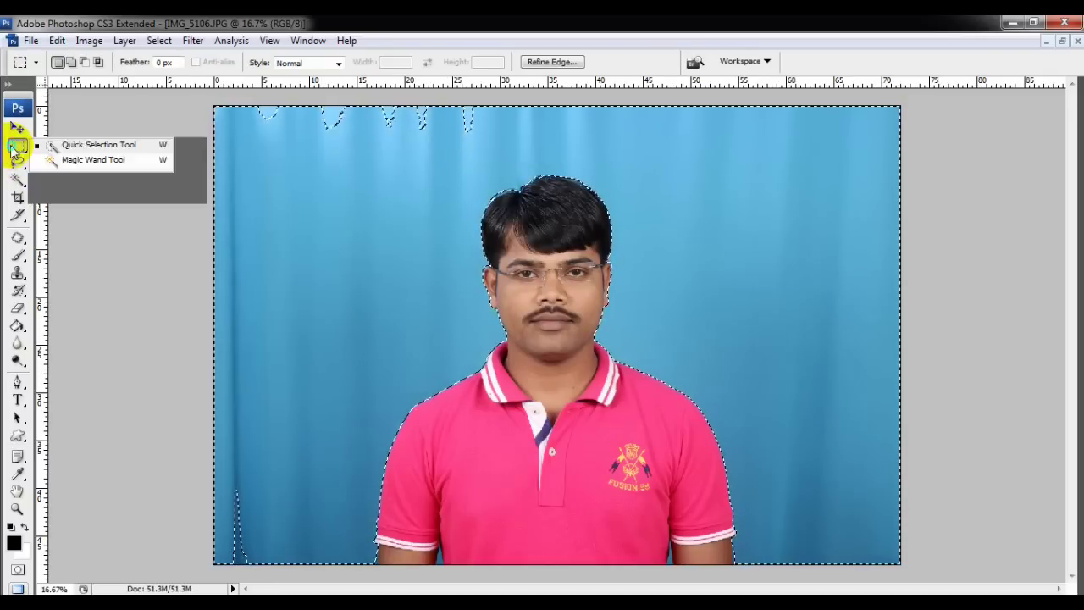
{"action": "left_click", "coordinate": [71, 149]}
{"action": "left_click_drag", "start_coordinate": [498, 133], "coordinate": [194, 80]}
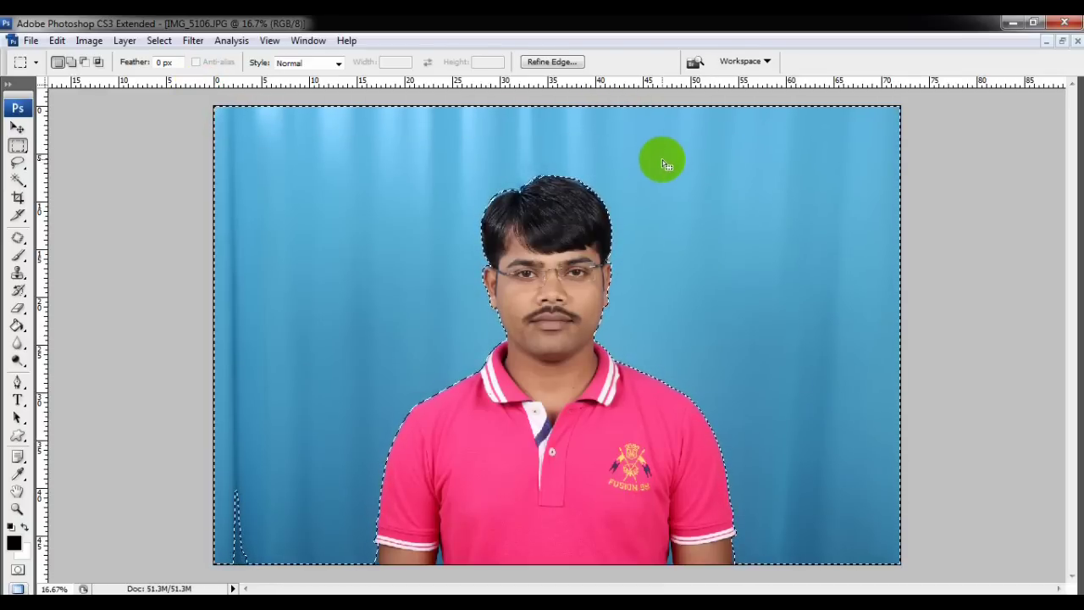
{"action": "right_click", "coordinate": [666, 164]}
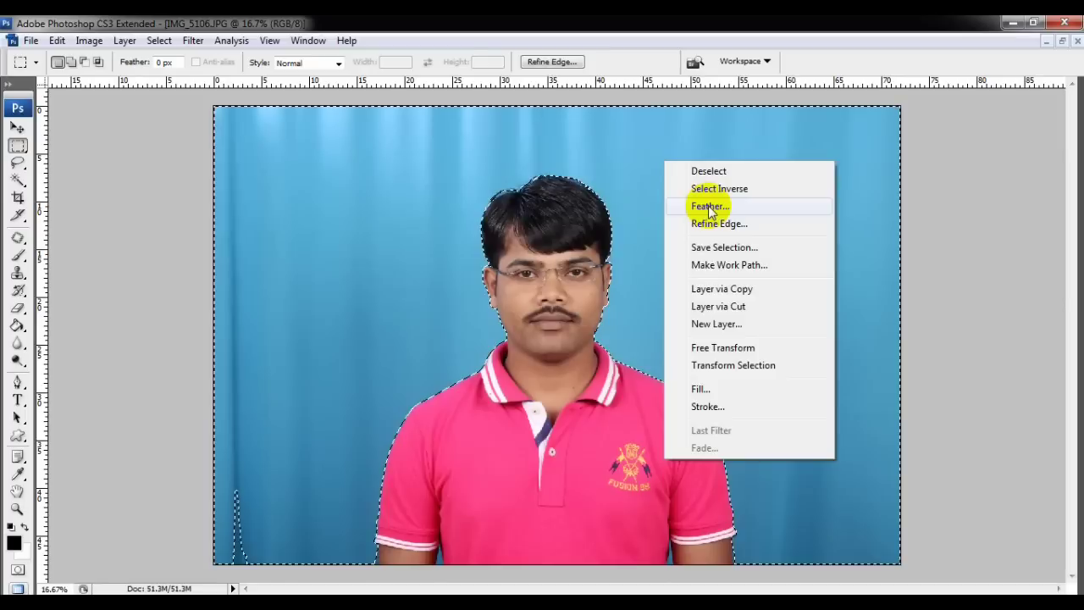
Feather the selection by 3 pixels and set a lighter backdrop blue as background colour.
{"action": "left_click", "coordinate": [702, 207]}
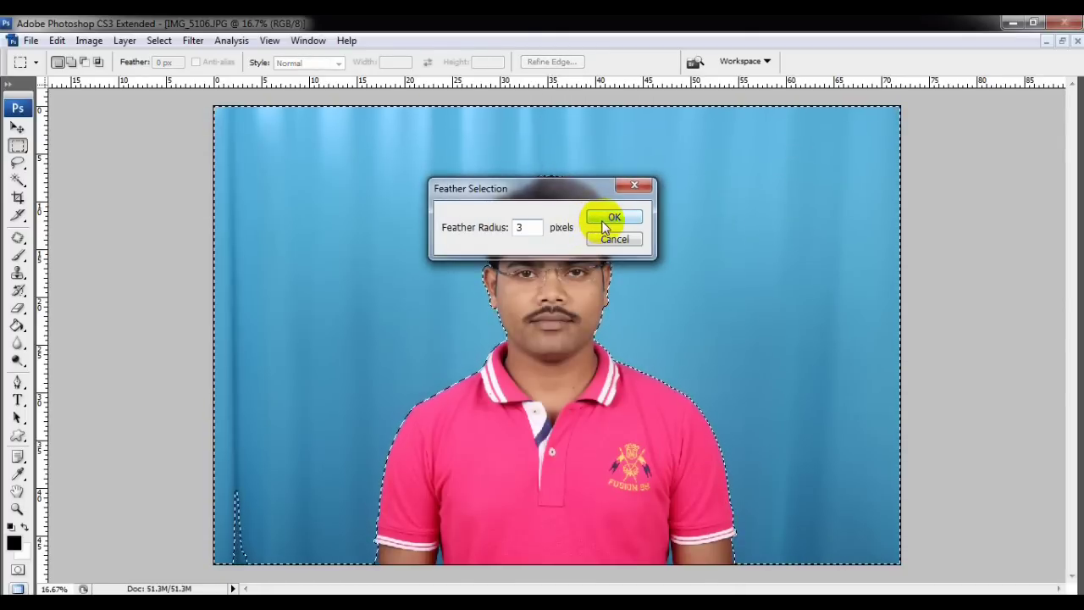
{"action": "left_click", "coordinate": [612, 218]}
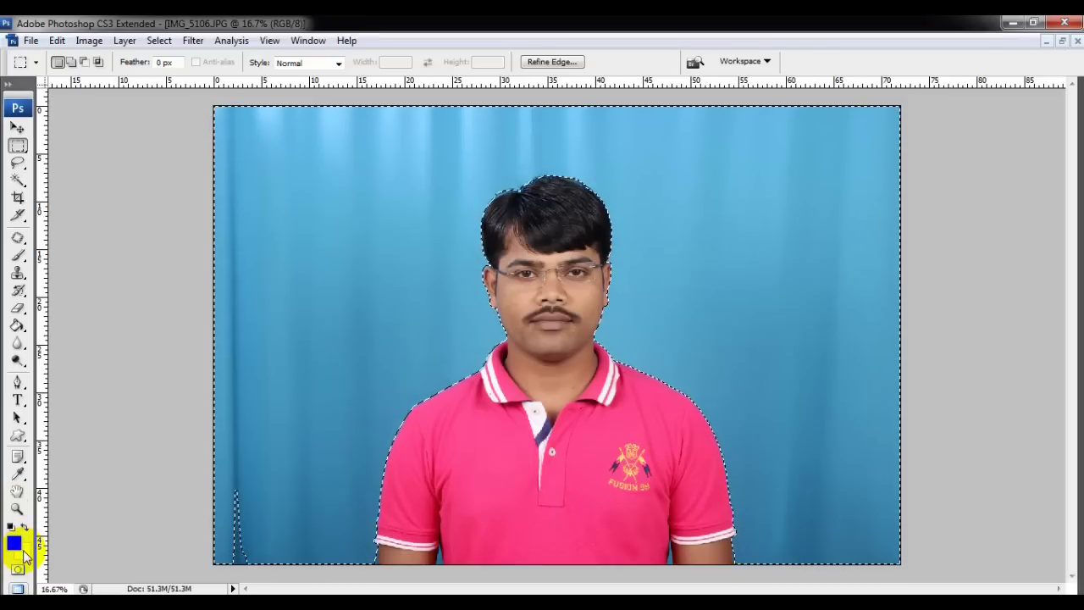
{"action": "left_click", "coordinate": [23, 555]}
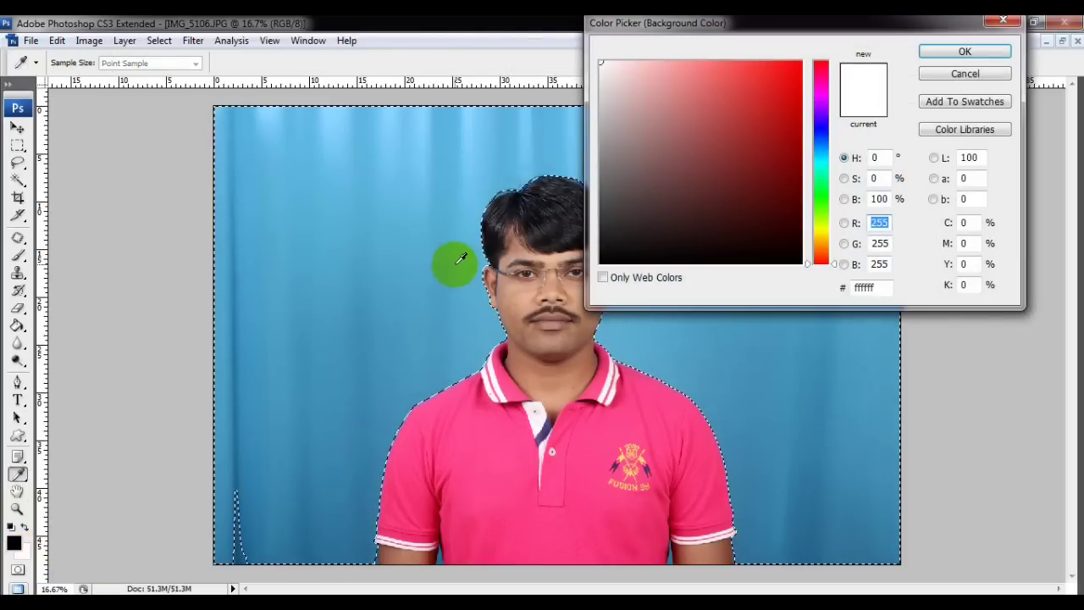
{"action": "left_click", "coordinate": [447, 240]}
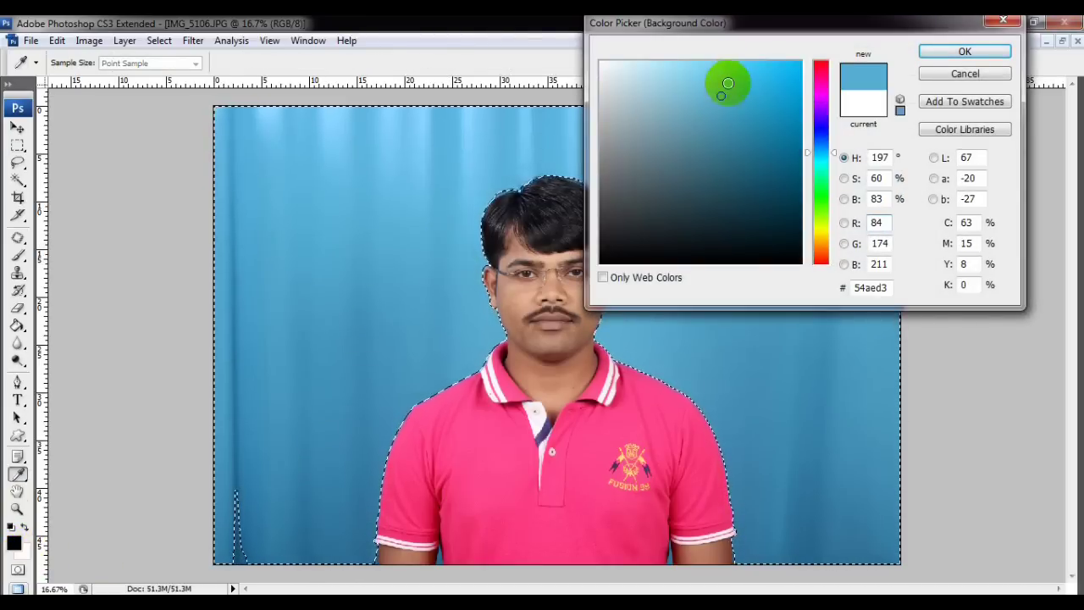
{"action": "left_click_drag", "start_coordinate": [721, 85], "coordinate": [745, 65]}
{"action": "left_click", "coordinate": [940, 51]}
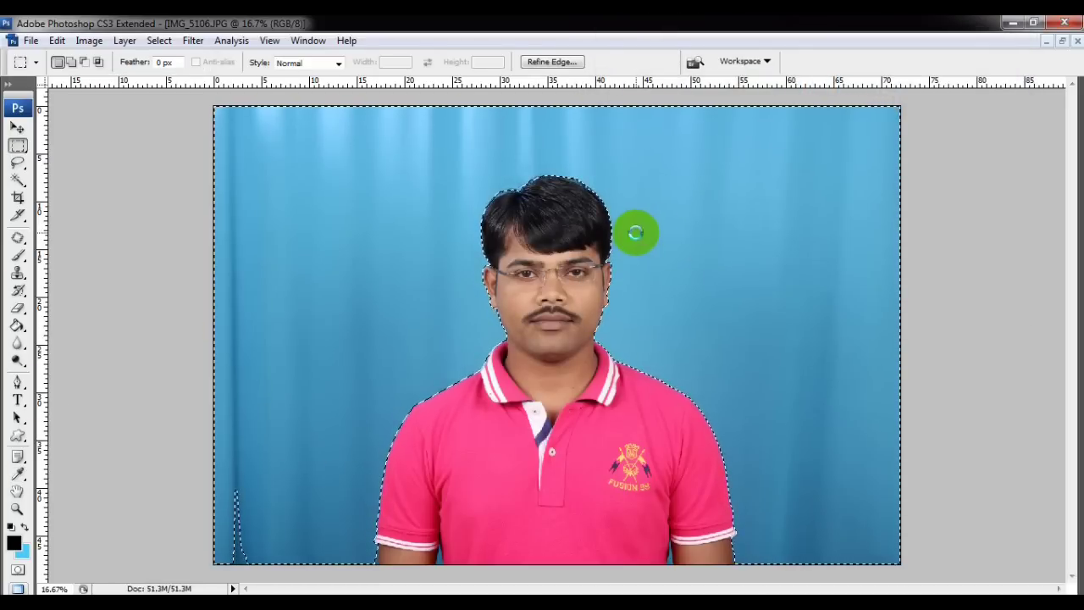
Fill the selected backdrop with the light blue and deselect it.
{"action": "key", "text": "ctrl+BackSpace"}
{"action": "scroll", "coordinate": [624, 259], "scroll_direction": "up", "scroll_amount": 2}
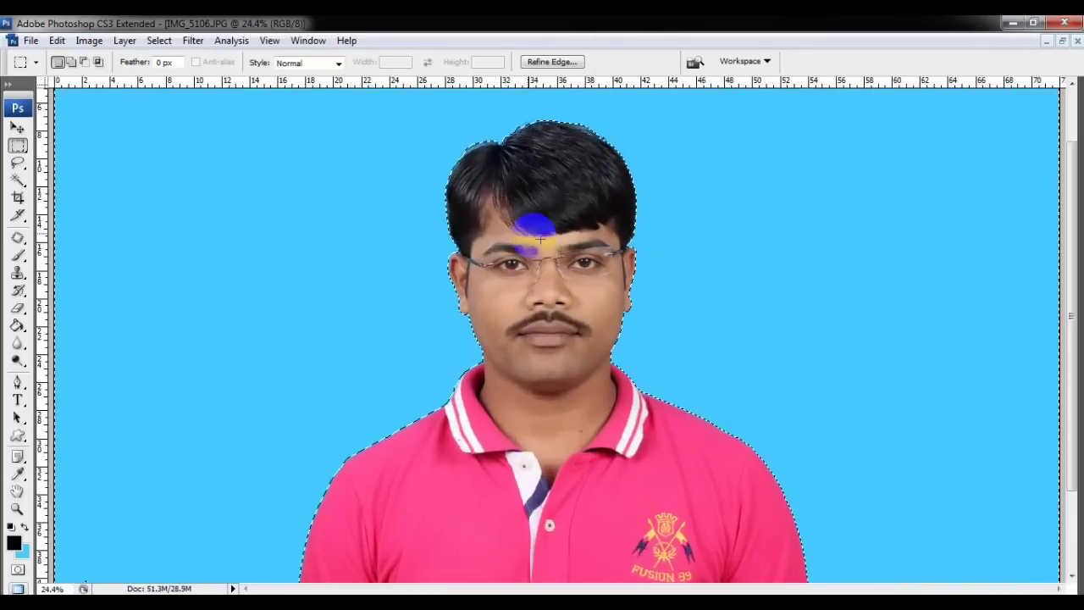
{"action": "scroll", "coordinate": [559, 241], "scroll_direction": "down", "scroll_amount": 2}
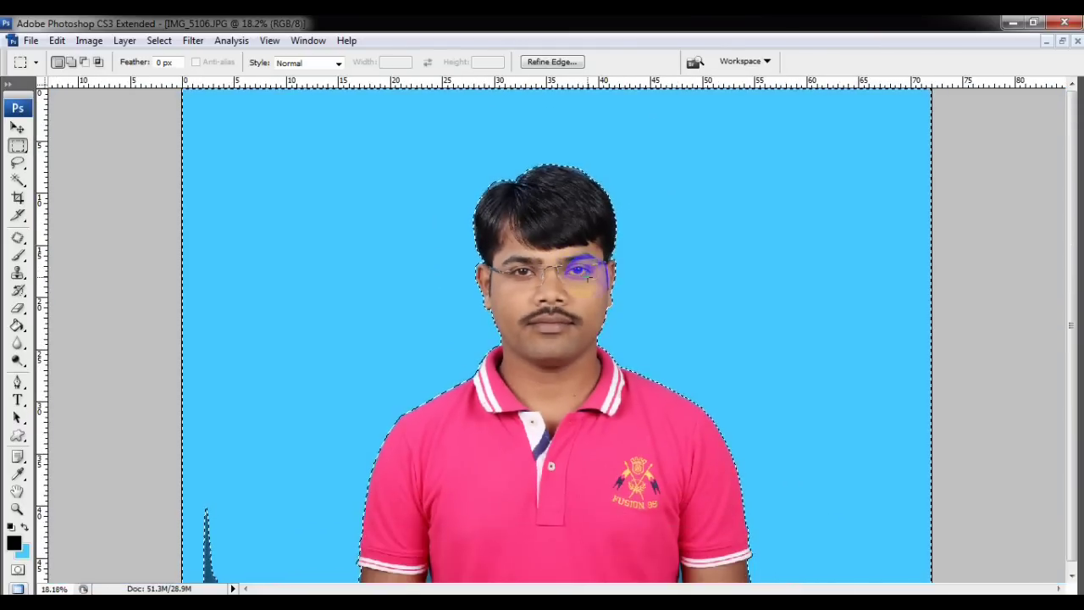
{"action": "left_click", "coordinate": [627, 295]}
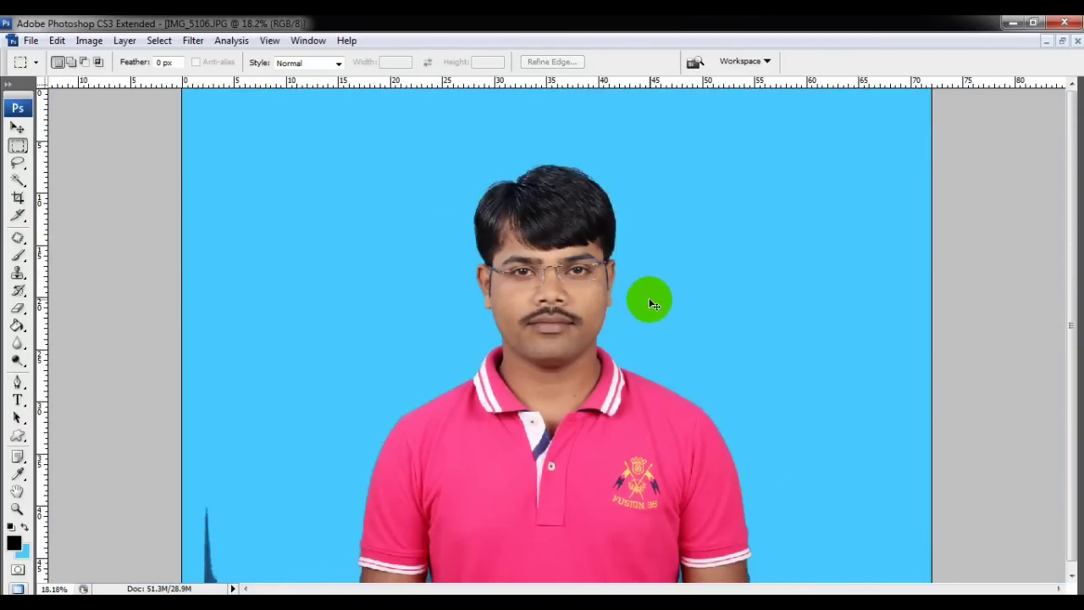
{"action": "scroll", "coordinate": [588, 275], "scroll_direction": "up", "scroll_amount": 2}
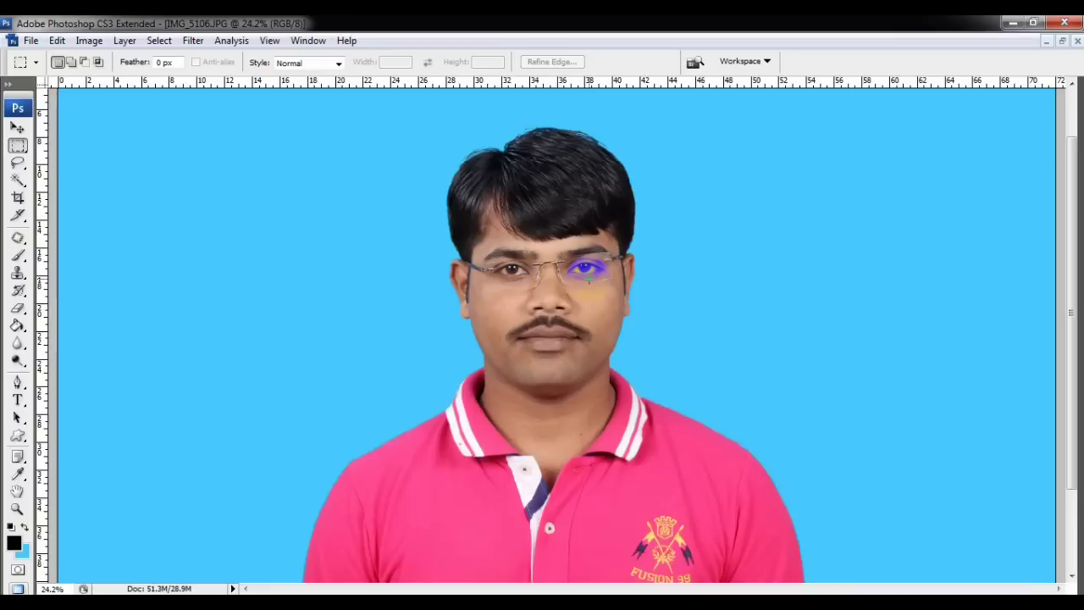
Brighten the portrait by raising the RGB curve in Curves.
{"action": "key", "text": "ctrl+m"}
{"action": "left_click_drag", "start_coordinate": [823, 205], "coordinate": [819, 193]}
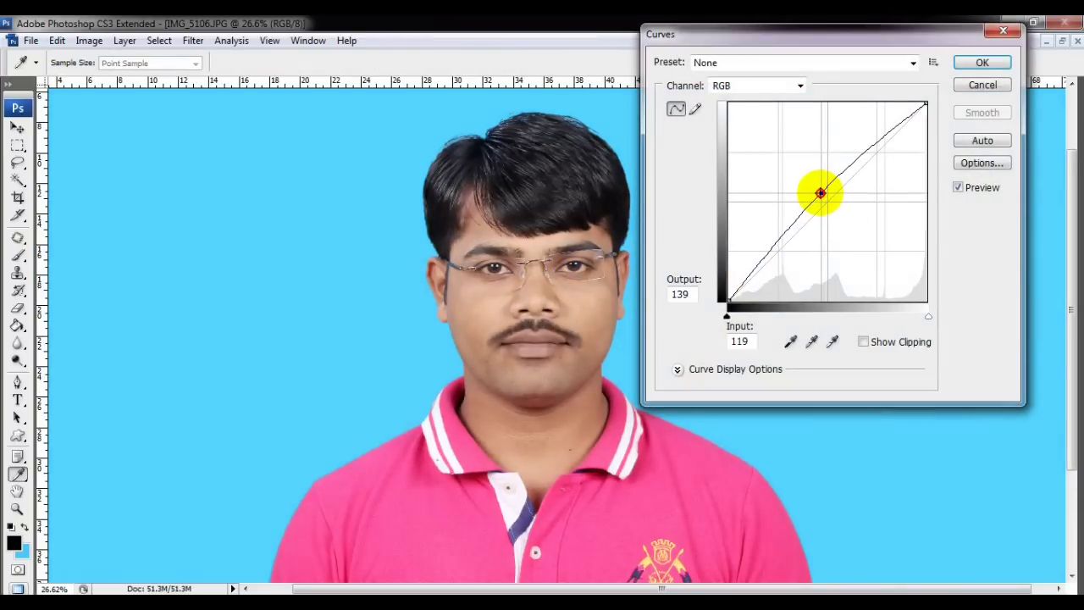
{"action": "key", "text": "Return"}
Apply Levels with input values 7, 1.12 and 248.
{"action": "key", "text": "ctrl+l"}
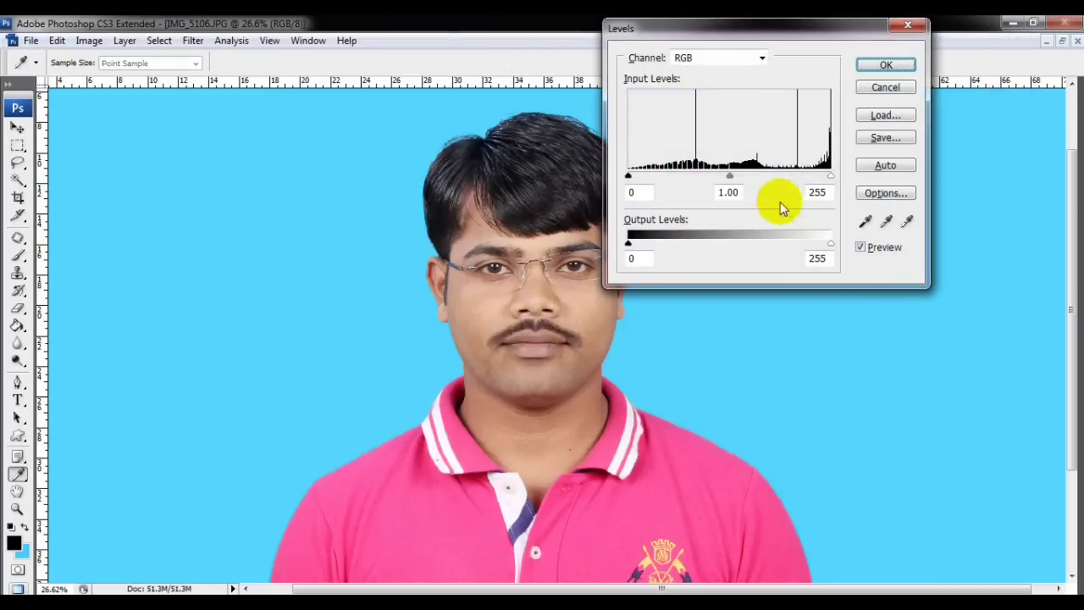
{"action": "left_click_drag", "start_coordinate": [830, 176], "coordinate": [825, 176]}
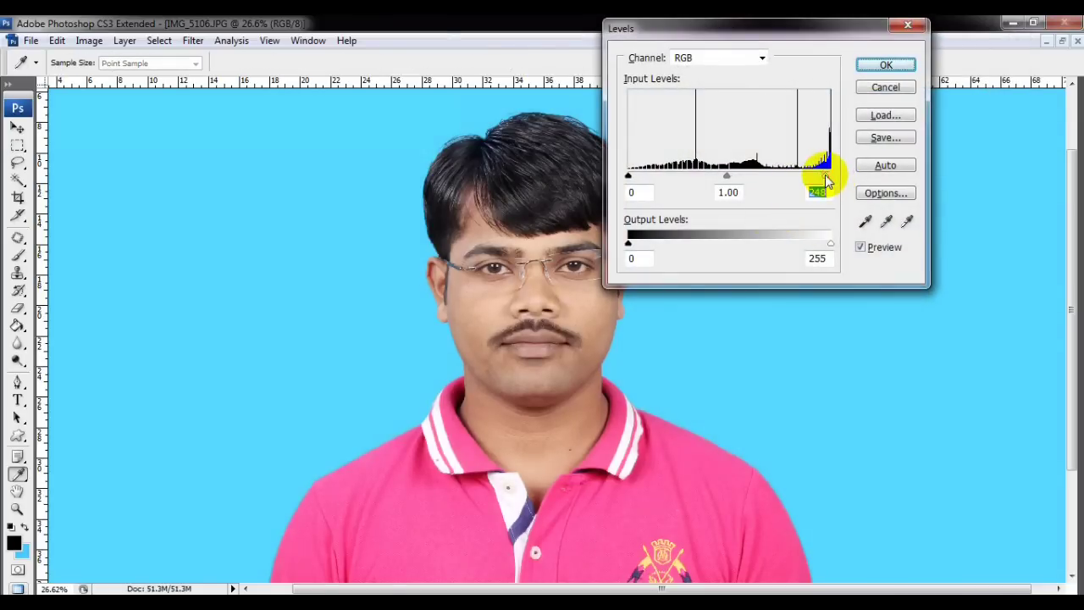
{"action": "left_click_drag", "start_coordinate": [729, 176], "coordinate": [721, 177]}
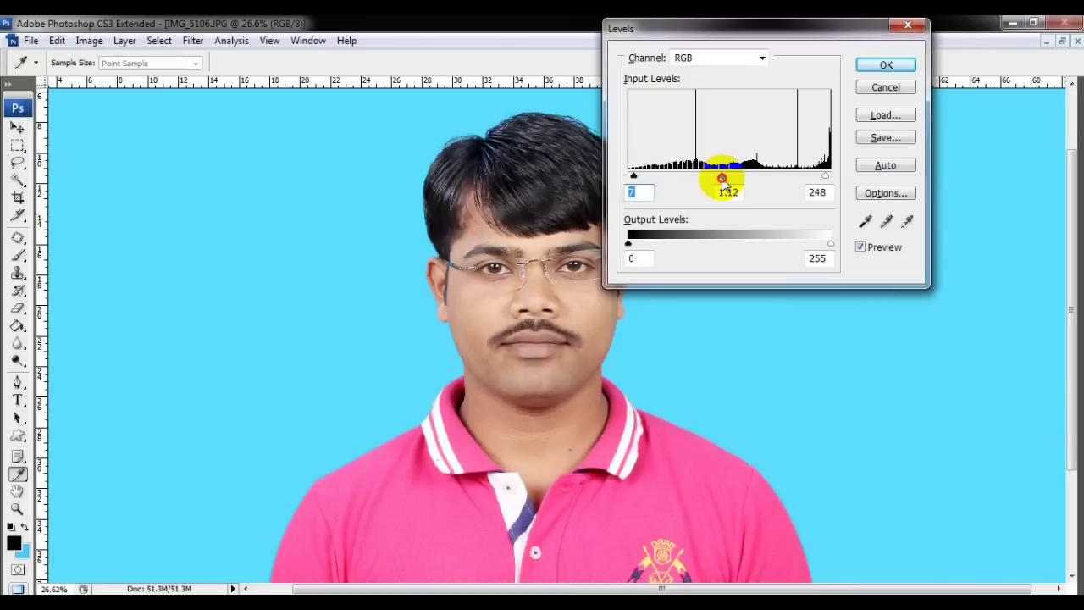
{"action": "left_click", "coordinate": [885, 64]}
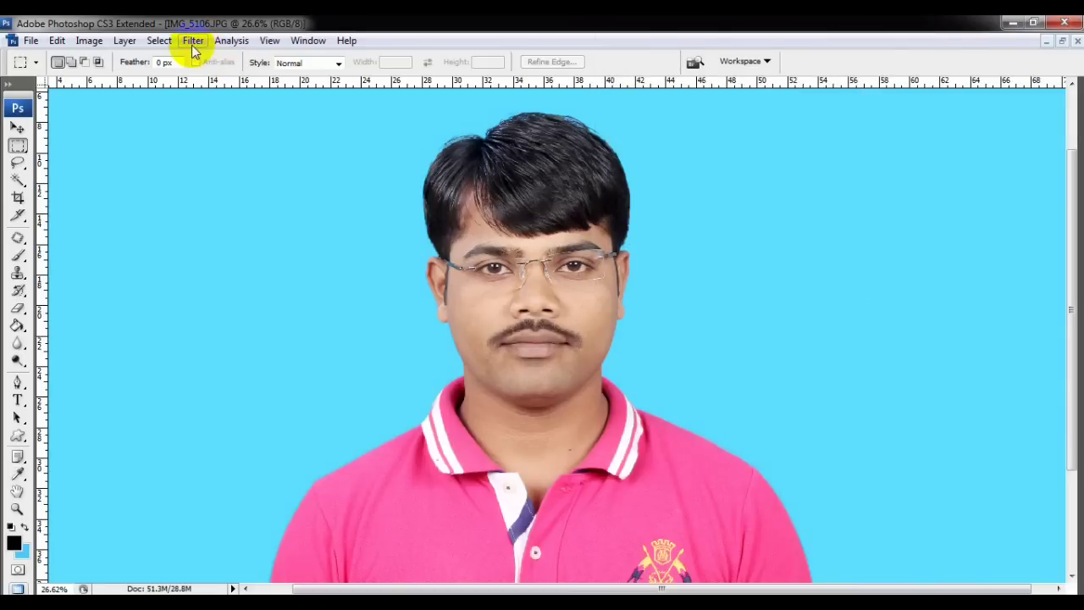
Apply Imagenomic Portraiture (Smoothing: Normal) after checking the face at 100%, then fit the image on screen.
{"action": "left_click", "coordinate": [193, 44]}
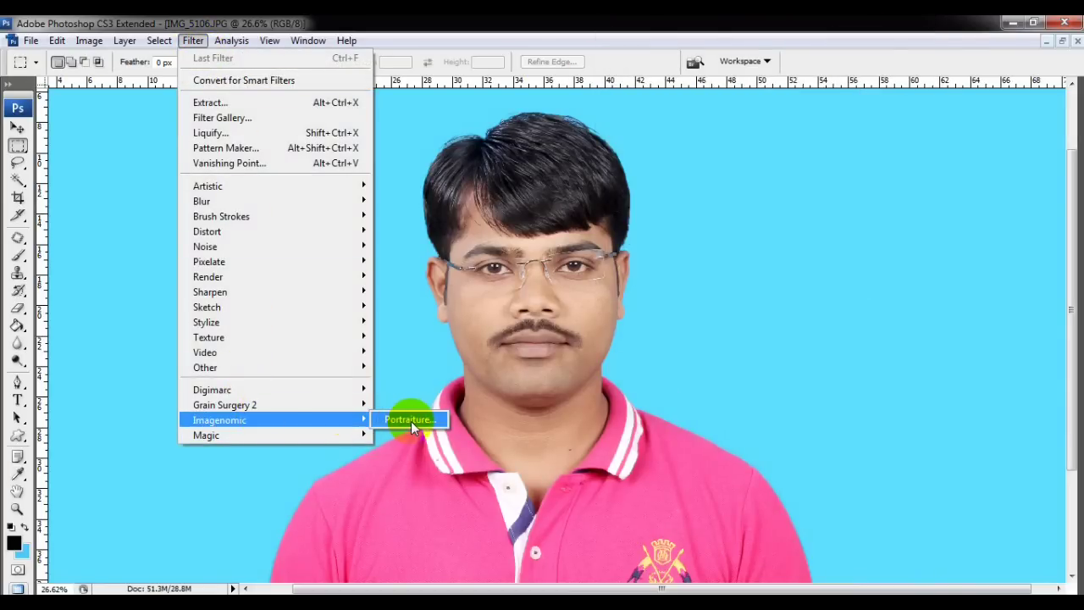
{"action": "left_click", "coordinate": [411, 421]}
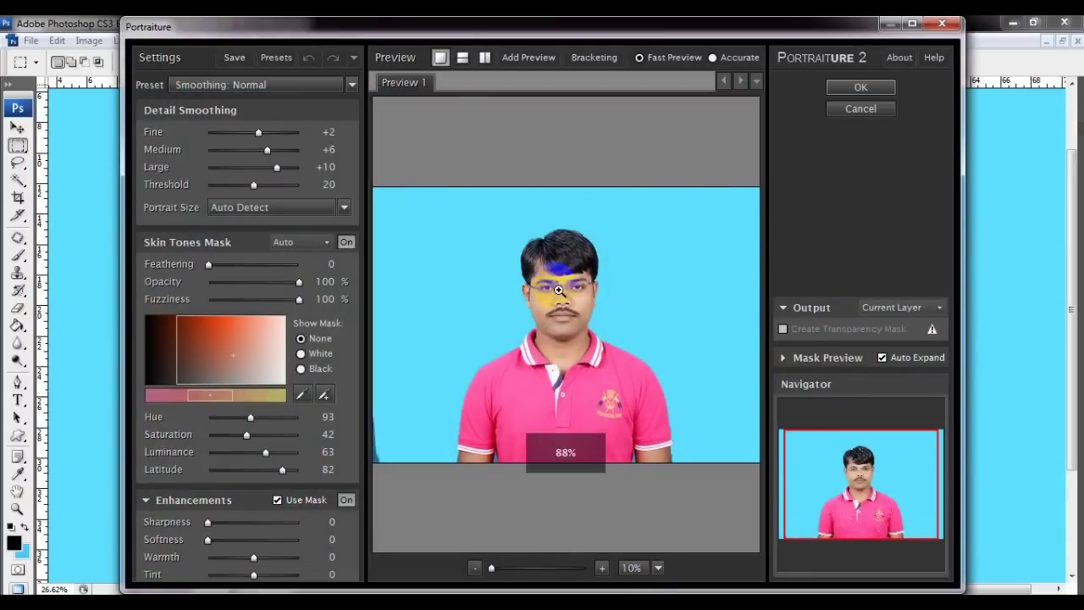
{"action": "left_click", "coordinate": [558, 290]}
{"action": "left_click", "coordinate": [561, 314]}
{"action": "left_click_drag", "start_coordinate": [551, 362], "coordinate": [691, 331]}
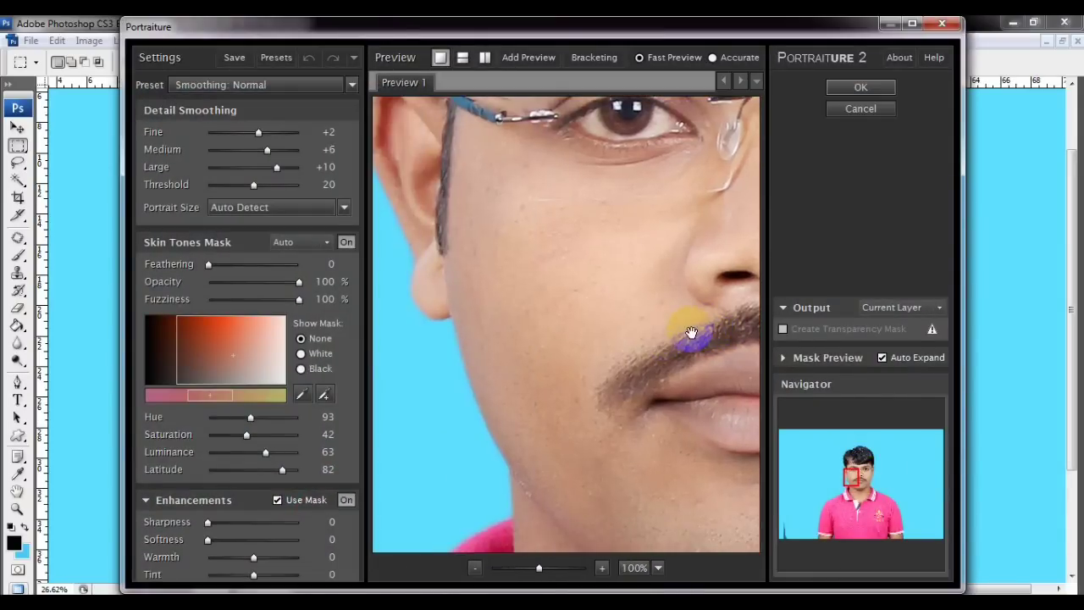
{"action": "left_click", "coordinate": [857, 88]}
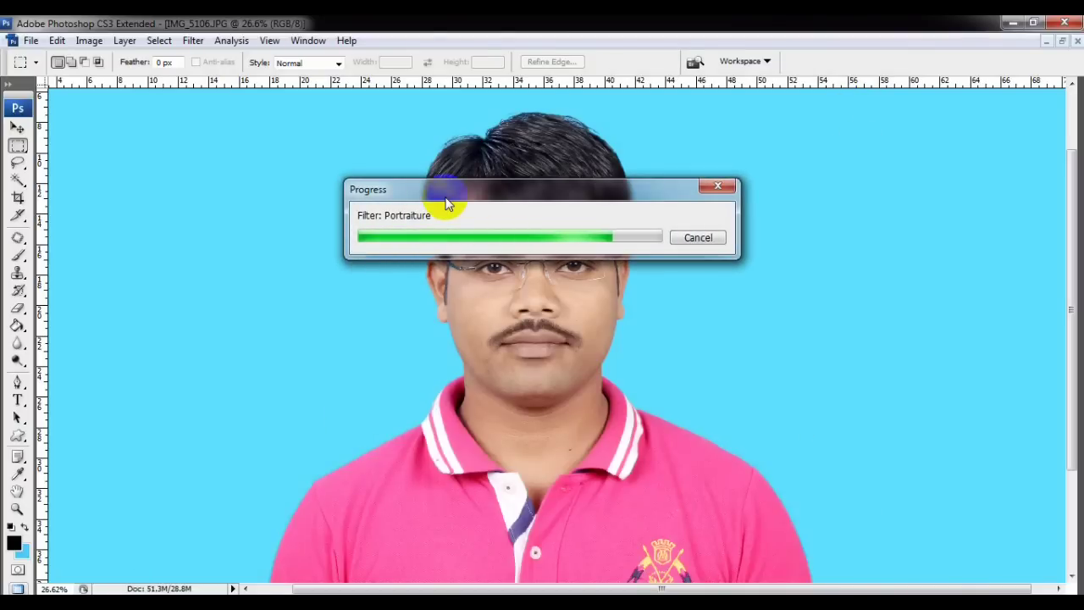
{"action": "key", "text": "ctrl+0"}
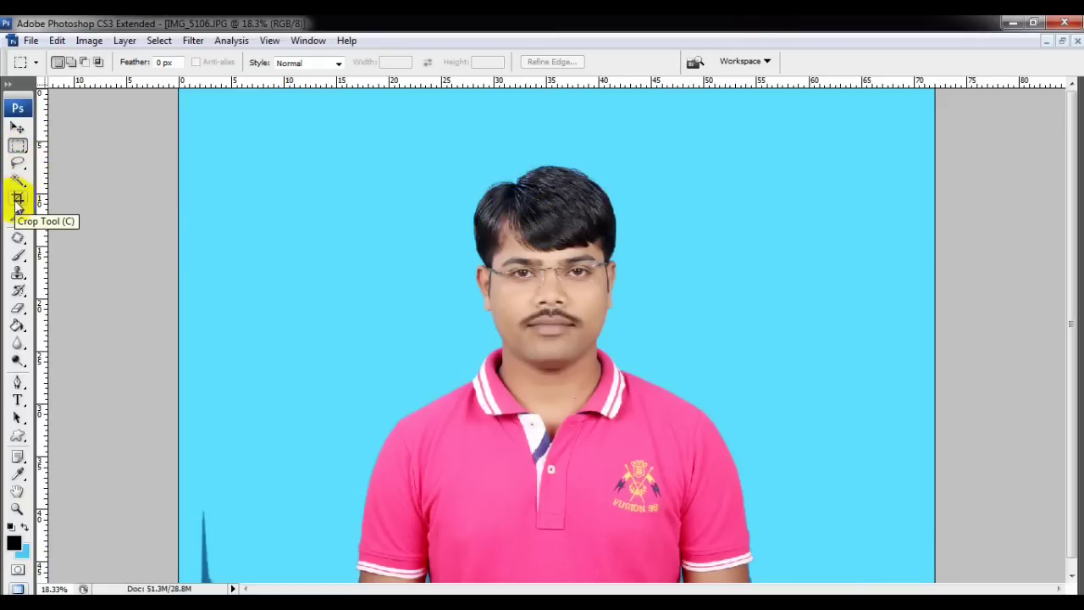
Crop around the head and shoulders at 3.5 × 4.5 cm, 300 px/inch.
{"action": "left_click", "coordinate": [17, 201]}
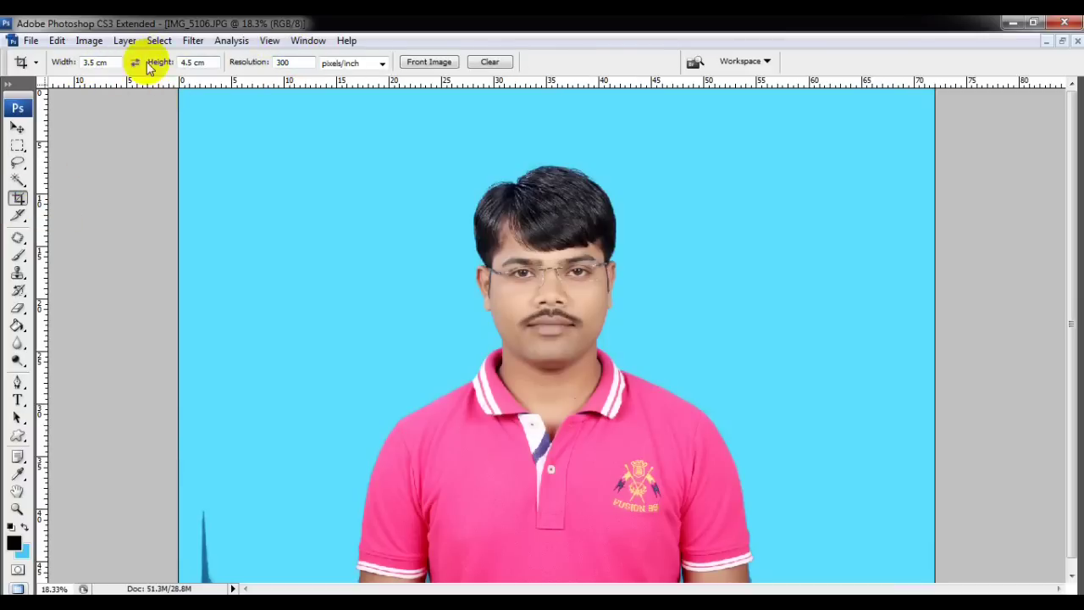
{"action": "double_click", "coordinate": [100, 63]}
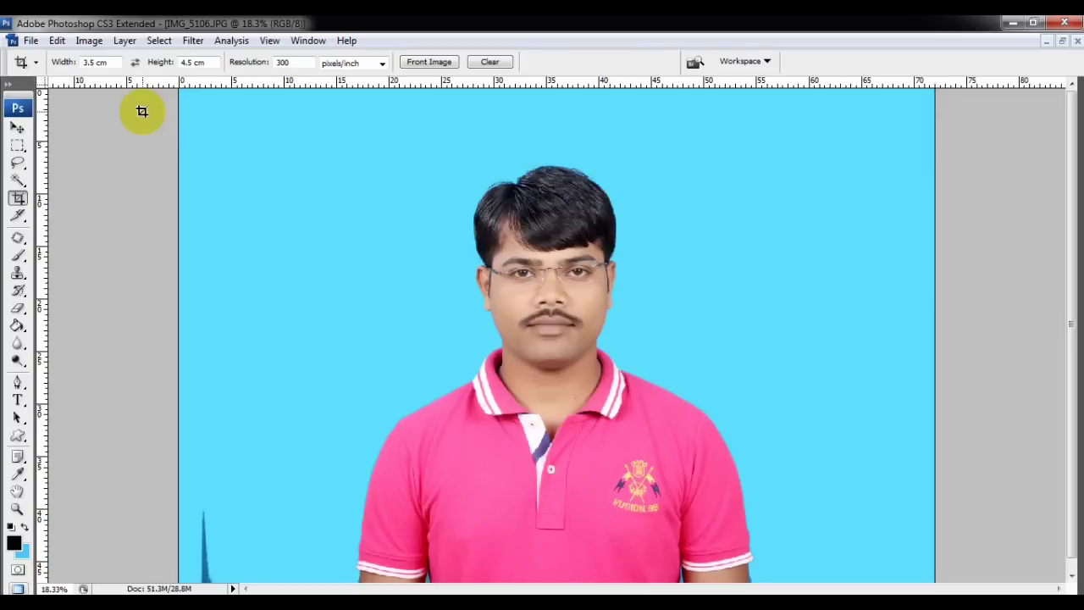
{"action": "left_click_drag", "start_coordinate": [430, 206], "coordinate": [440, 218]}
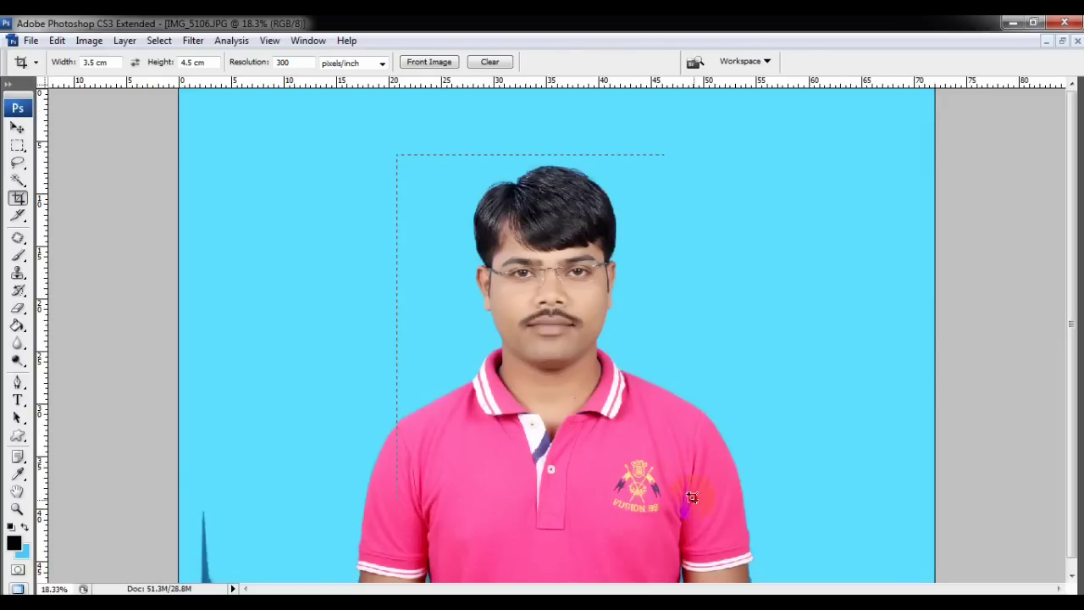
{"action": "left_click_drag", "start_coordinate": [542, 283], "coordinate": [703, 533]}
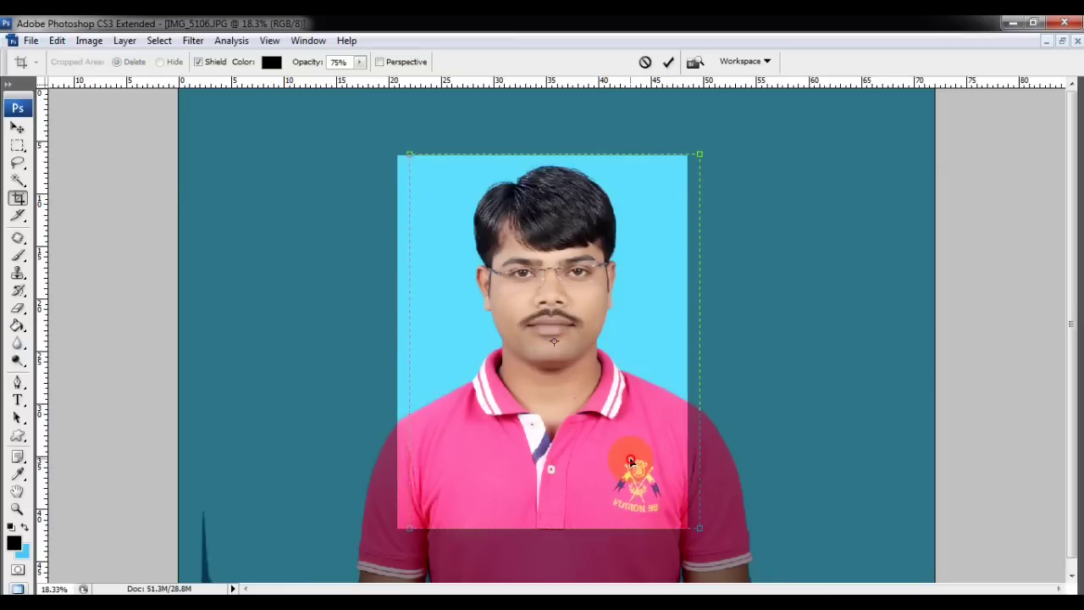
{"action": "left_click_drag", "start_coordinate": [635, 467], "coordinate": [621, 433]}
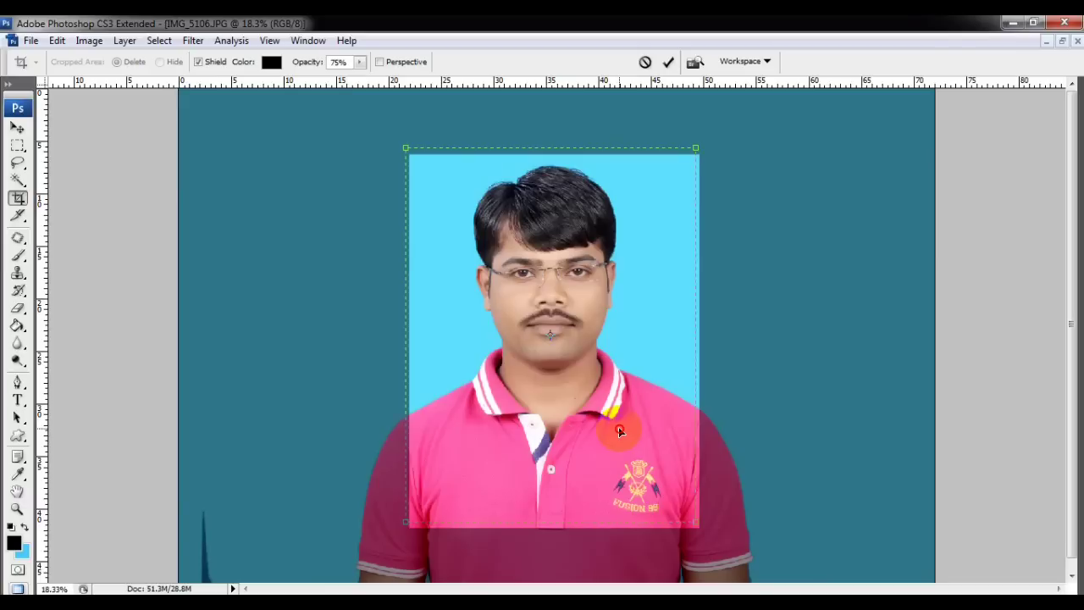
{"action": "left_click_drag", "start_coordinate": [619, 429], "coordinate": [617, 421]}
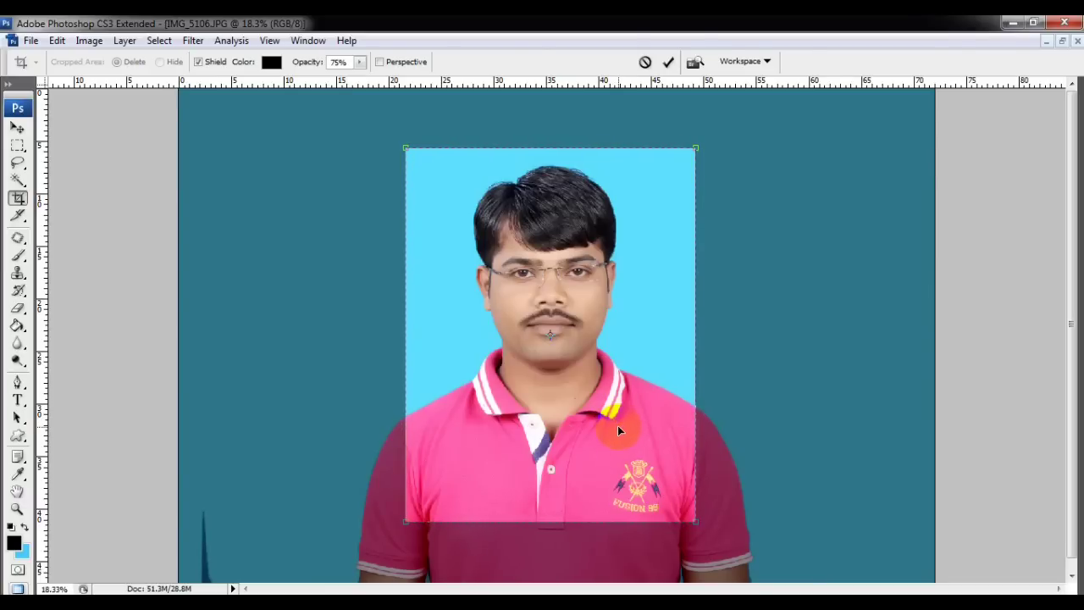
{"action": "double_click", "coordinate": [617, 426]}
{"action": "key", "text": "ctrl+0"}
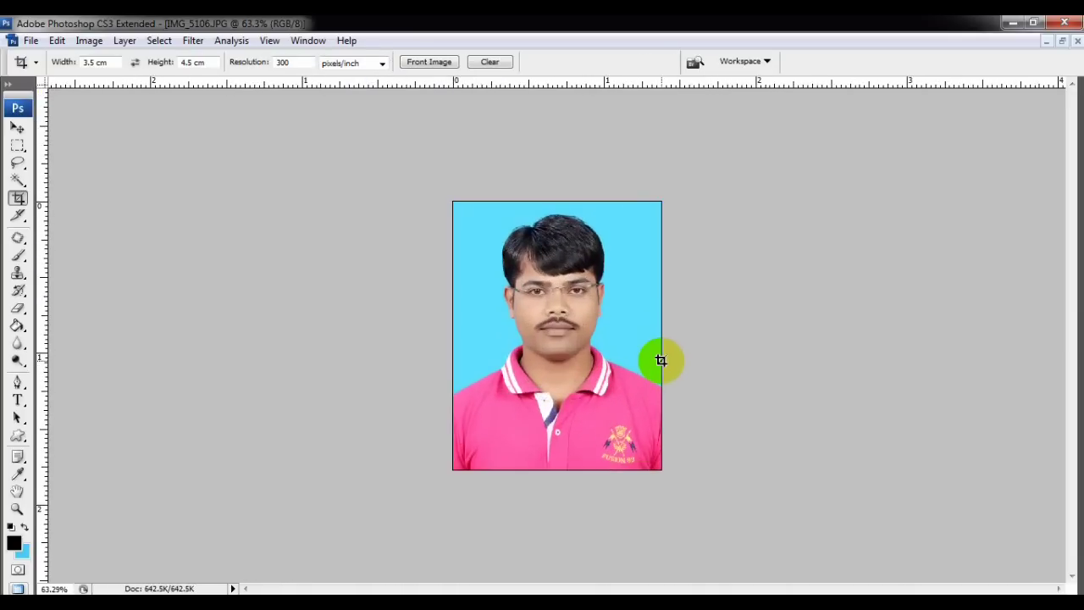
Create a white document named 8PP with the Photo preset, Landscape 4 x 6, 300 ppi.
{"action": "left_click", "coordinate": [31, 41]}
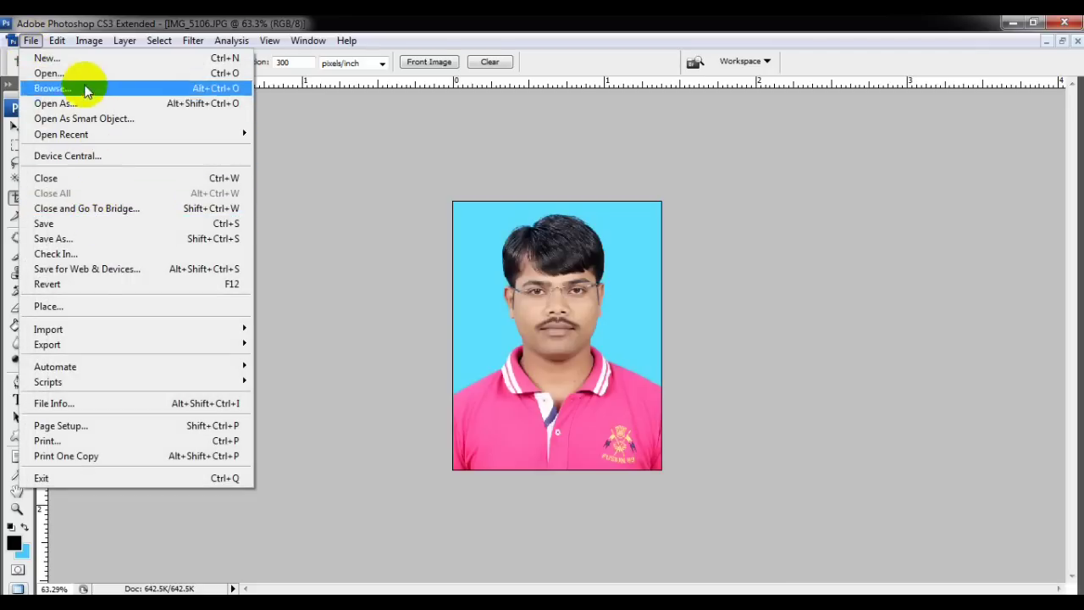
{"action": "left_click", "coordinate": [98, 61]}
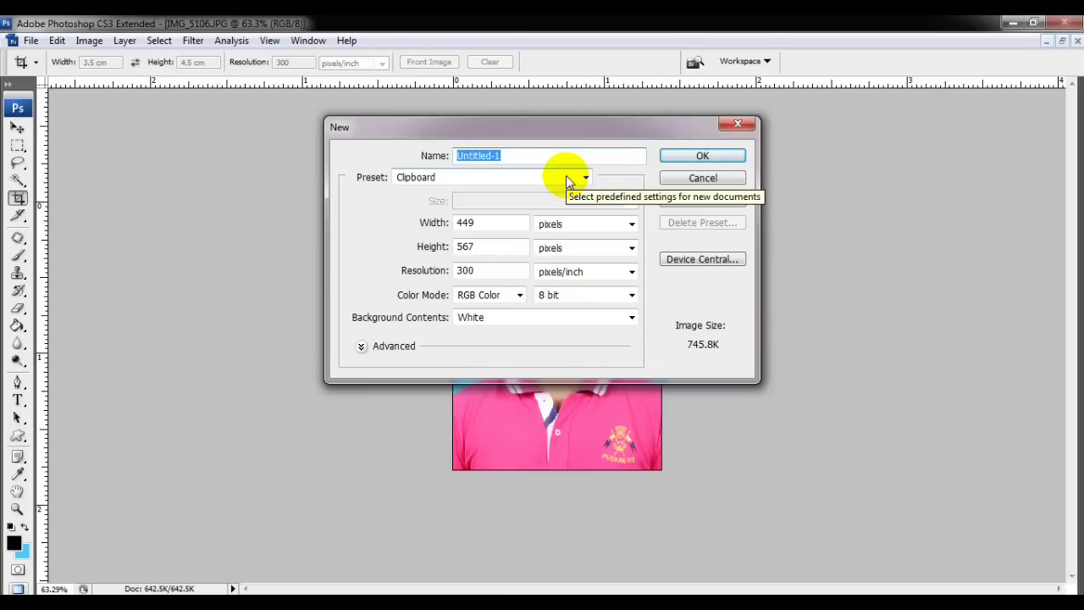
{"action": "type", "text": "8"}
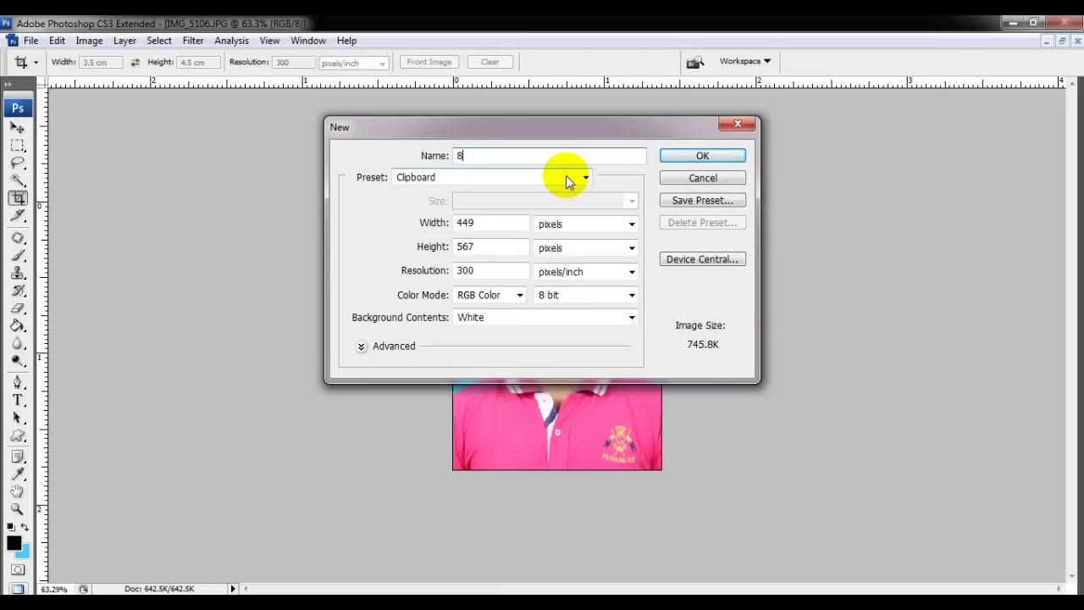
{"action": "type", "text": "PP"}
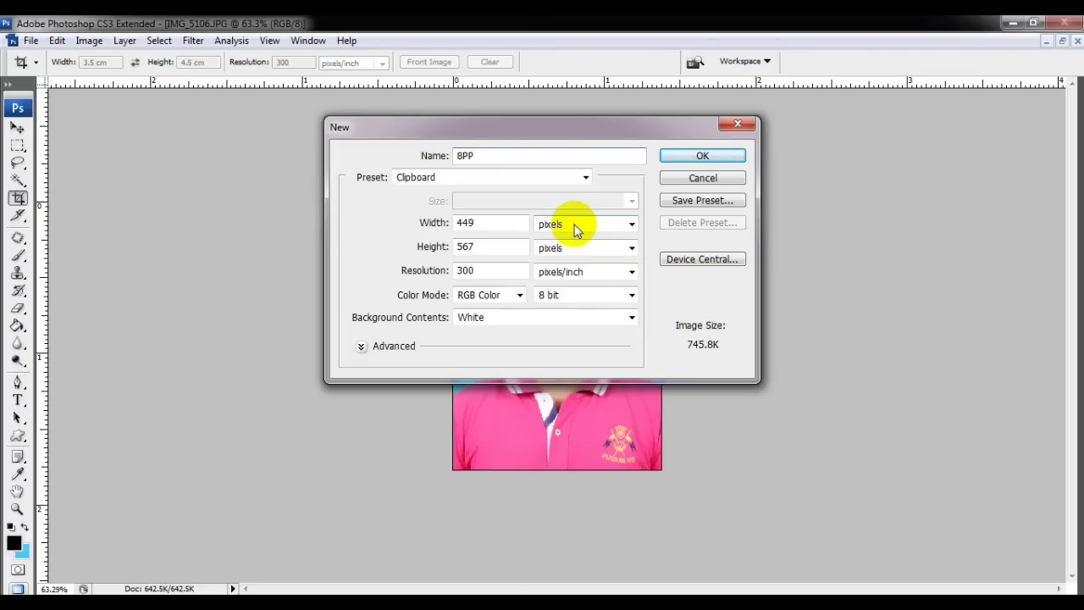
{"action": "left_click", "coordinate": [453, 175]}
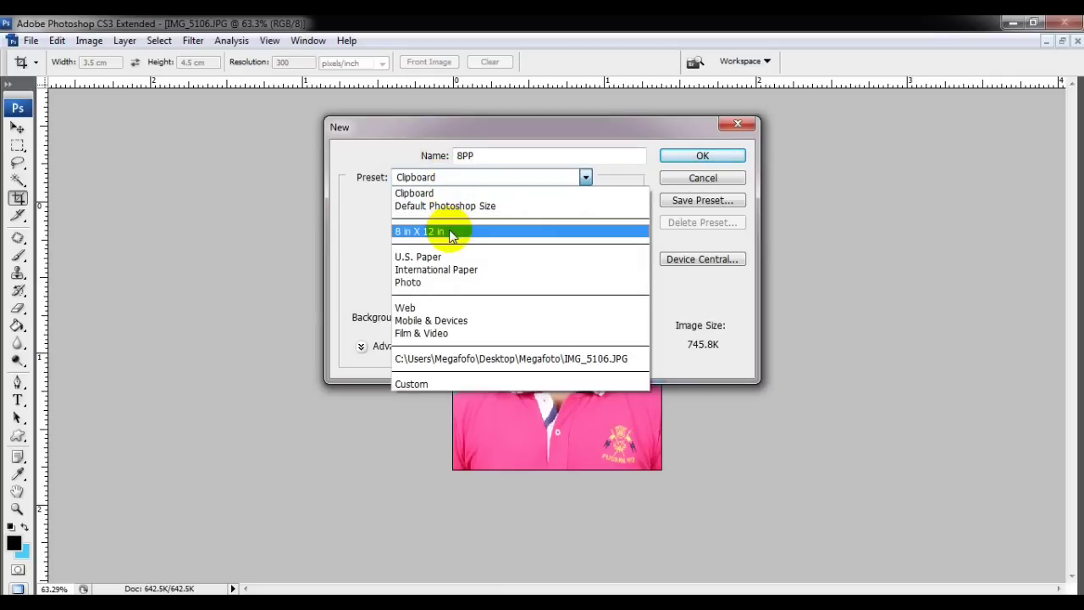
{"action": "left_click", "coordinate": [435, 285]}
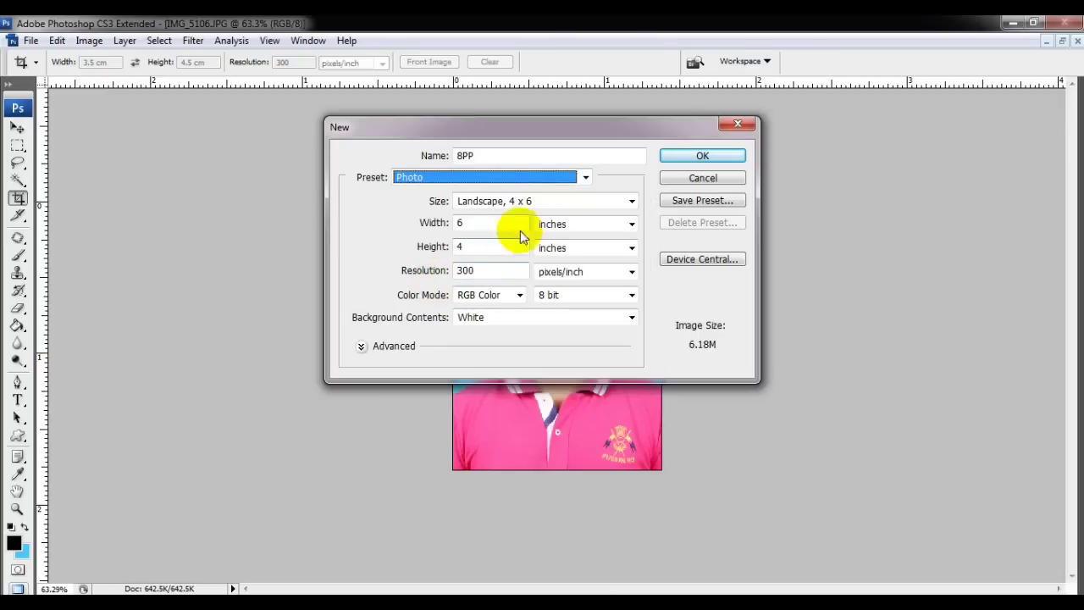
{"action": "left_click", "coordinate": [528, 201]}
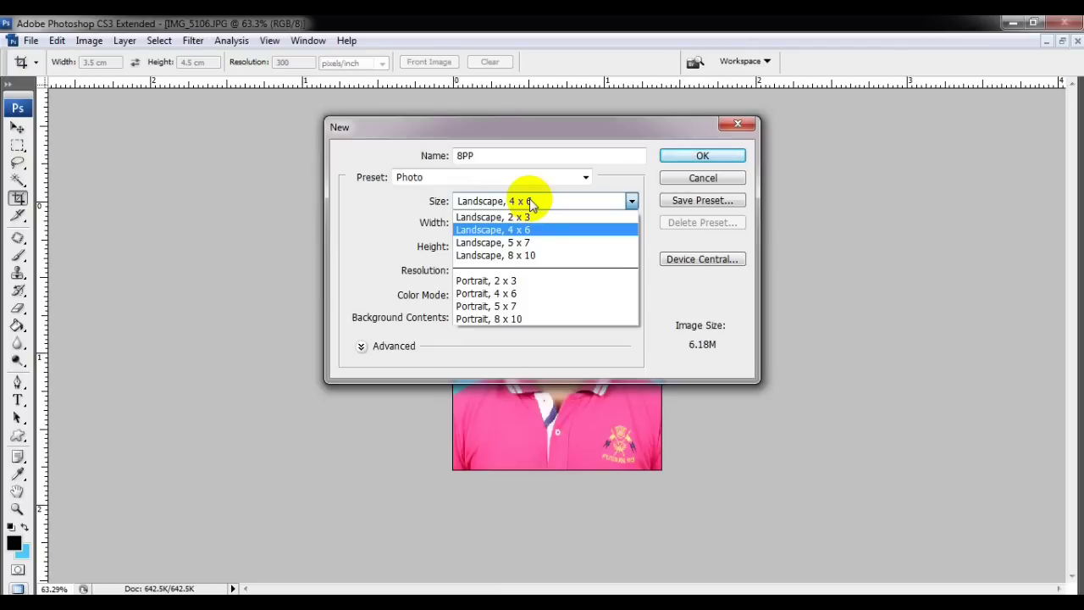
{"action": "left_click", "coordinate": [559, 230]}
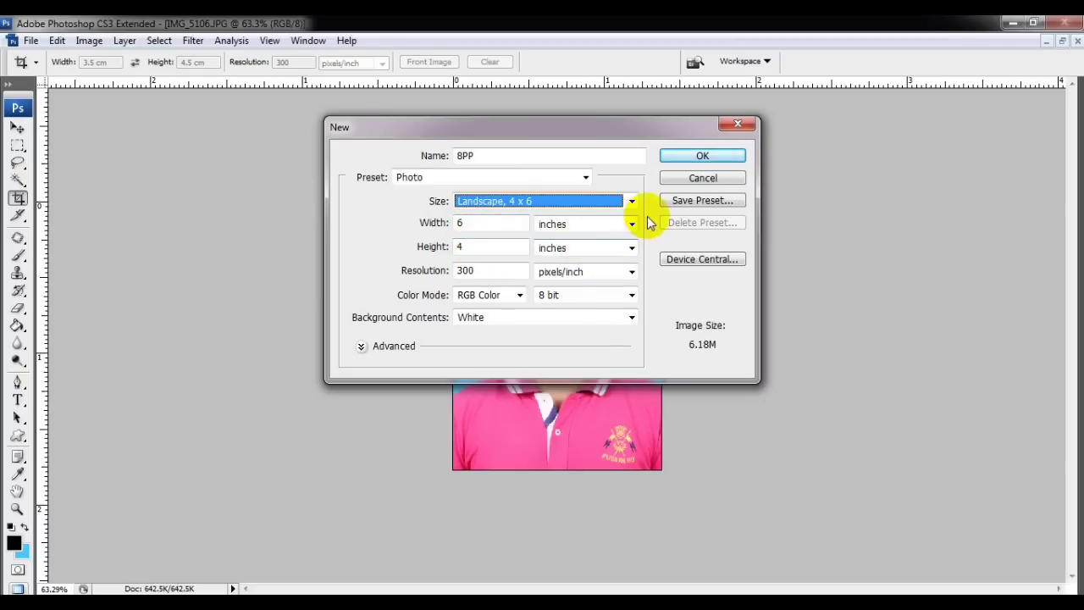
{"action": "left_click", "coordinate": [702, 158]}
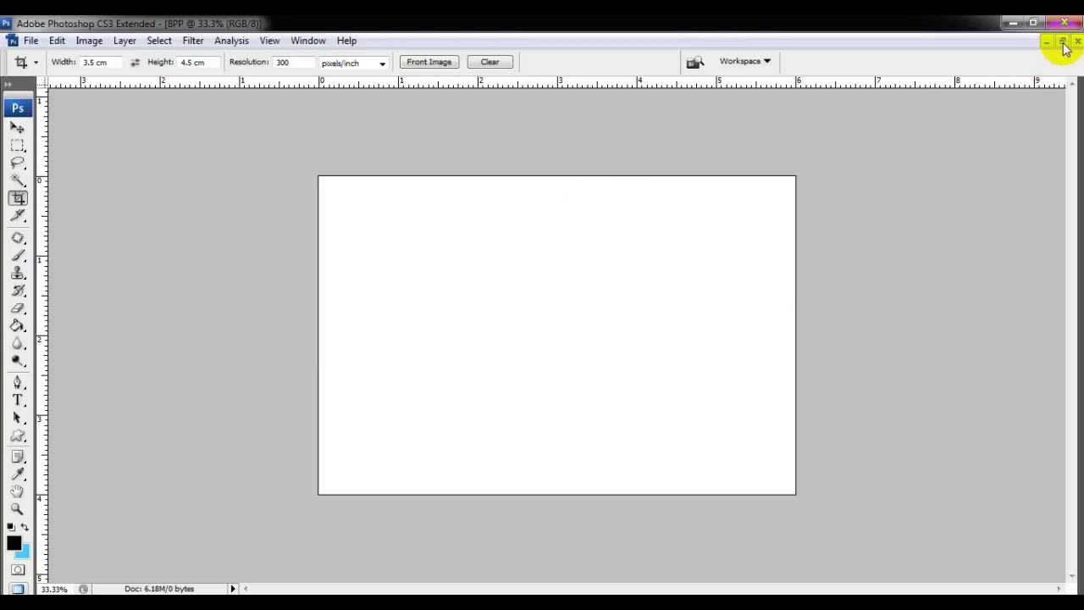
{"action": "left_click", "coordinate": [1064, 47]}
Arrange the windows, drag the passport photo into 8PP, then undo the placement.
{"action": "left_click_drag", "start_coordinate": [363, 102], "coordinate": [787, 145]}
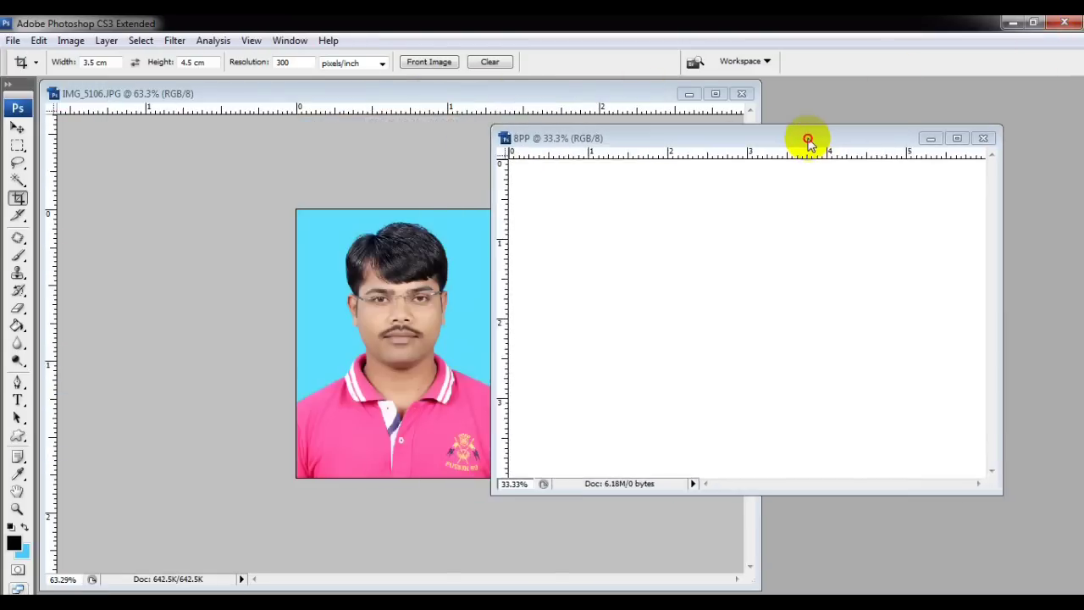
{"action": "left_click", "coordinate": [370, 98]}
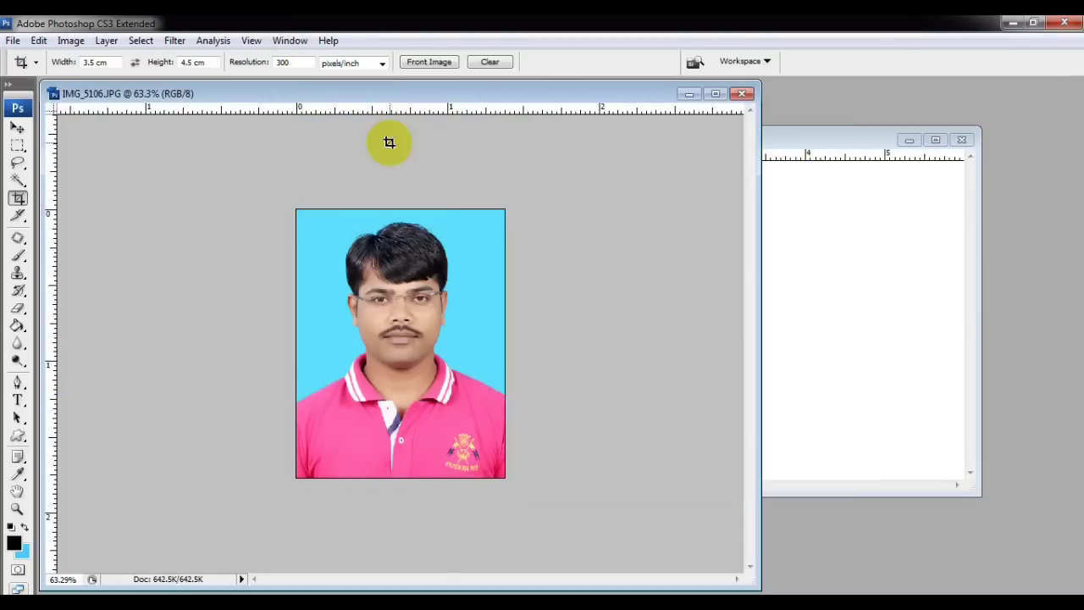
{"action": "left_click", "coordinate": [398, 249]}
{"action": "left_click", "coordinate": [17, 127]}
{"action": "left_click_drag", "start_coordinate": [419, 328], "coordinate": [830, 298]}
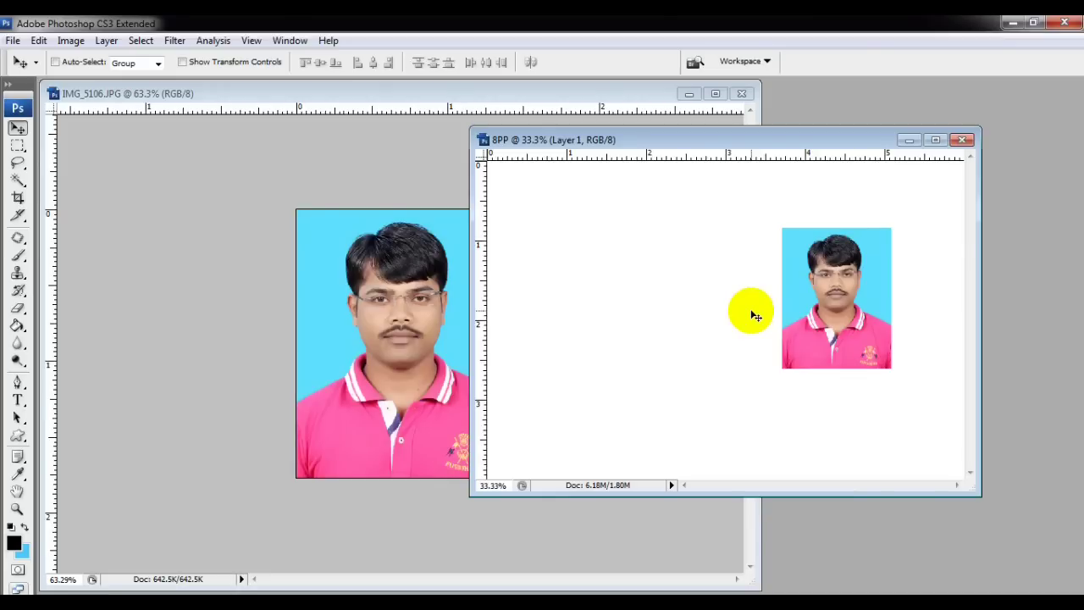
{"action": "key", "text": "ctrl+z"}
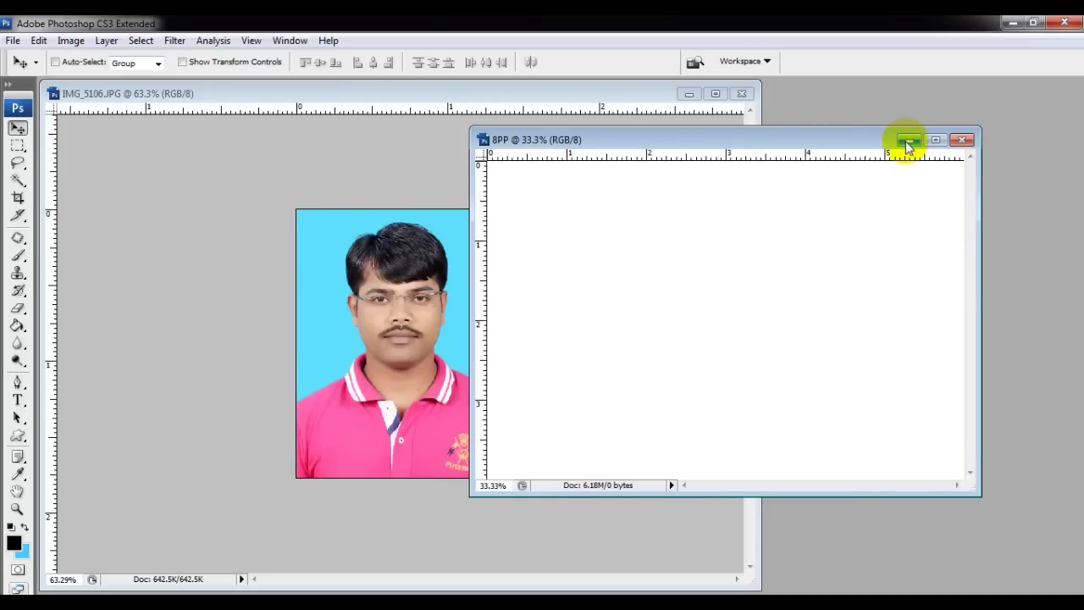
Close 8PP and maximize the IMG_5106.JPG window.
{"action": "left_click", "coordinate": [960, 140]}
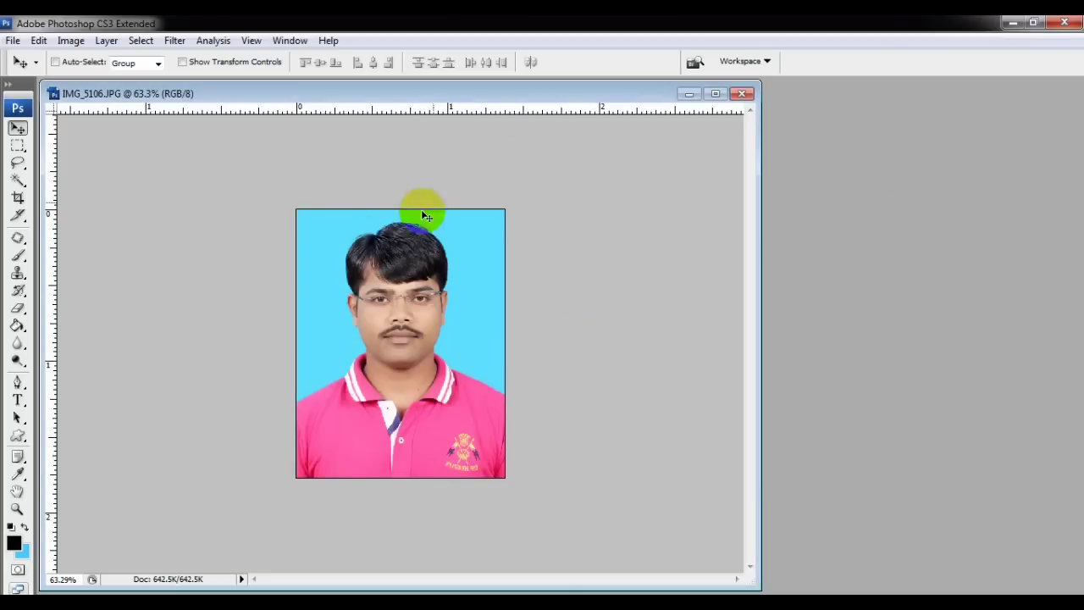
{"action": "left_click", "coordinate": [714, 93]}
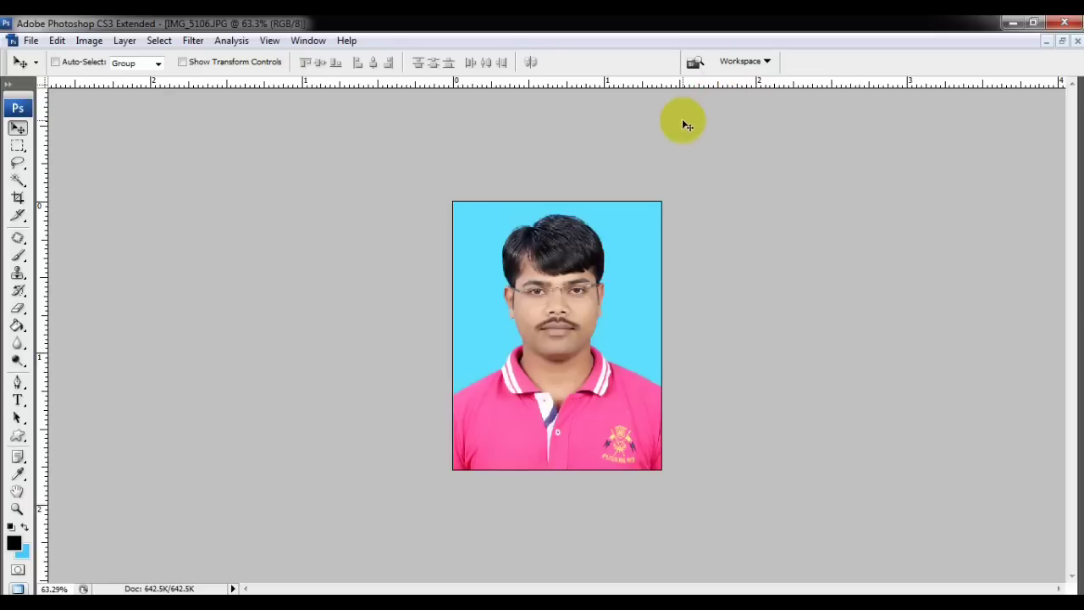
{"action": "scroll", "coordinate": [694, 161], "scroll_direction": "up", "scroll_amount": 2}
Select all of the passport photo and paste it into a new Photo-preset Landscape 4 x 6 document.
{"action": "key", "text": "ctrl+a"}
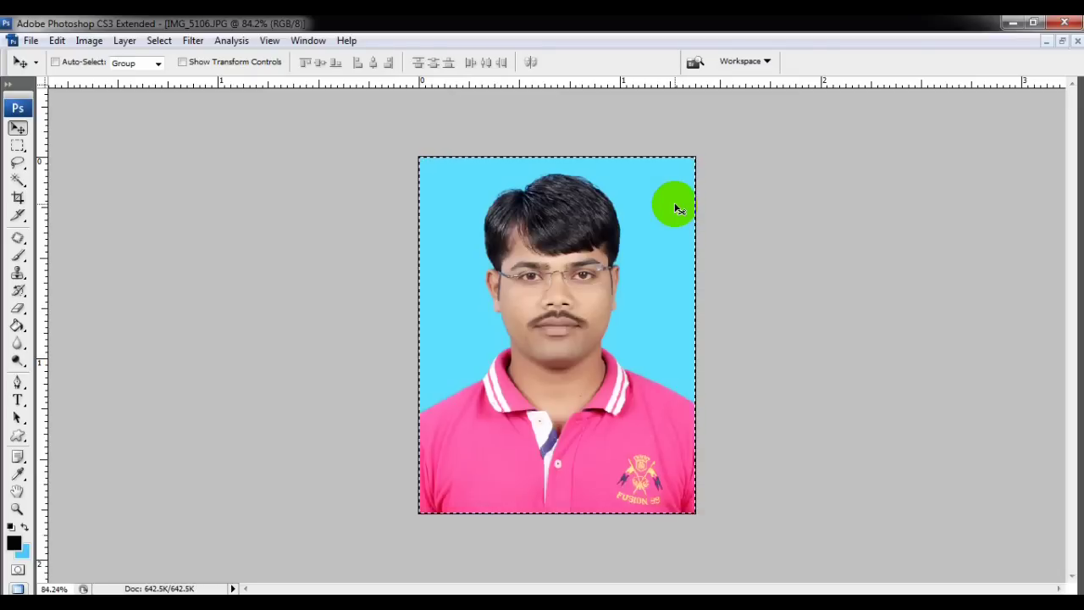
{"action": "key", "text": "ctrl+n"}
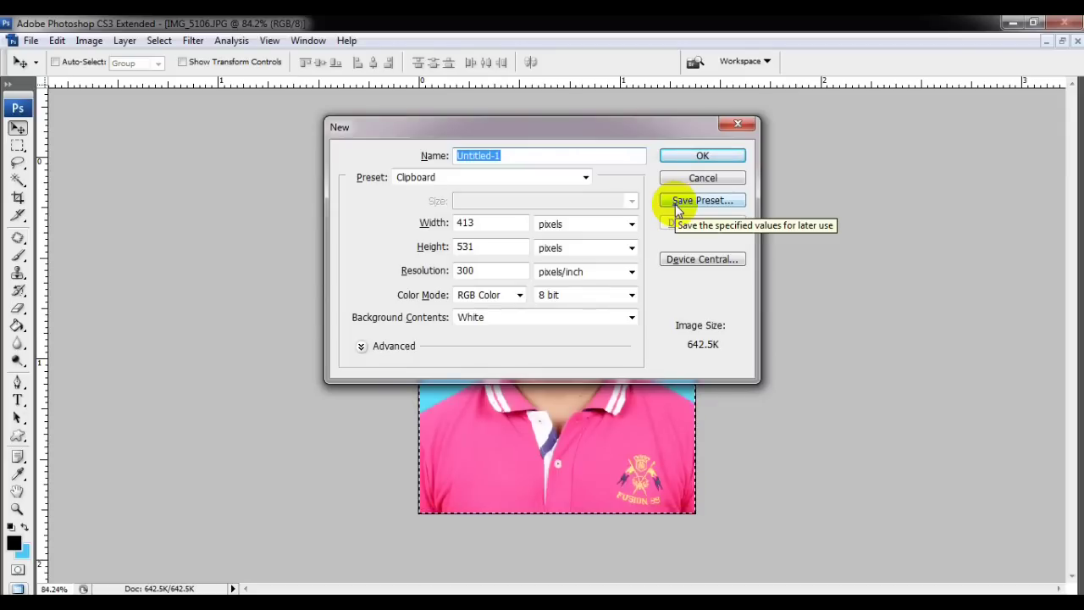
{"action": "left_click", "coordinate": [515, 178]}
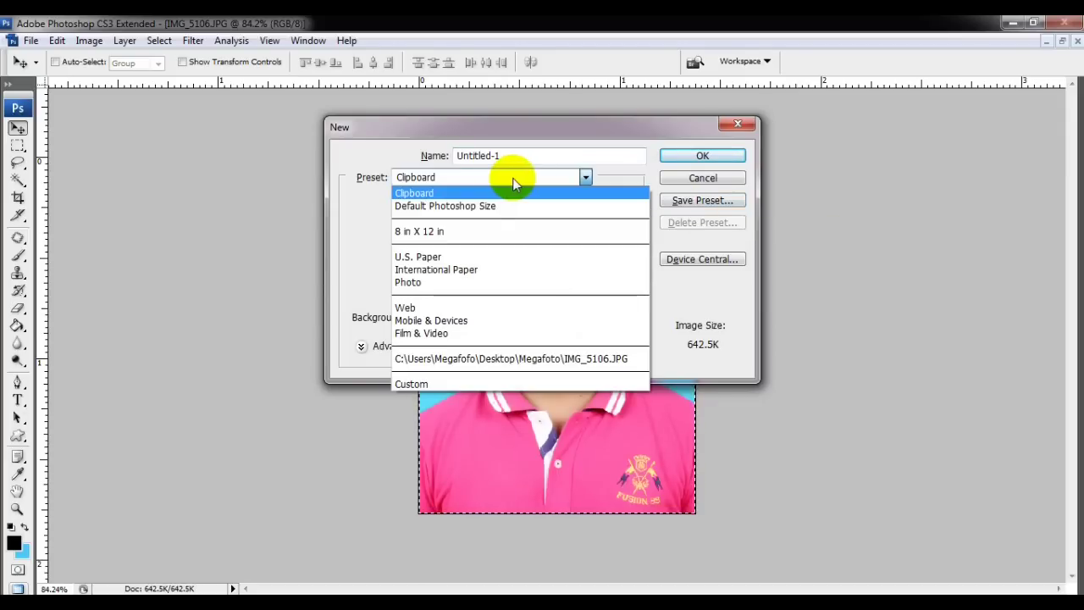
{"action": "left_click", "coordinate": [446, 283]}
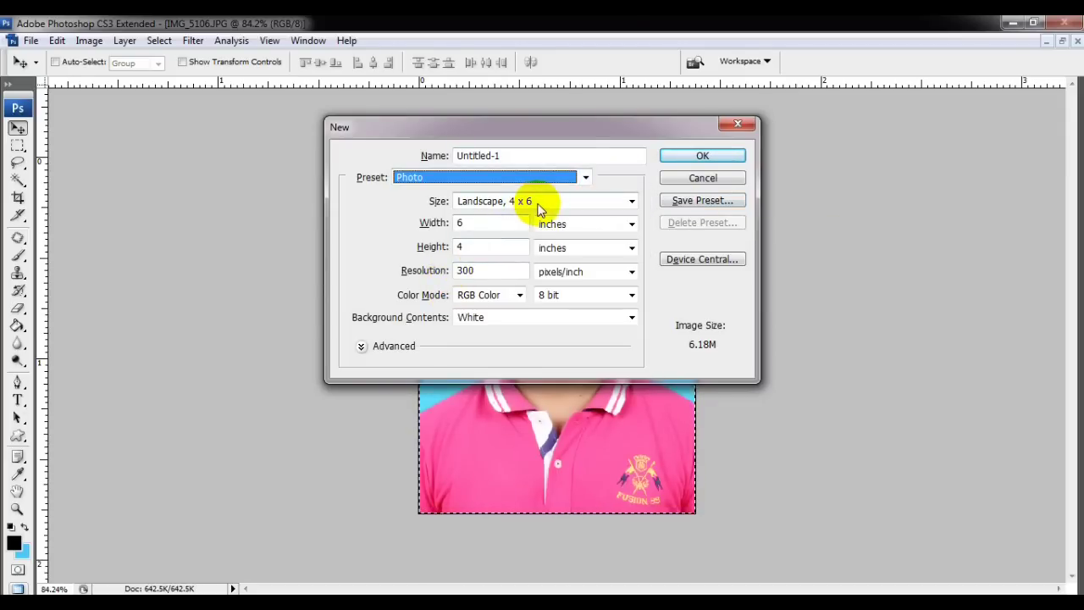
{"action": "left_click", "coordinate": [542, 205]}
{"action": "left_click", "coordinate": [702, 157]}
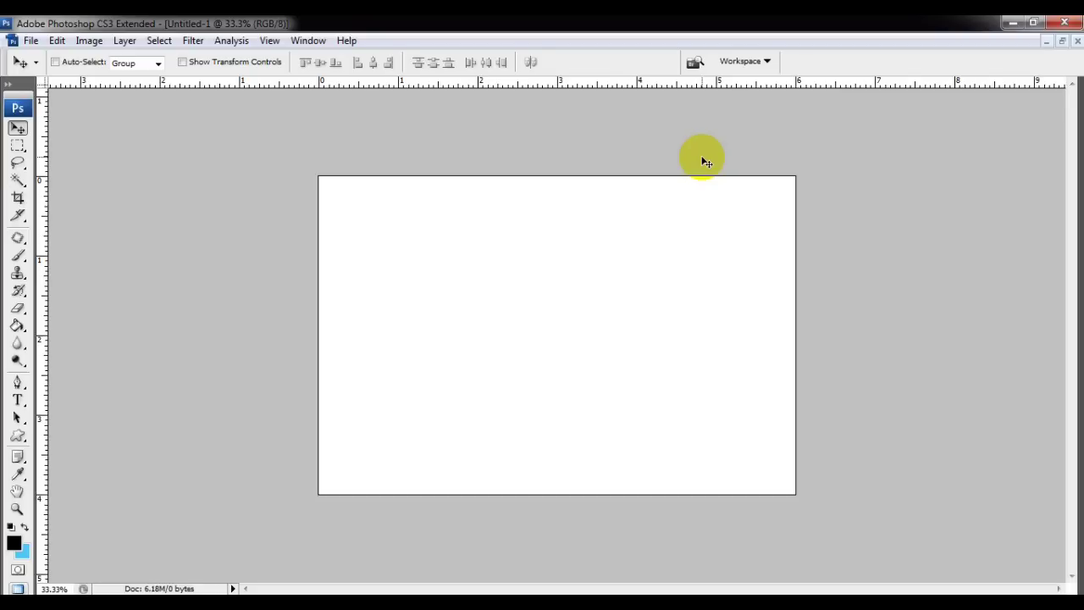
{"action": "key", "text": "ctrl+v"}
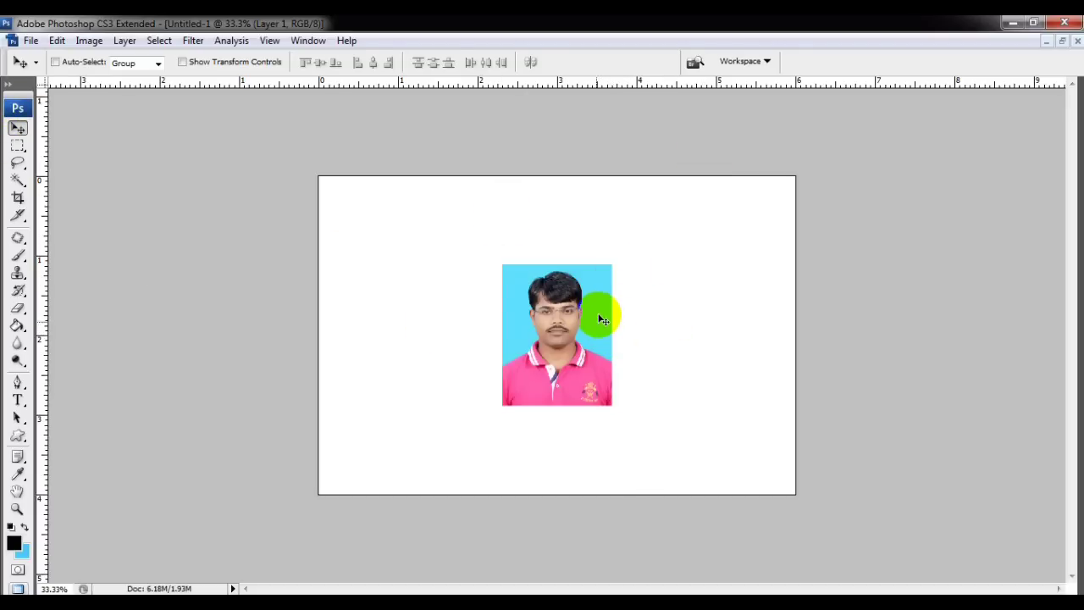
Move the photo to the top-left corner, Alt-drag a duplicate beside it, and show the Layers panel.
{"action": "left_click_drag", "start_coordinate": [580, 343], "coordinate": [400, 257]}
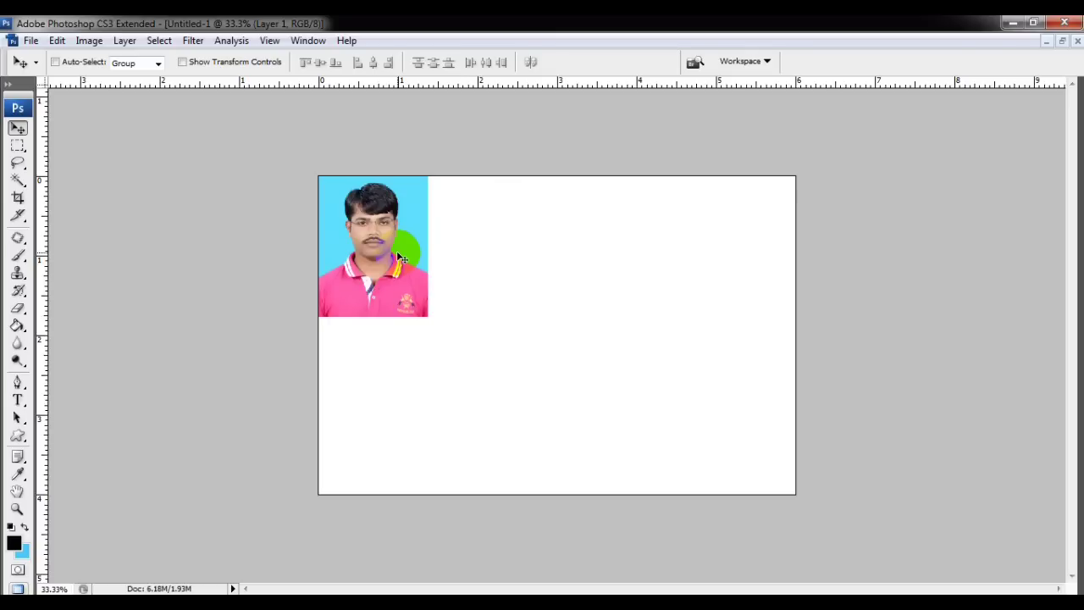
{"action": "left_click_drag", "start_coordinate": [399, 257], "coordinate": [513, 261]}
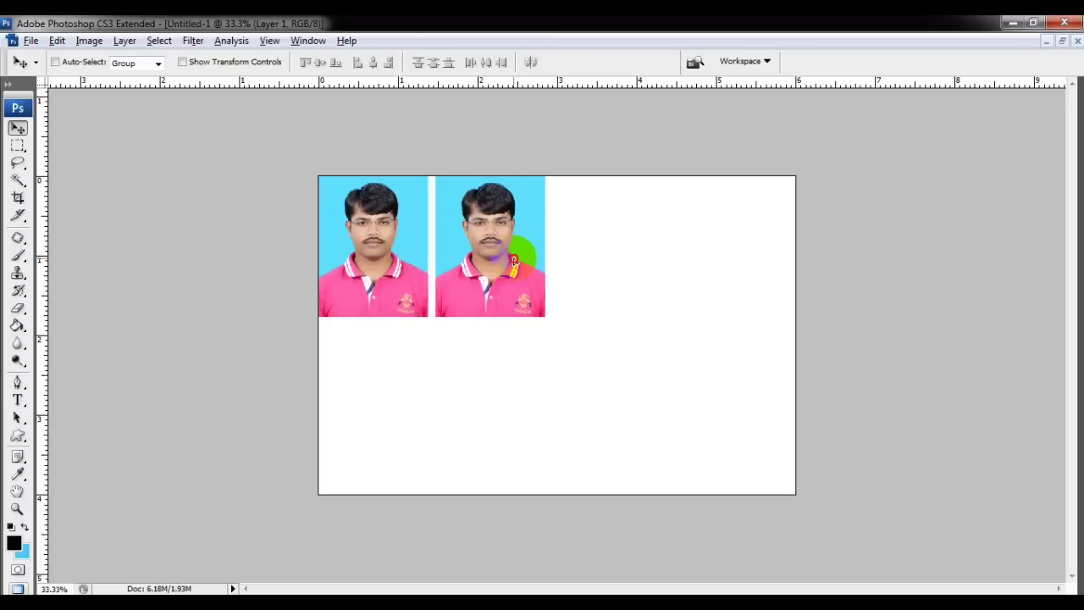
{"action": "left_click", "coordinate": [307, 41]}
{"action": "left_click", "coordinate": [342, 262]}
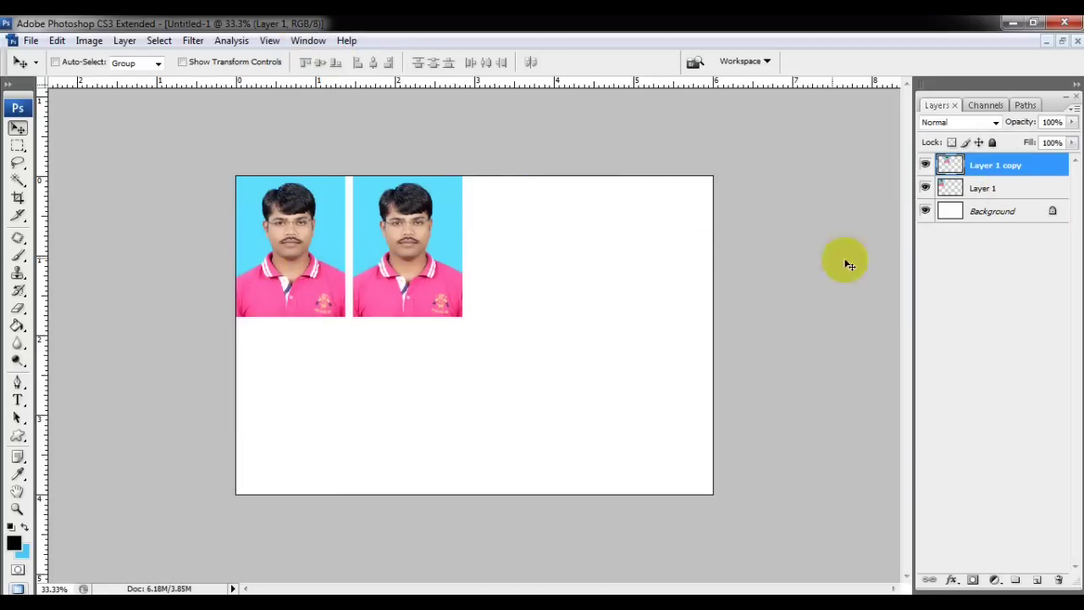
Merge Layer 1 with Layer 1 copy, then undo back to a single photo layer.
{"action": "left_click", "coordinate": [1011, 190], "text": "shift"}
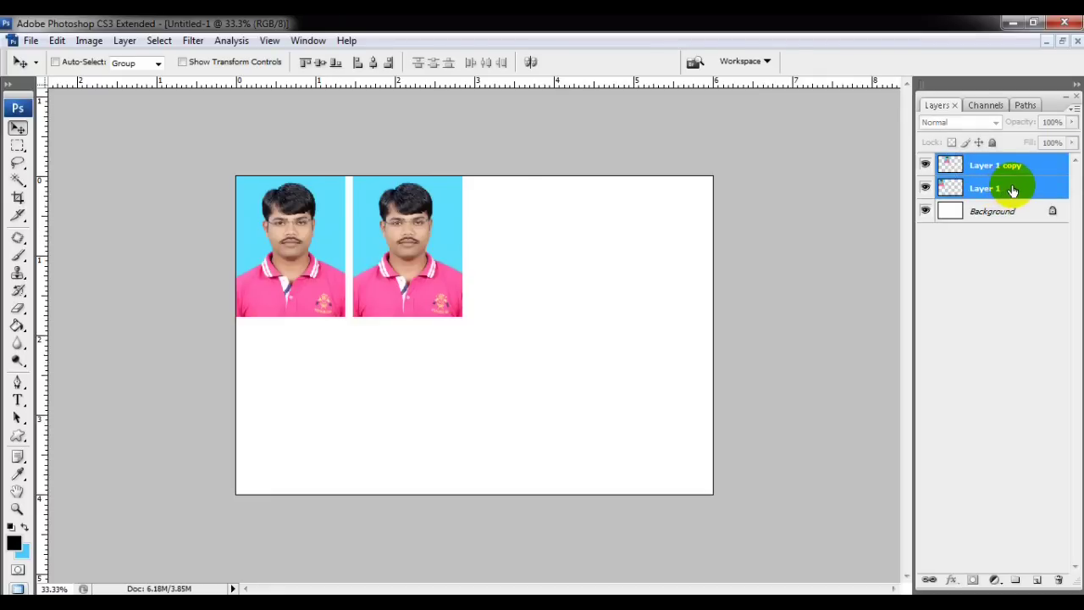
{"action": "right_click", "coordinate": [1013, 191]}
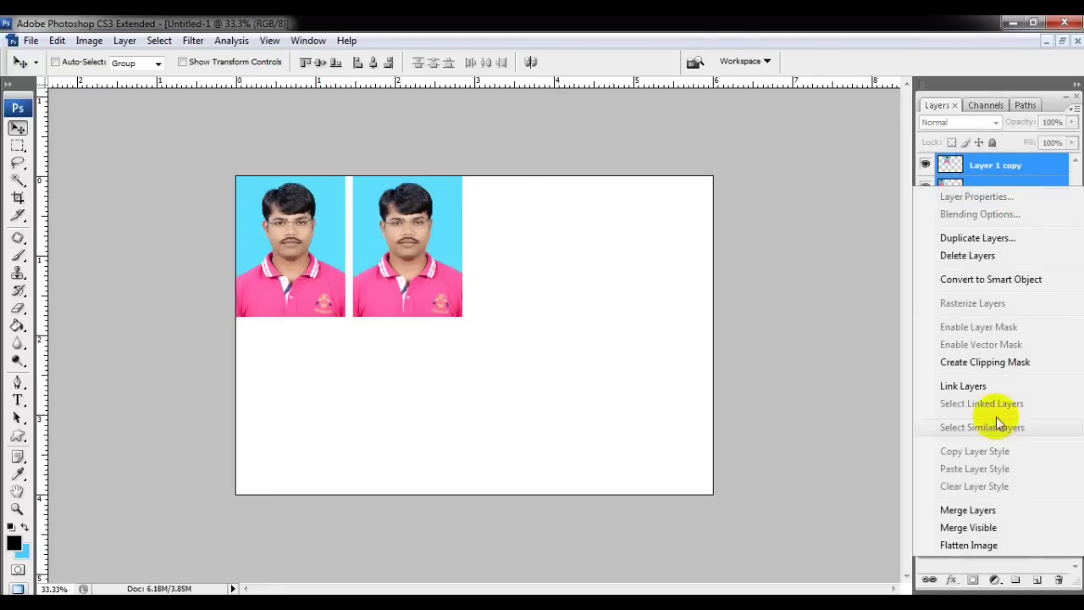
{"action": "left_click", "coordinate": [975, 513]}
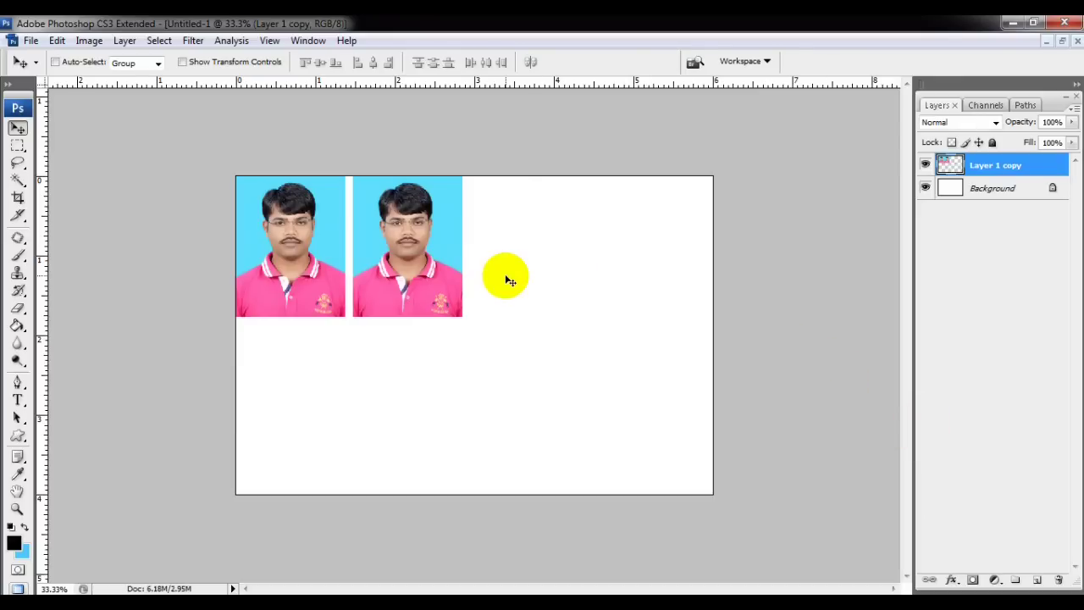
{"action": "key", "text": "ctrl+z"}
{"action": "key", "text": "ctrl+z"}
{"action": "key", "text": "ctrl+z"}
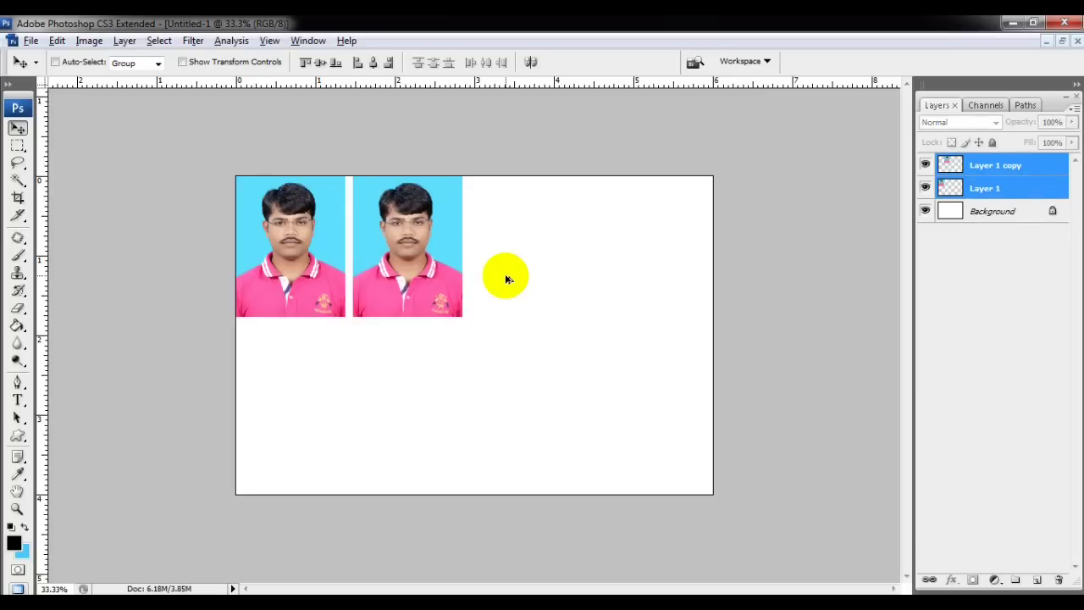
{"action": "key", "text": "ctrl+alt+z"}
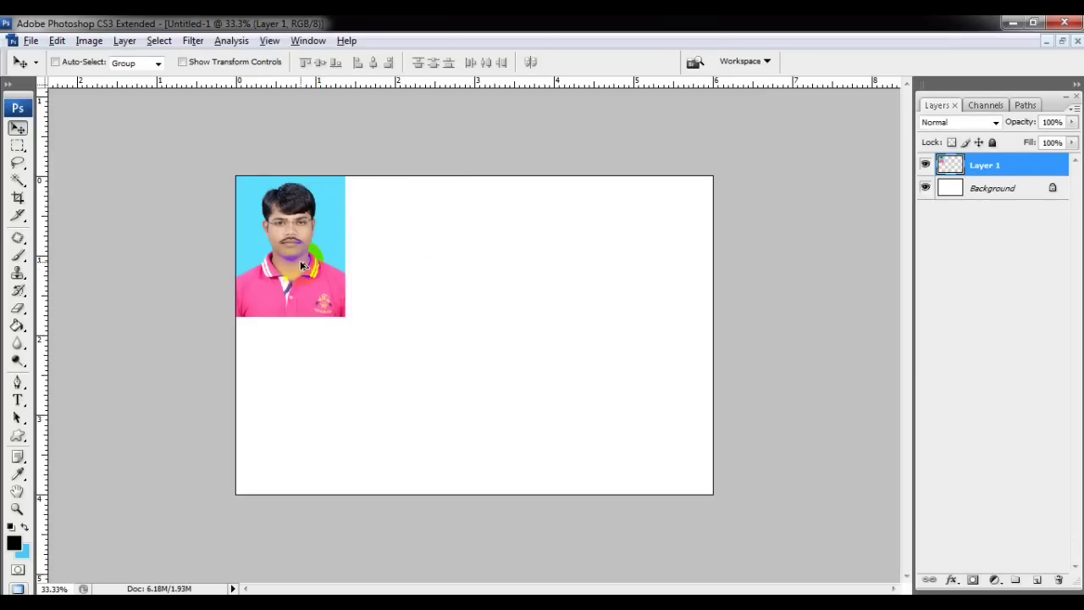
Duplicate the photo across the top row with small gaps and merge all four layers.
{"action": "left_click_drag", "start_coordinate": [301, 265], "coordinate": [415, 274]}
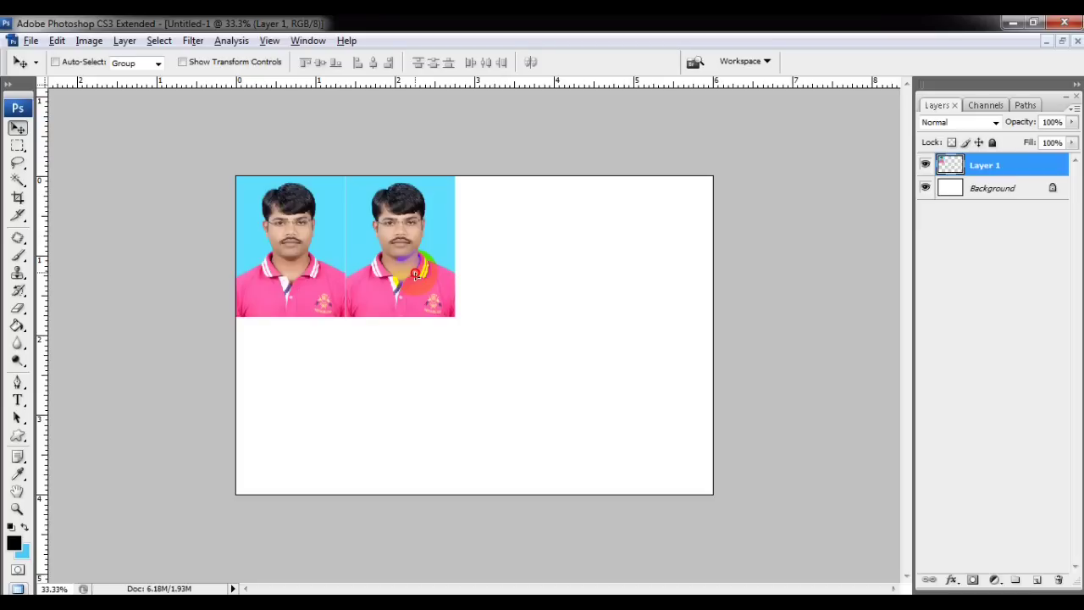
{"action": "left_click_drag", "start_coordinate": [415, 273], "coordinate": [418, 275]}
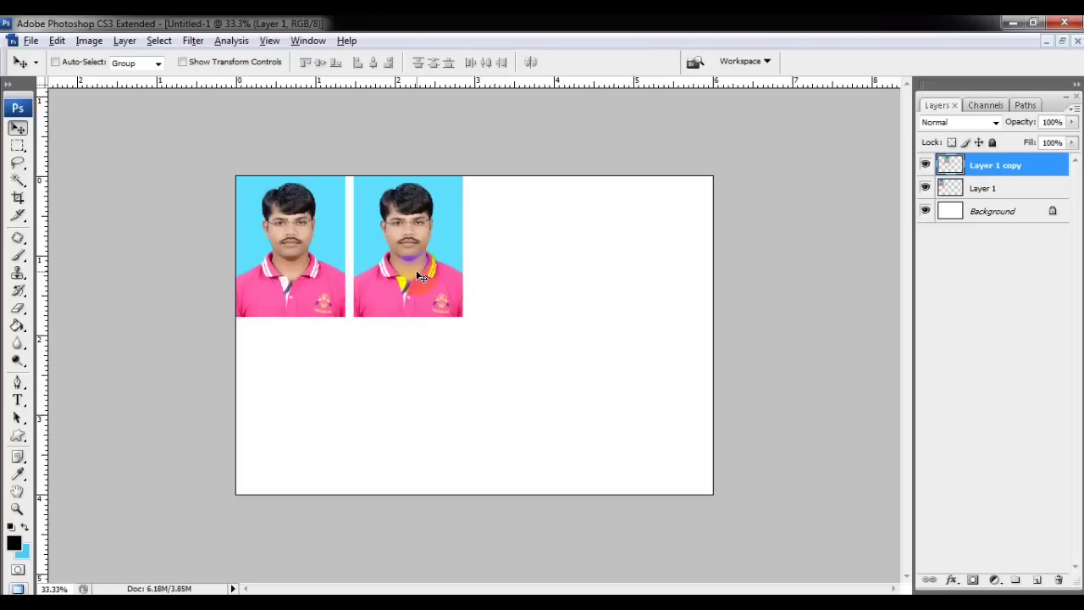
{"action": "mouse_move", "coordinate": [423, 273]}
{"action": "left_mouse_down"}
{"action": "mouse_move", "coordinate": [642, 288]}
{"action": "mouse_move", "coordinate": [636, 279]}
{"action": "left_mouse_up"}
{"action": "right_click", "coordinate": [635, 278]}
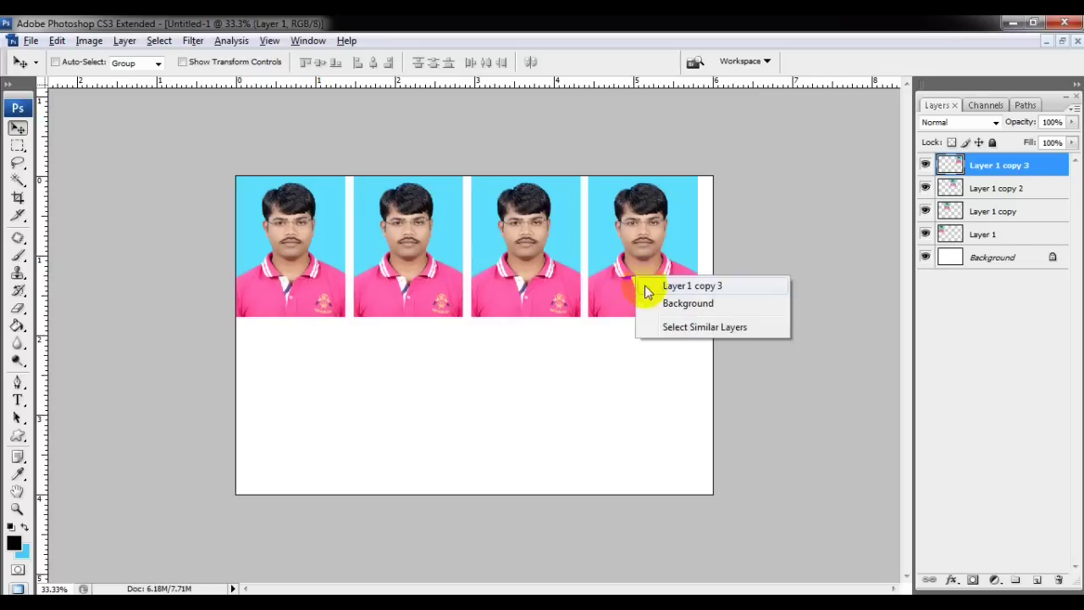
{"action": "left_click", "coordinate": [689, 327]}
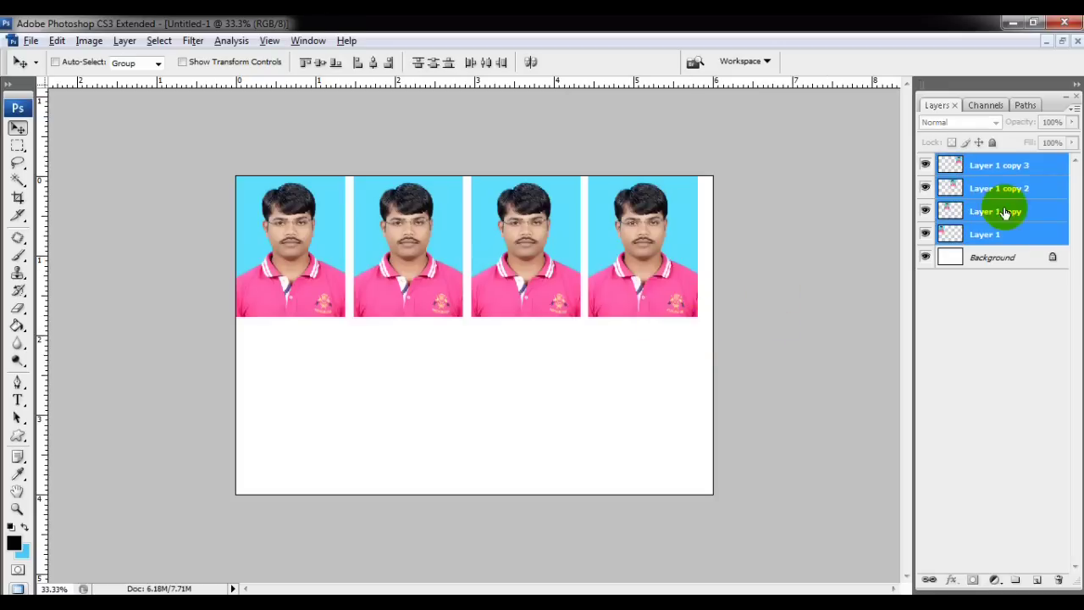
{"action": "left_click", "coordinate": [669, 273]}
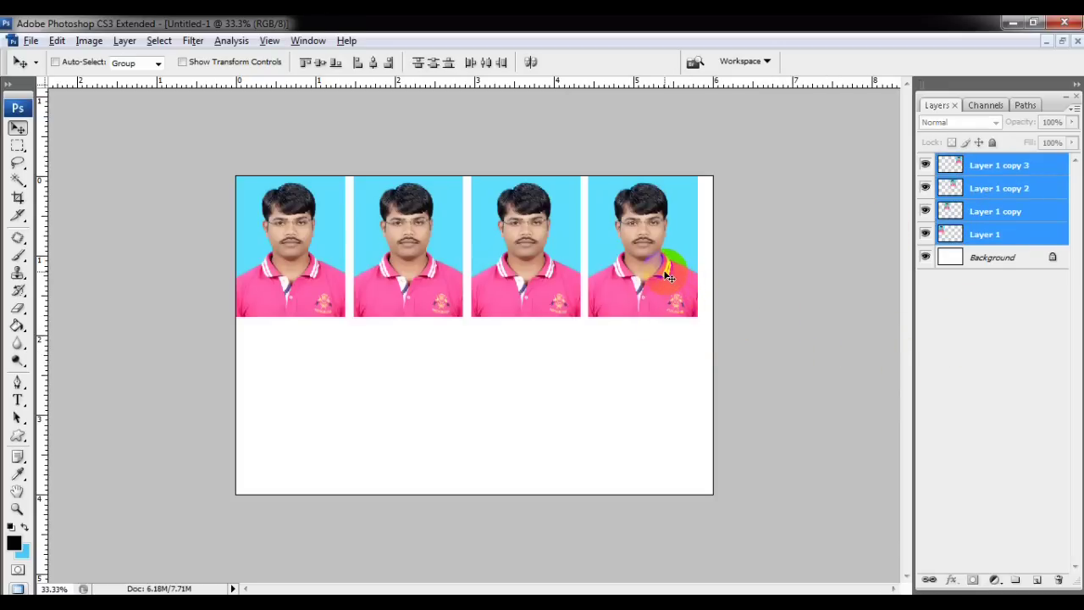
{"action": "key", "text": "ctrl+e"}
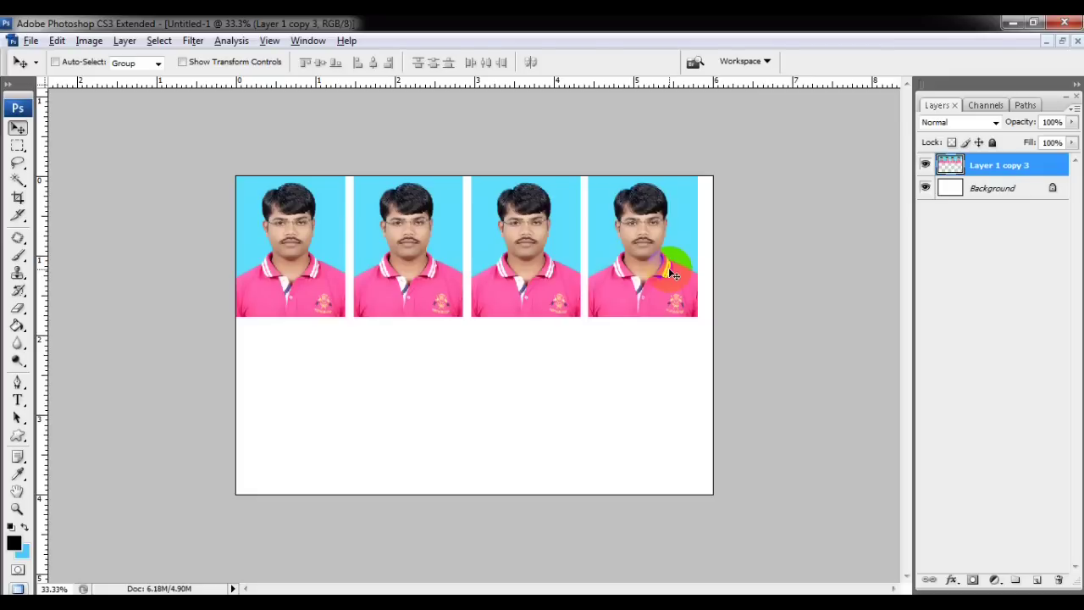
Copy the photo row down into a second row and merge it into Layer 1 copy 3.
{"action": "left_click_drag", "start_coordinate": [672, 274], "coordinate": [661, 416]}
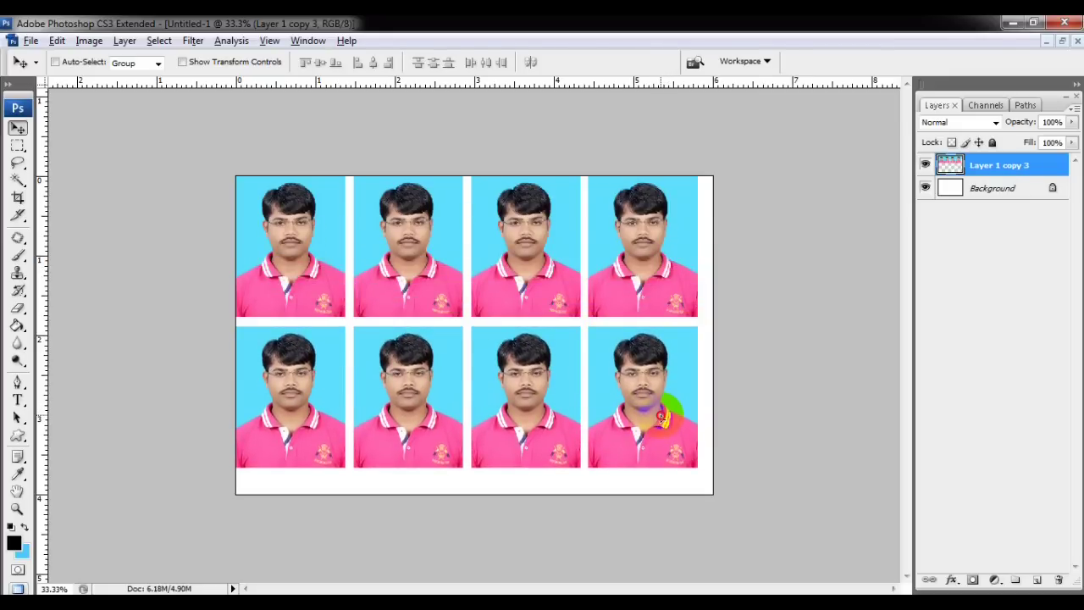
{"action": "left_click_drag", "start_coordinate": [661, 417], "coordinate": [661, 414]}
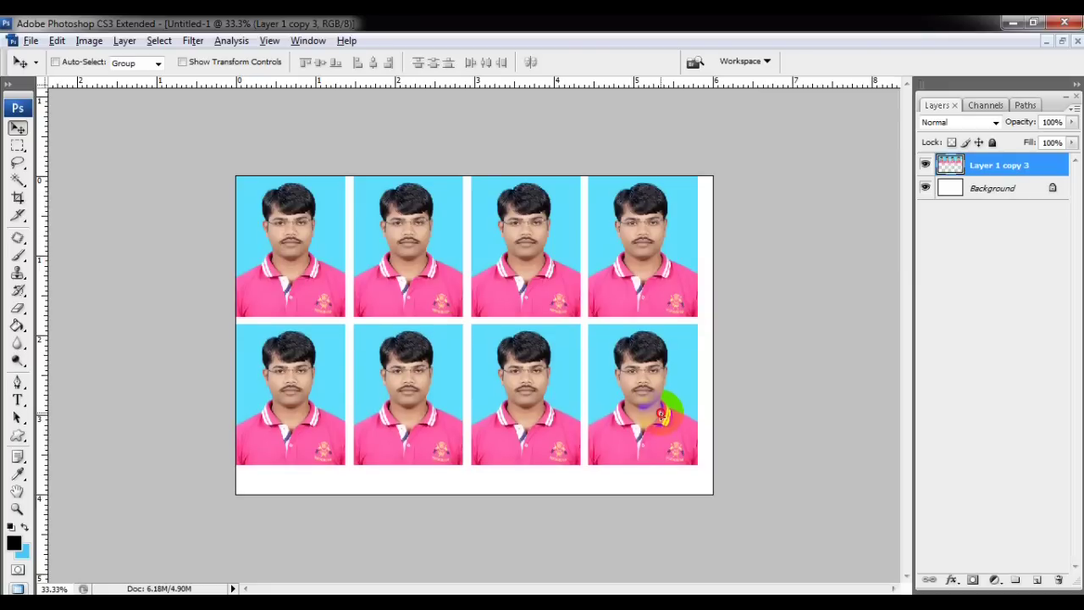
{"action": "key", "text": "Up"}
{"action": "key", "text": "Up"}
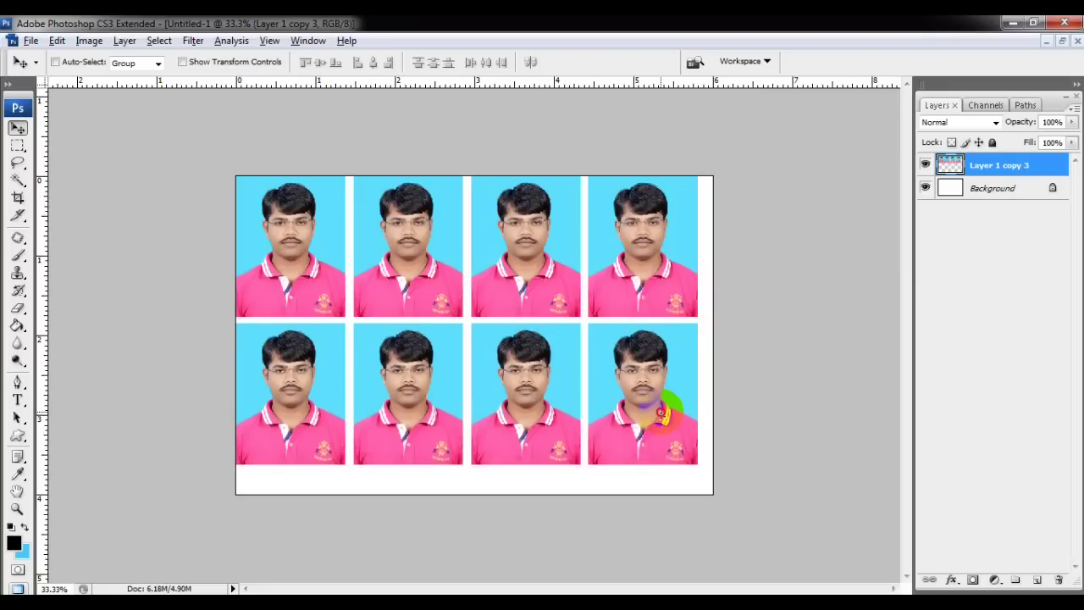
{"action": "key", "text": "alt+Up"}
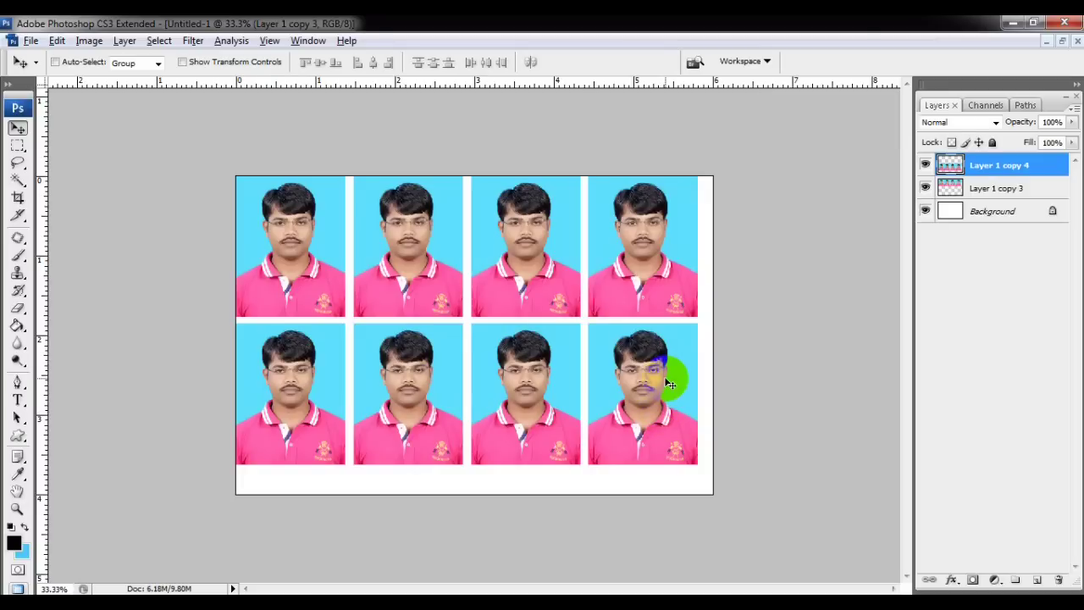
{"action": "key", "text": "ctrl+e"}
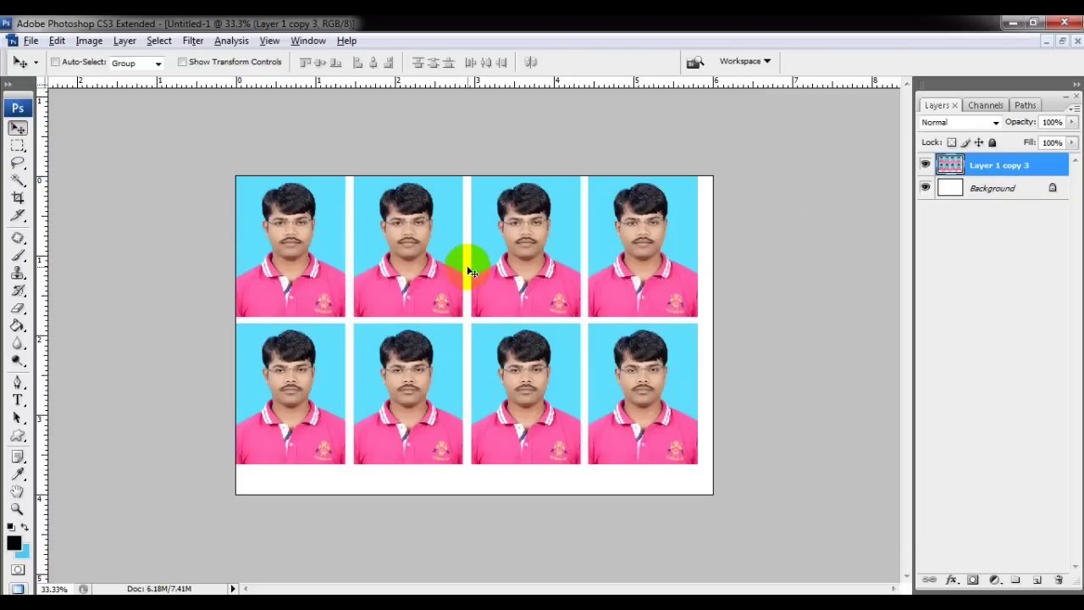
Nudge the eight-photo grid right and down to sit evenly on the page.
{"action": "key", "text": "Right"}
{"action": "key", "text": "Right"}
{"action": "key", "text": "Right"}
{"action": "key", "text": "Right"}
{"action": "key", "text": "Right"}
{"action": "key", "text": "Right"}
{"action": "key", "text": "Right"}
{"action": "key", "text": "Right"}
{"action": "key", "text": "Right"}
{"action": "key", "text": "Right"}
{"action": "key", "text": "Right"}
{"action": "key", "text": "Right"}
{"action": "key", "text": "Right"}
{"action": "key", "text": "Right"}
{"action": "key", "text": "Right"}
{"action": "key", "text": "Down"}
{"action": "key", "text": "Down"}
{"action": "key", "text": "Down"}
{"action": "key", "text": "Down"}
{"action": "key", "text": "Down"}
{"action": "key", "text": "Down"}
{"action": "key", "text": "Down"}
{"action": "key", "text": "Down"}
{"action": "key", "text": "Down"}
{"action": "key", "text": "Down"}
{"action": "key", "text": "Down"}
{"action": "key", "text": "Down"}
{"action": "key", "text": "Down"}
{"action": "key", "text": "Down"}
{"action": "key", "text": "Down"}
{"action": "key", "text": "Down"}
{"action": "key", "text": "Down"}
{"action": "key", "text": "Down"}
{"action": "key", "text": "Down"}
{"action": "key", "text": "Down"}
{"action": "key", "text": "Down"}
{"action": "key", "text": "Right"}
{"action": "key", "text": "Right"}
{"action": "key", "text": "Right"}
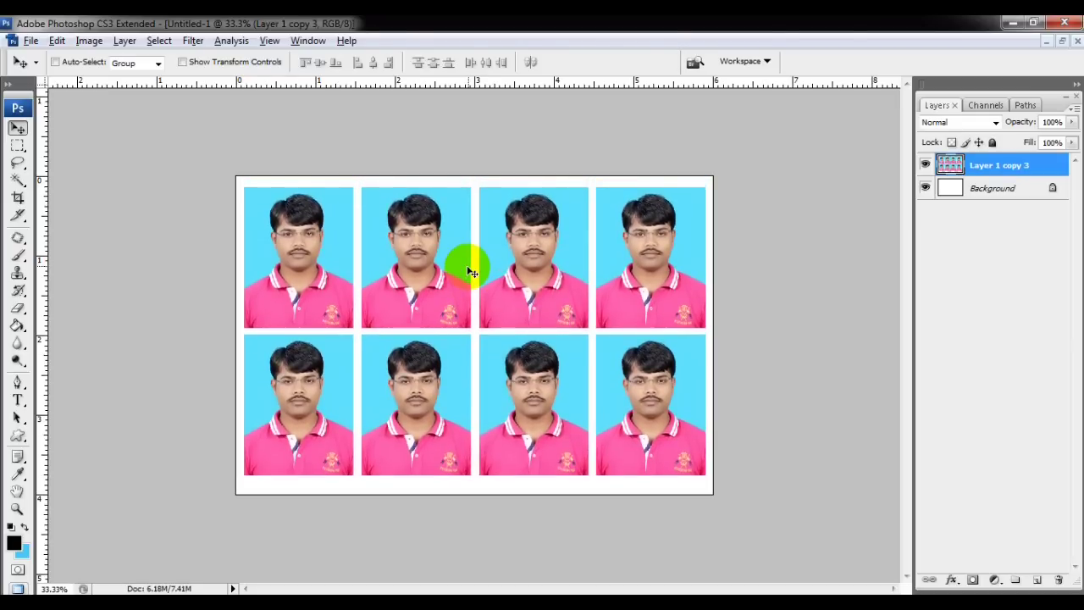
Zoom in and stroke the photos with a 1 px black line located Inside.
{"action": "scroll", "coordinate": [471, 272], "scroll_direction": "up", "scroll_amount": 2}
{"action": "scroll", "coordinate": [466, 259], "scroll_direction": "up", "scroll_amount": 2}
{"action": "scroll", "coordinate": [452, 262], "scroll_direction": "up", "scroll_amount": 1}
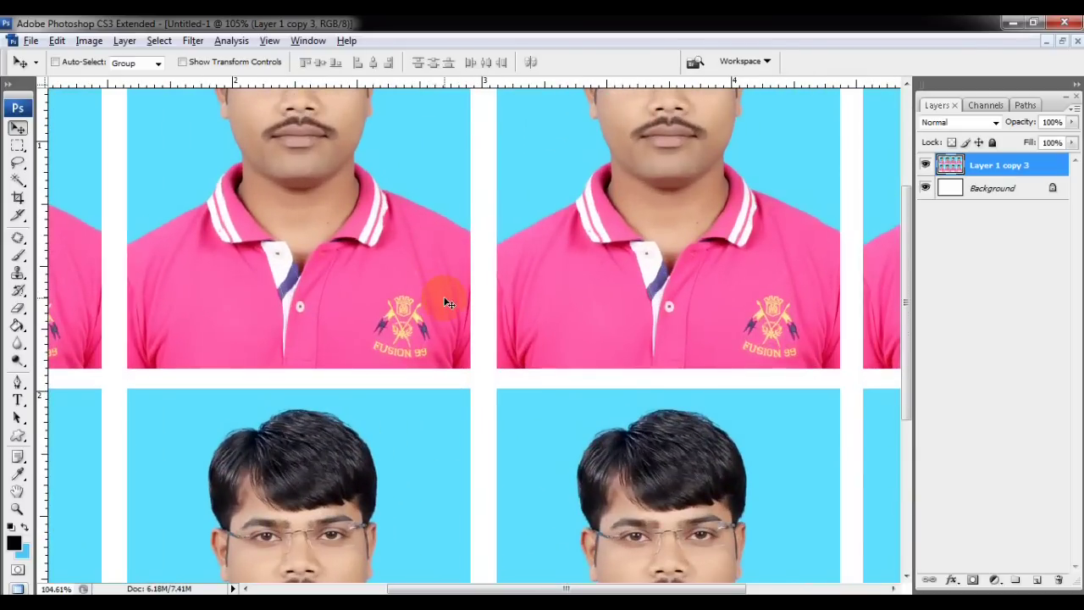
{"action": "scroll", "coordinate": [449, 303], "scroll_direction": "up", "scroll_amount": 1}
{"action": "scroll", "coordinate": [443, 297], "scroll_direction": "up", "scroll_amount": 2}
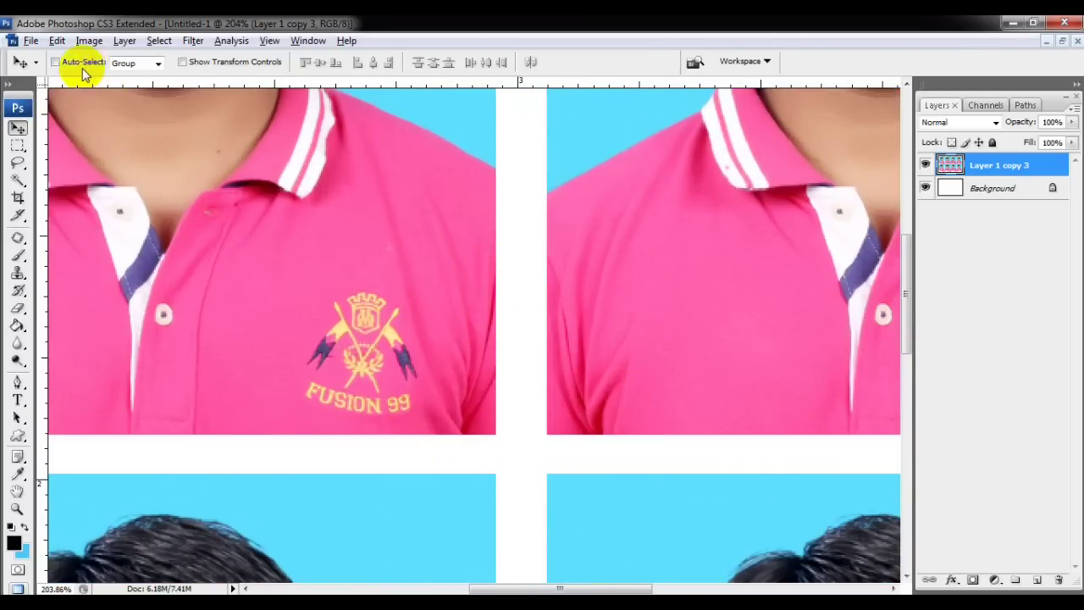
{"action": "left_click", "coordinate": [57, 40]}
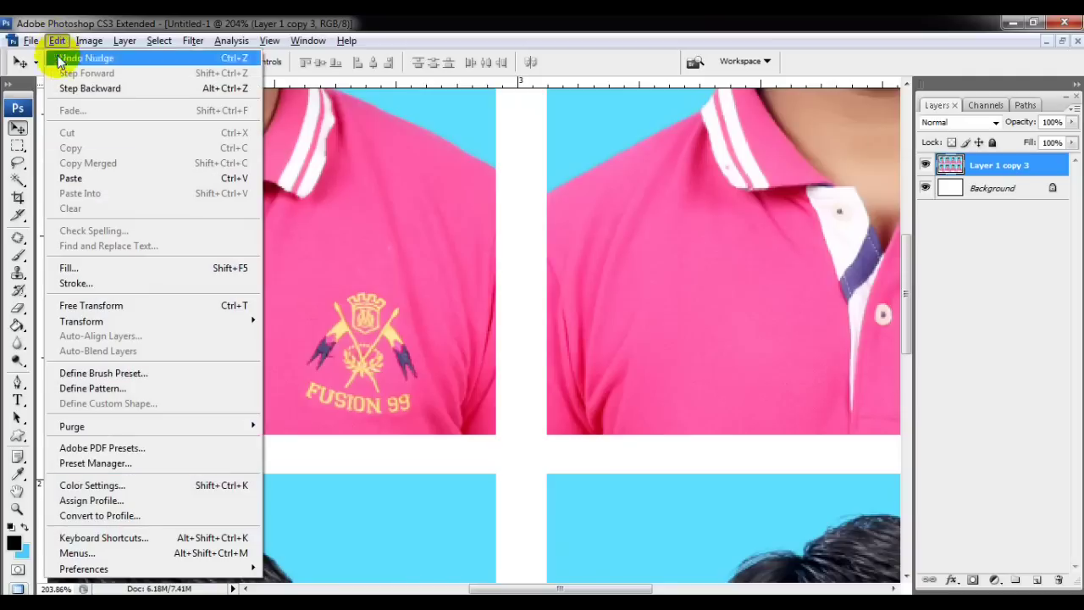
{"action": "left_click", "coordinate": [81, 283]}
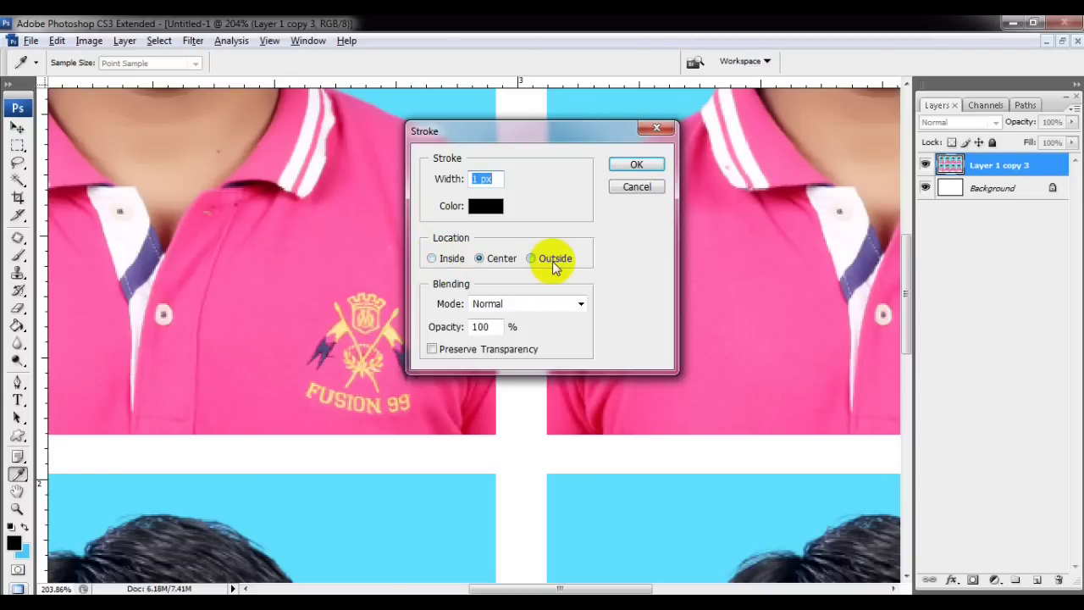
{"action": "left_click", "coordinate": [432, 259]}
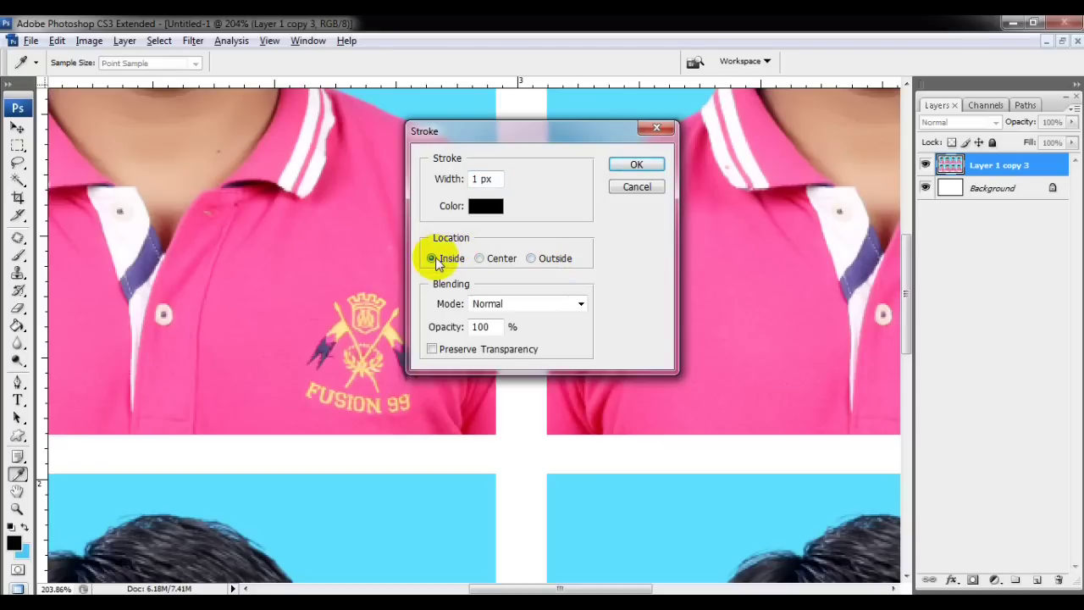
{"action": "left_click", "coordinate": [635, 164]}
Switch to the Move tool and zoom back out to check the stroked sheet.
{"action": "key", "text": "v"}
{"action": "scroll", "coordinate": [483, 439], "scroll_direction": "up", "scroll_amount": 1}
{"action": "scroll", "coordinate": [483, 438], "scroll_direction": "up", "scroll_amount": 3}
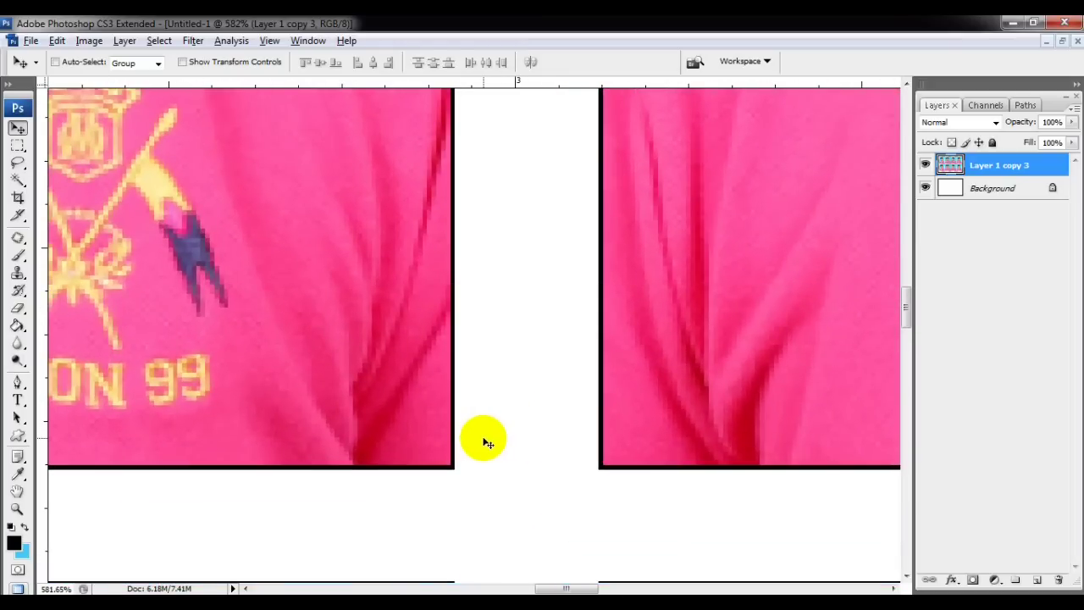
{"action": "scroll", "coordinate": [484, 438], "scroll_direction": "down", "scroll_amount": 2}
{"action": "scroll", "coordinate": [483, 438], "scroll_direction": "down", "scroll_amount": 2}
{"action": "scroll", "coordinate": [487, 397], "scroll_direction": "down", "scroll_amount": 3}
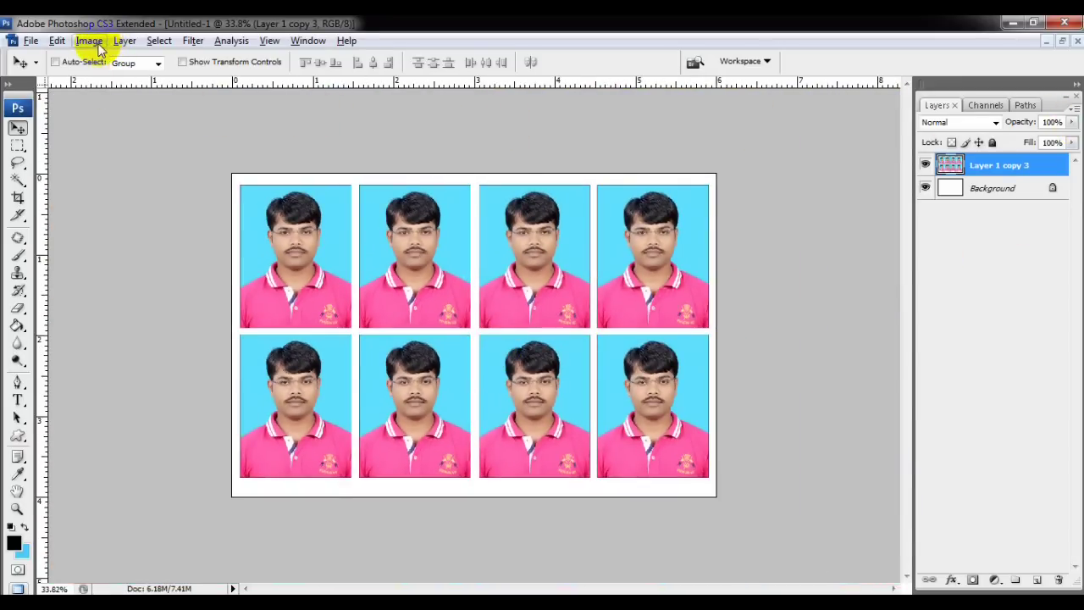
{"action": "left_click", "coordinate": [121, 44]}
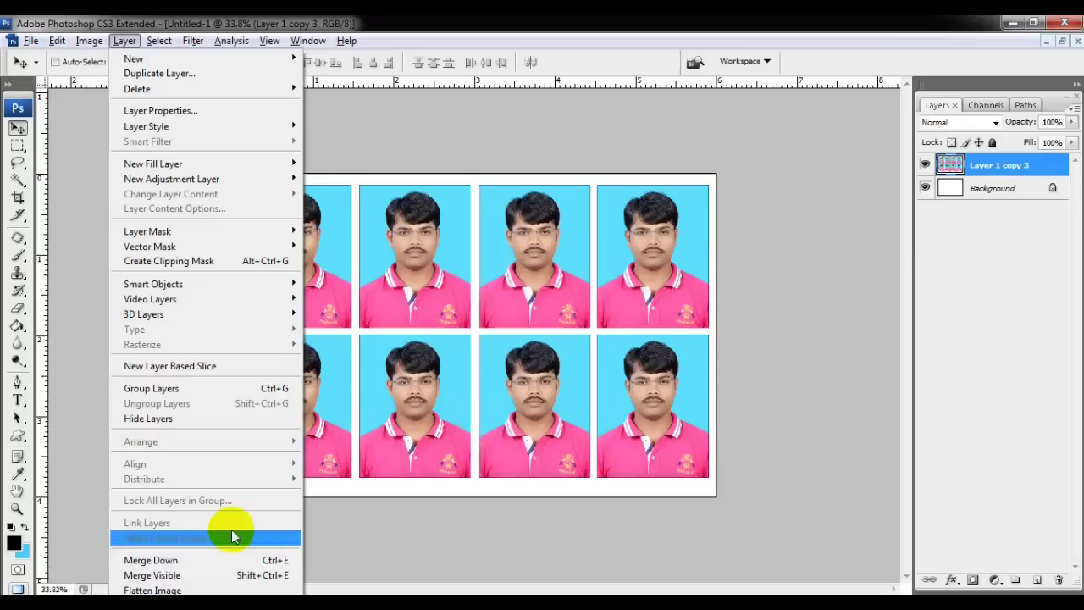
Flatten to one Background layer and save as JPEG 8pp-1.jpg, accepting the default quality.
{"action": "left_click", "coordinate": [173, 590]}
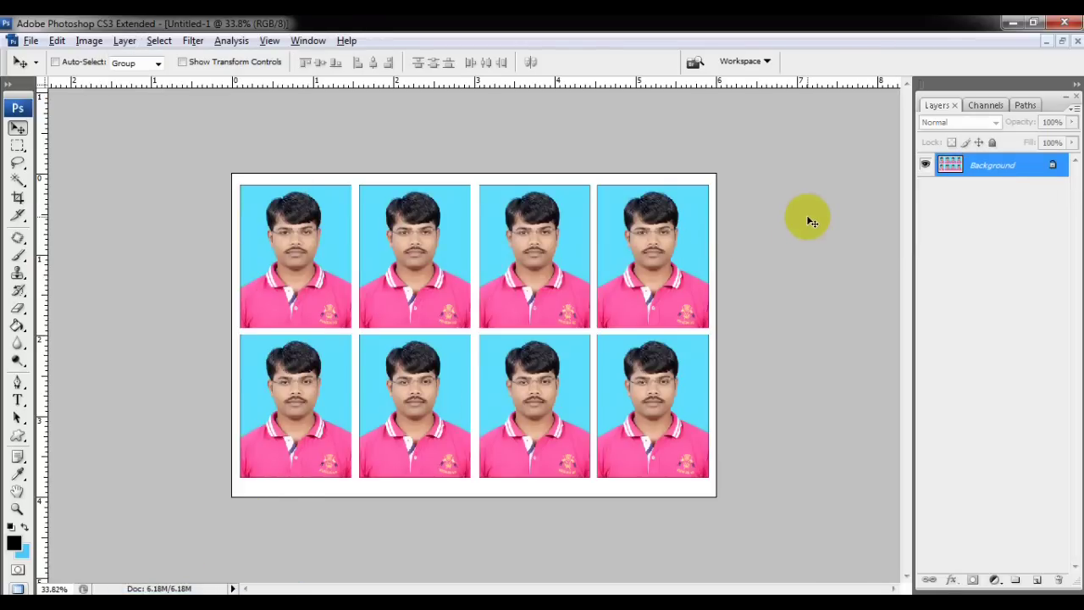
{"action": "left_click", "coordinate": [31, 42]}
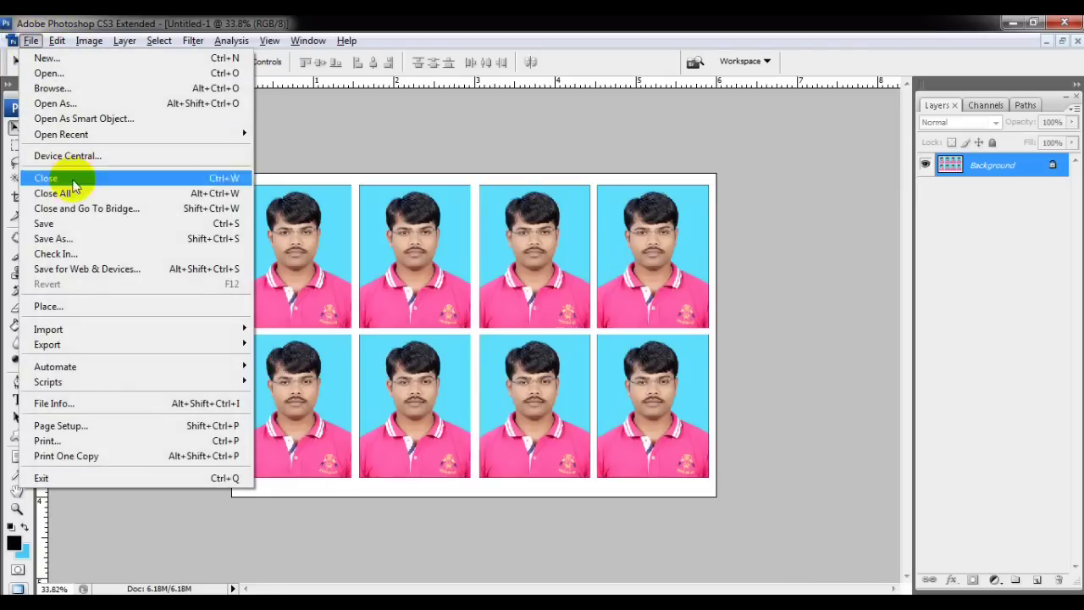
{"action": "left_click", "coordinate": [93, 242]}
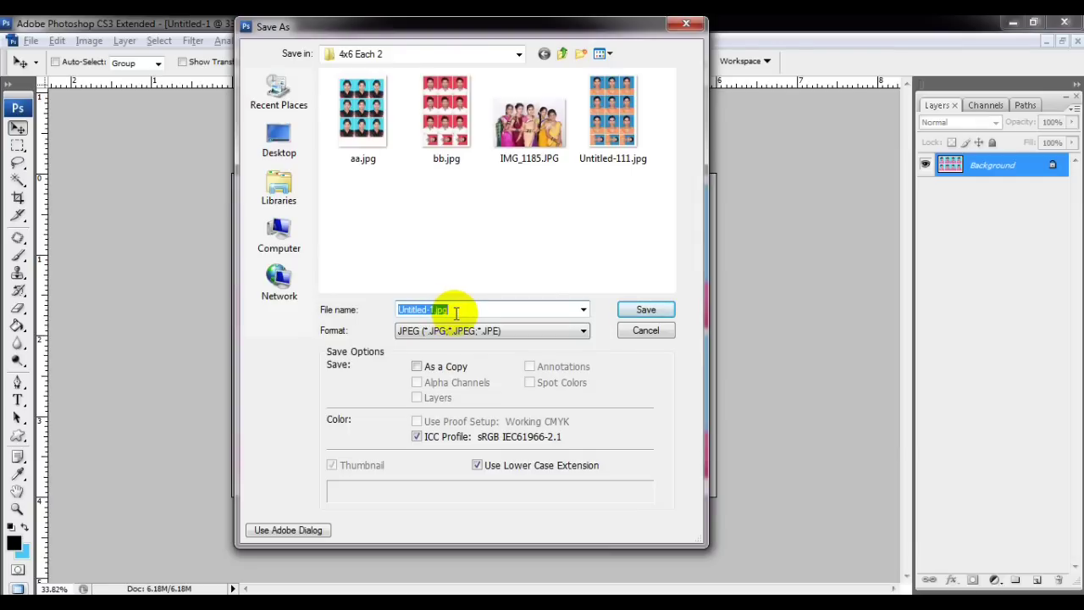
{"action": "type", "text": "8pp-1"}
{"action": "key", "text": "Tab"}
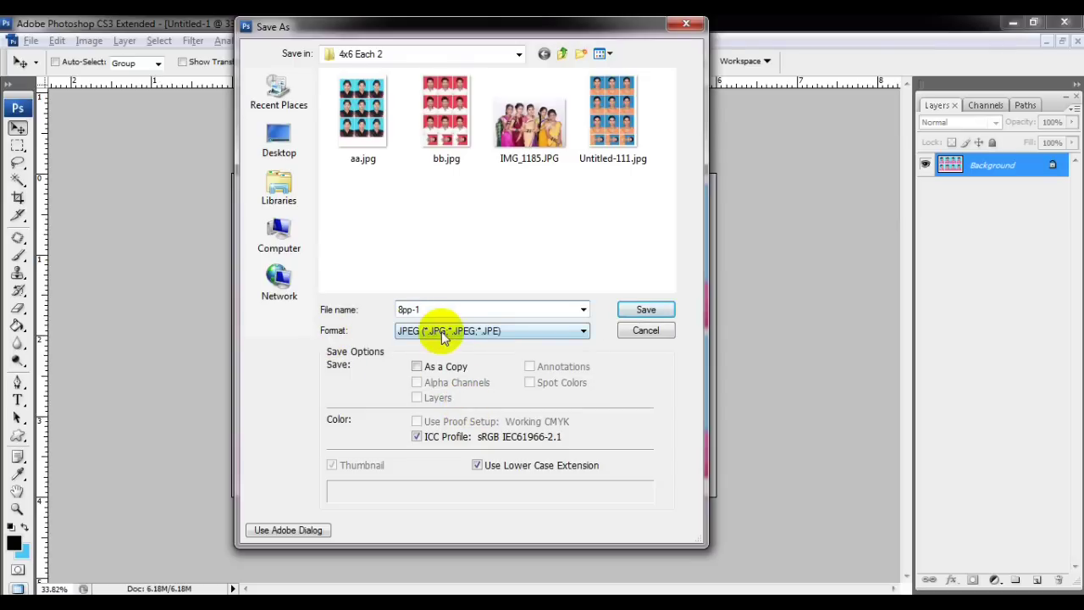
{"action": "left_click", "coordinate": [643, 310]}
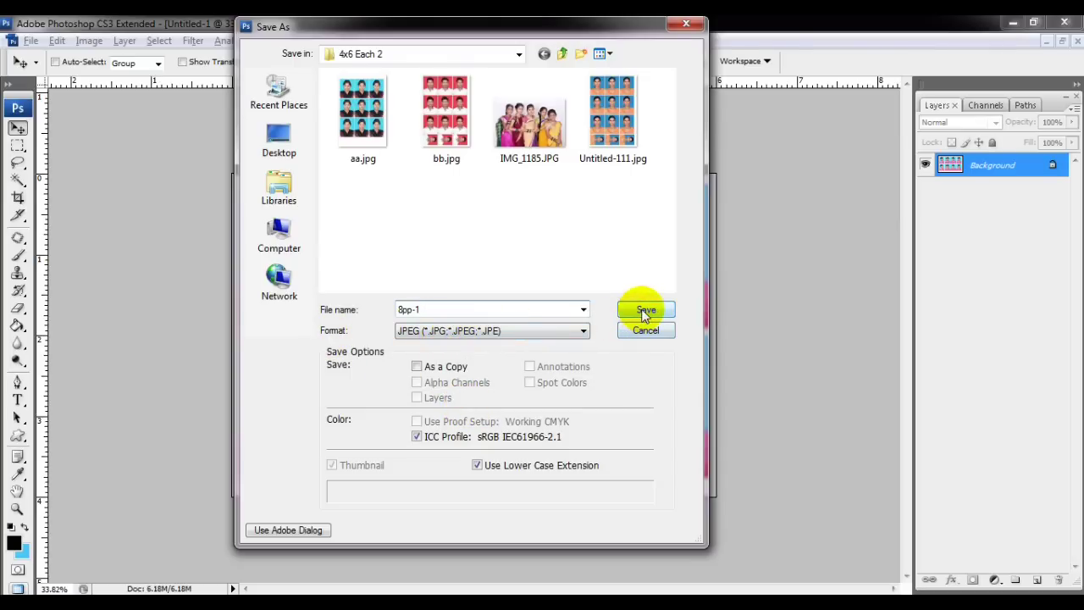
{"action": "left_click", "coordinate": [644, 312]}
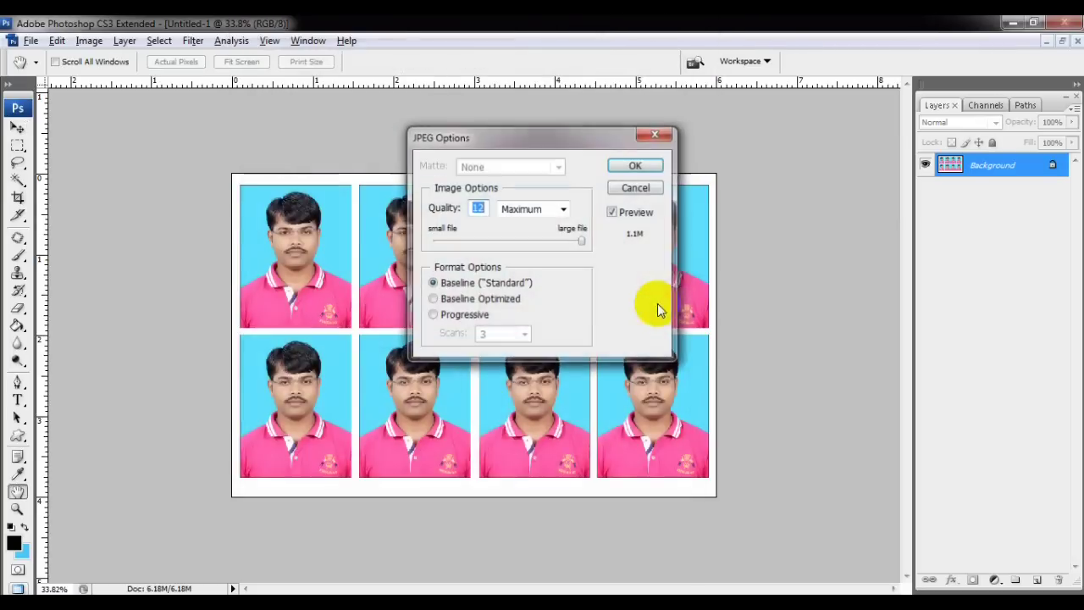
{"action": "left_click", "coordinate": [634, 165]}
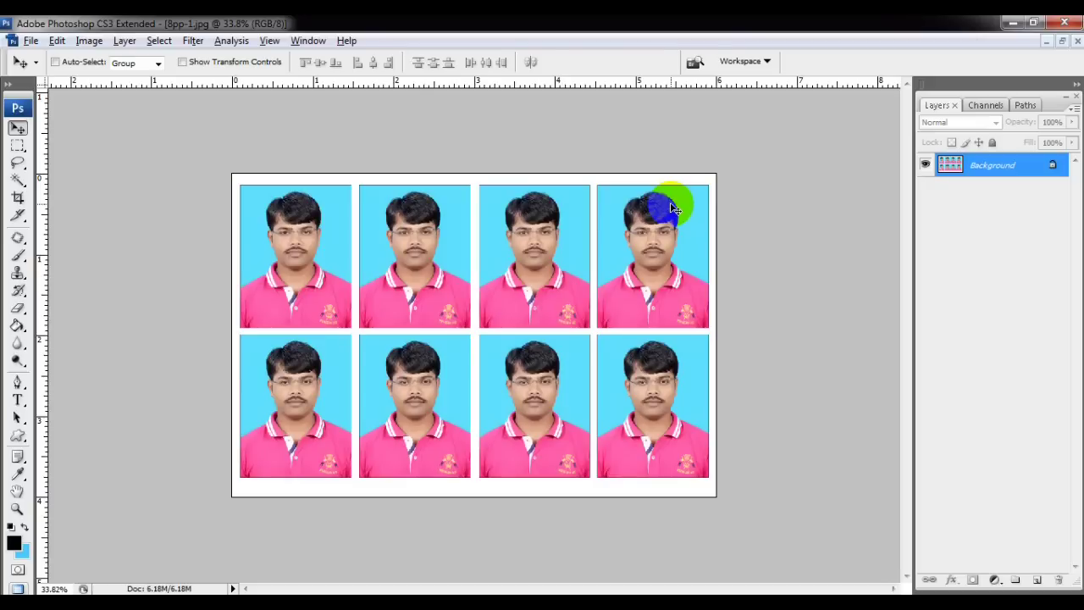
Bring IMG_5106.JPG to the front, fit it on screen and deselect it.
{"action": "left_click", "coordinate": [570, 227]}
{"action": "key", "text": "ctrl+Tab"}
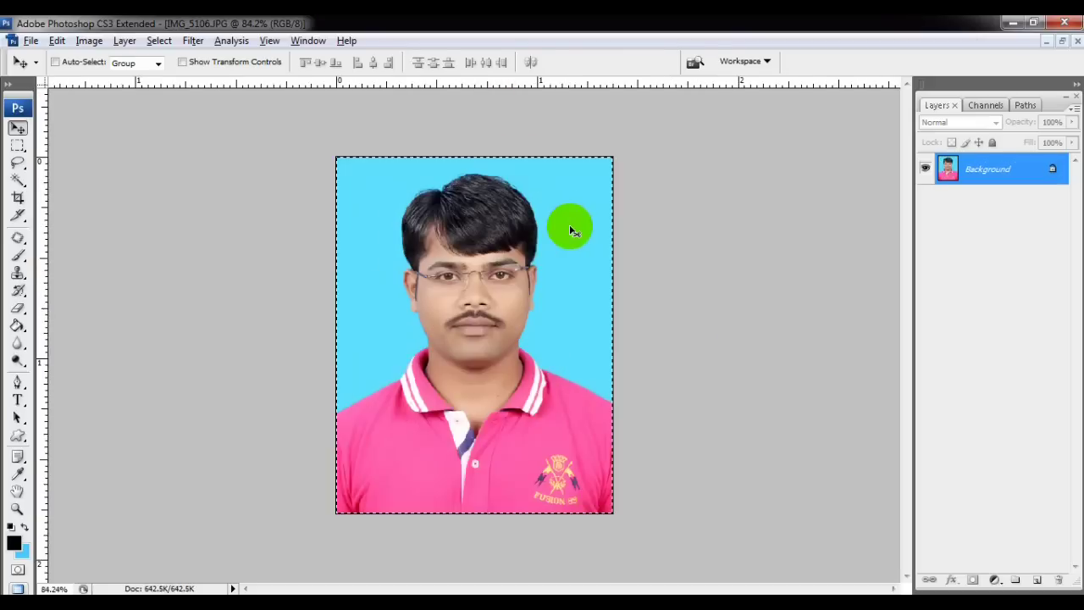
{"action": "key", "text": "ctrl+minus"}
{"action": "key", "text": "ctrl+0"}
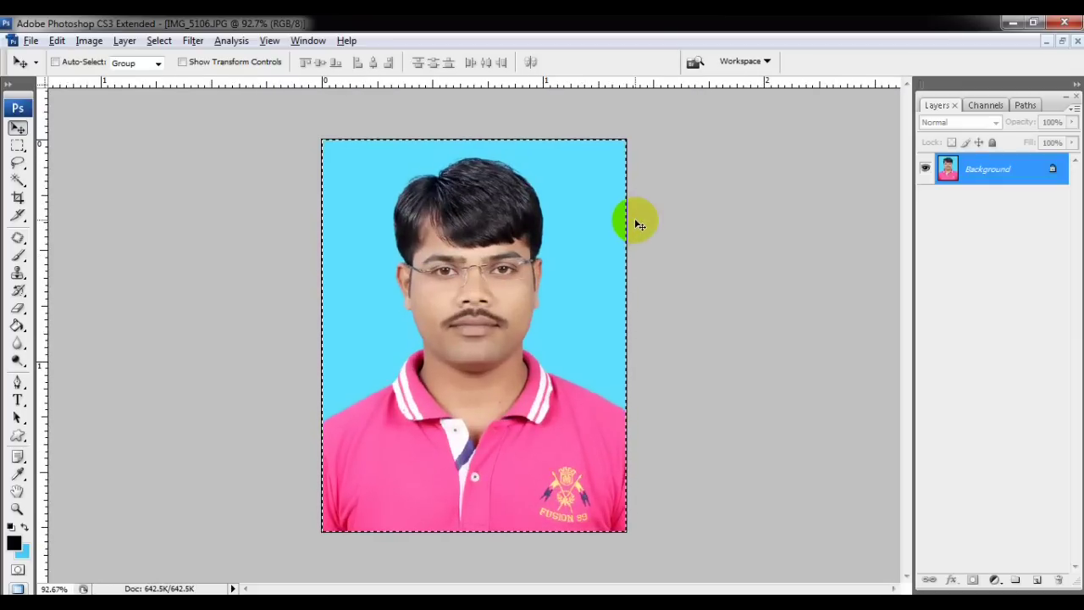
{"action": "key", "text": "ctrl+d"}
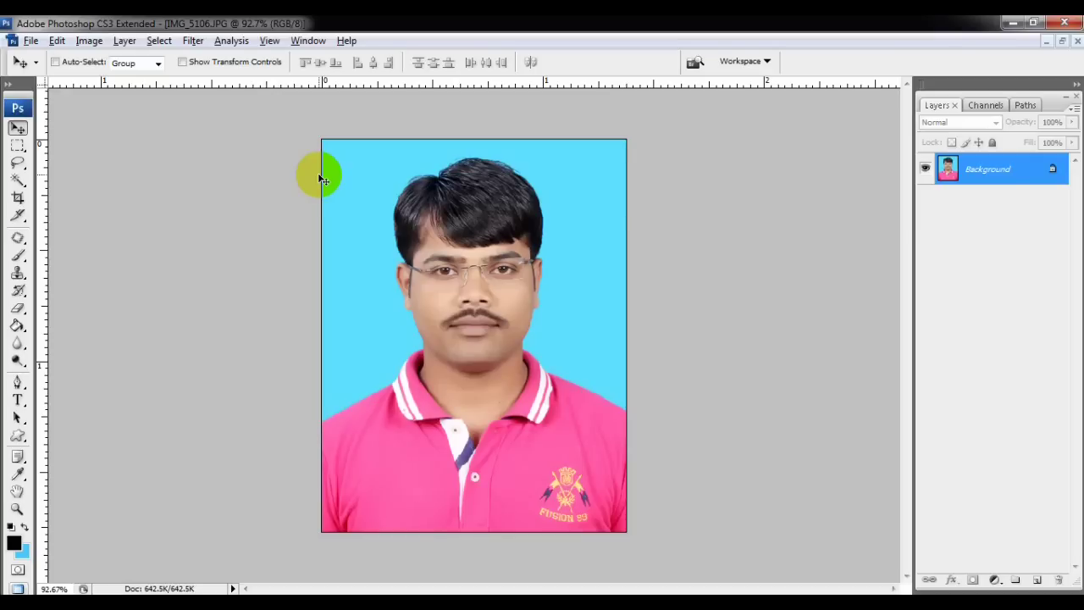
{"action": "left_click", "coordinate": [308, 40]}
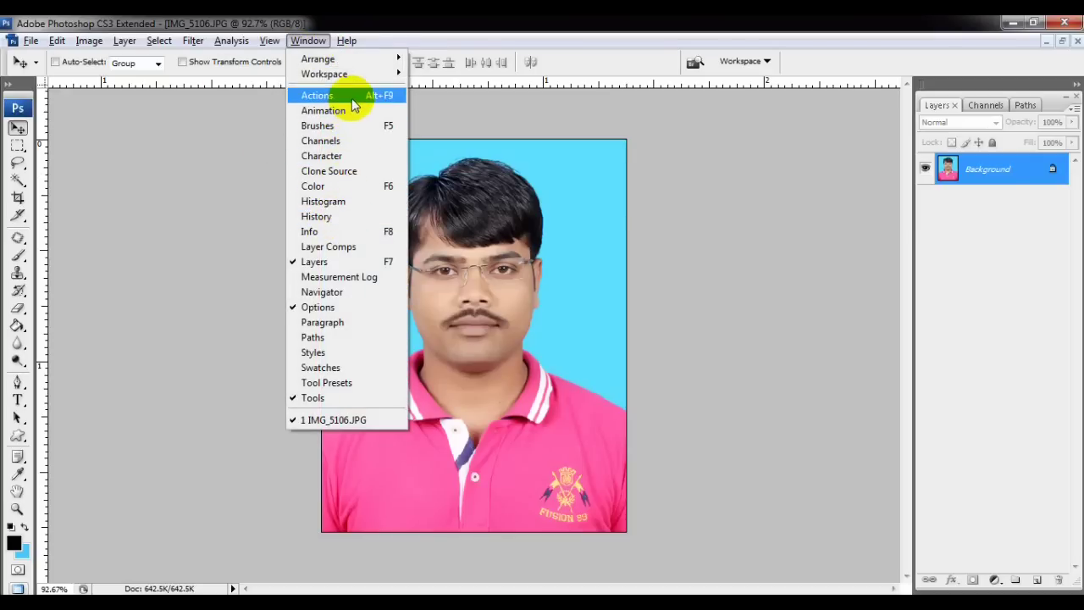
Show the Actions panel as a floating panel and collapse the ro set.
{"action": "left_click", "coordinate": [352, 100]}
{"action": "mouse_move", "coordinate": [617, 43]}
{"action": "left_mouse_down"}
{"action": "mouse_move", "coordinate": [1031, 218]}
{"action": "mouse_move", "coordinate": [998, 202]}
{"action": "mouse_move", "coordinate": [1029, 122]}
{"action": "left_mouse_up"}
{"action": "left_click", "coordinate": [1065, 95]}
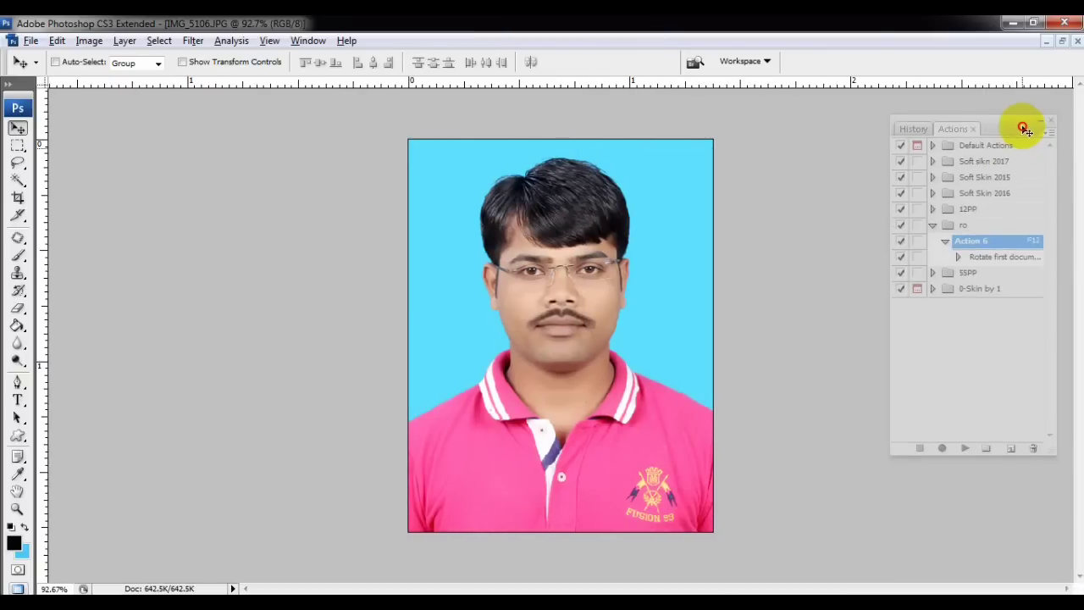
{"action": "left_click", "coordinate": [934, 220]}
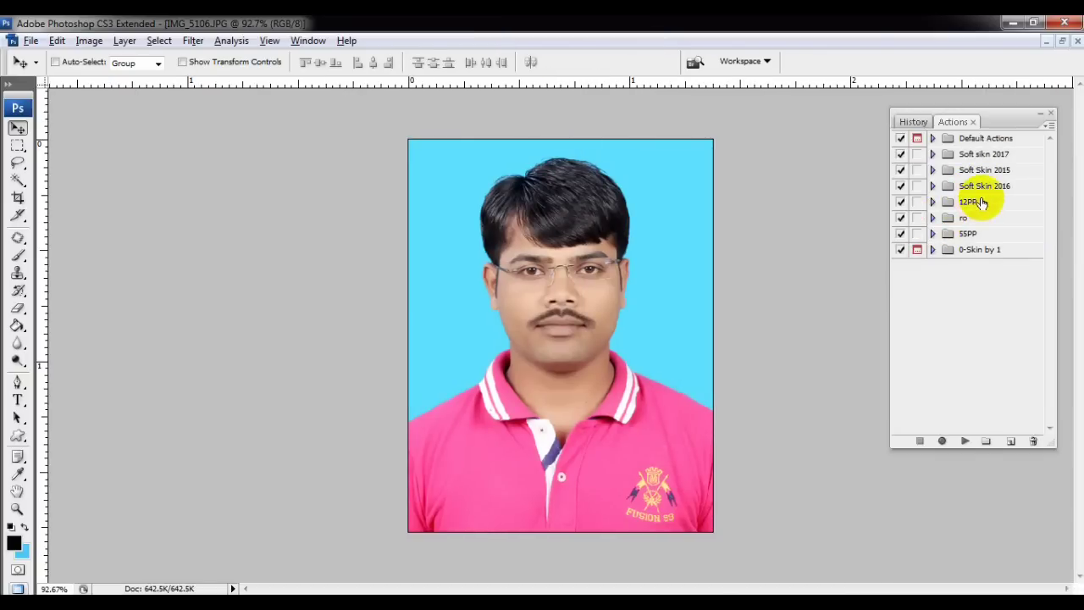
Create a new action set named 8pp.
{"action": "left_click", "coordinate": [1050, 126]}
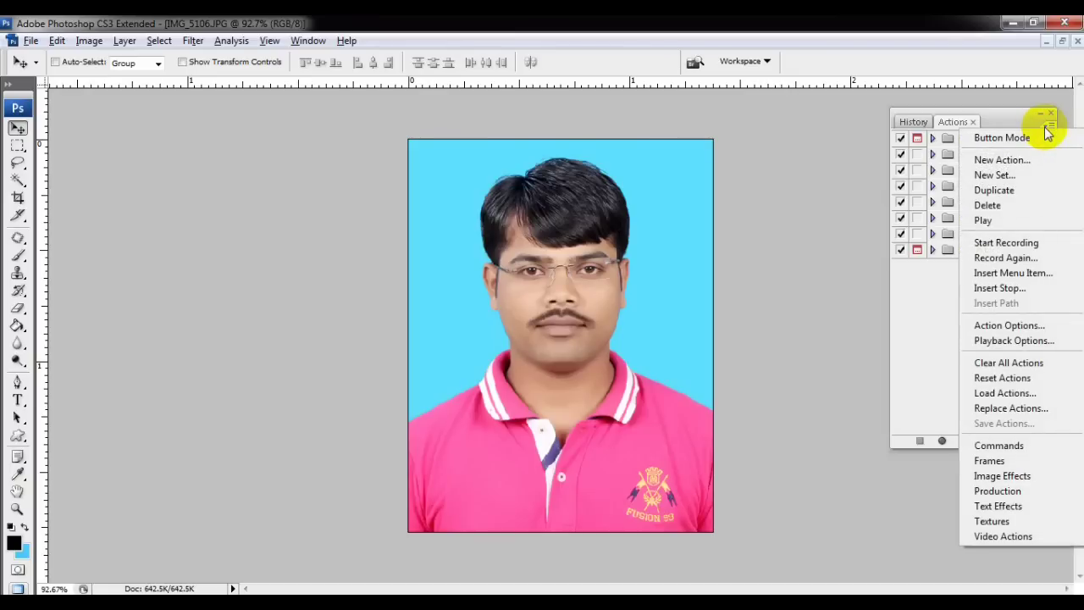
{"action": "left_click", "coordinate": [1021, 174]}
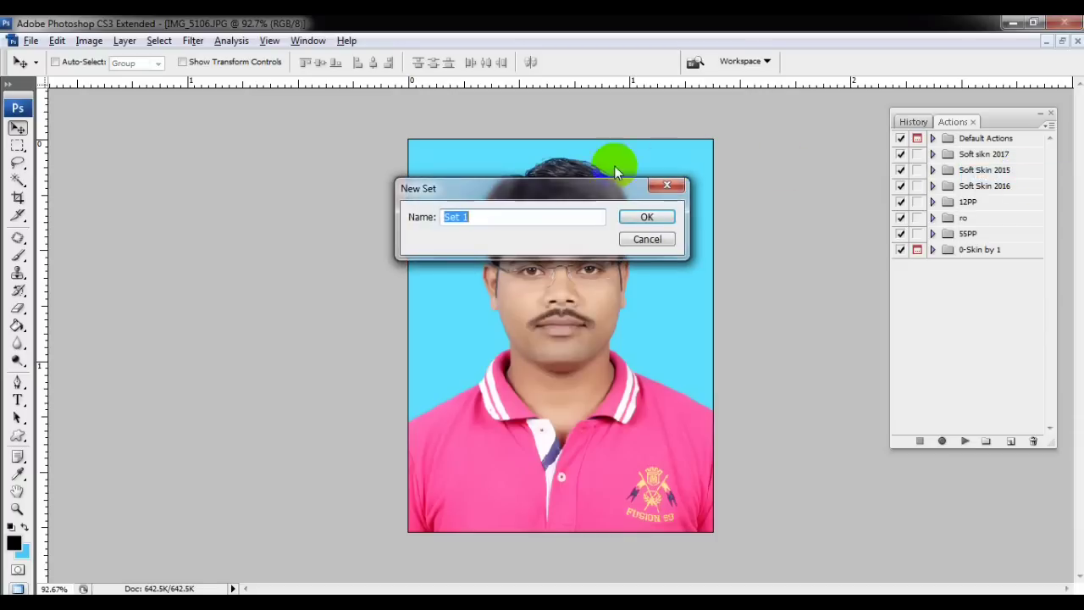
{"action": "type", "text": "8pp"}
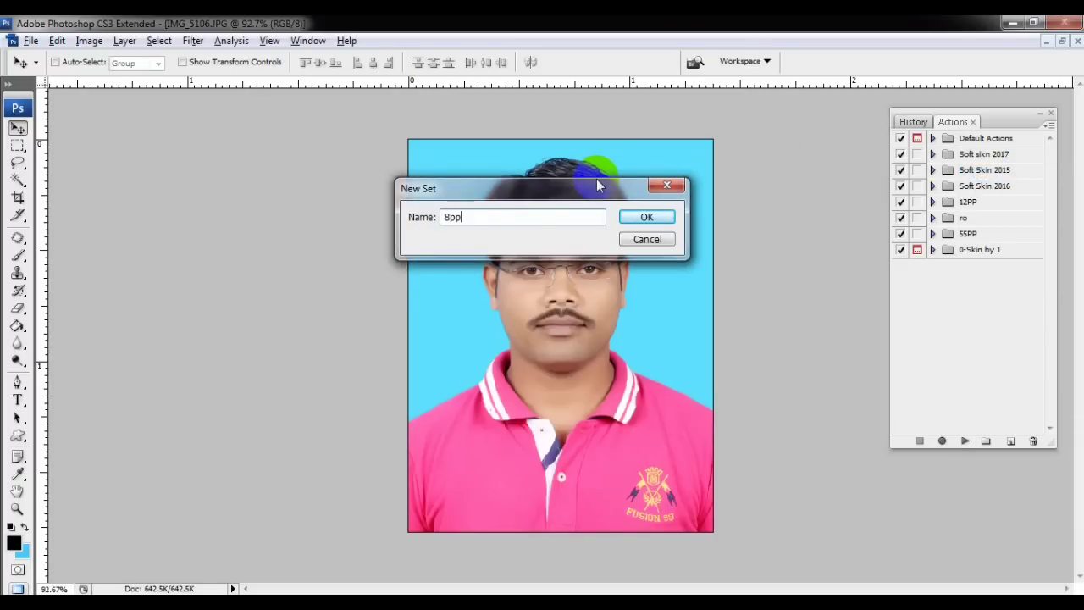
{"action": "left_click", "coordinate": [643, 217]}
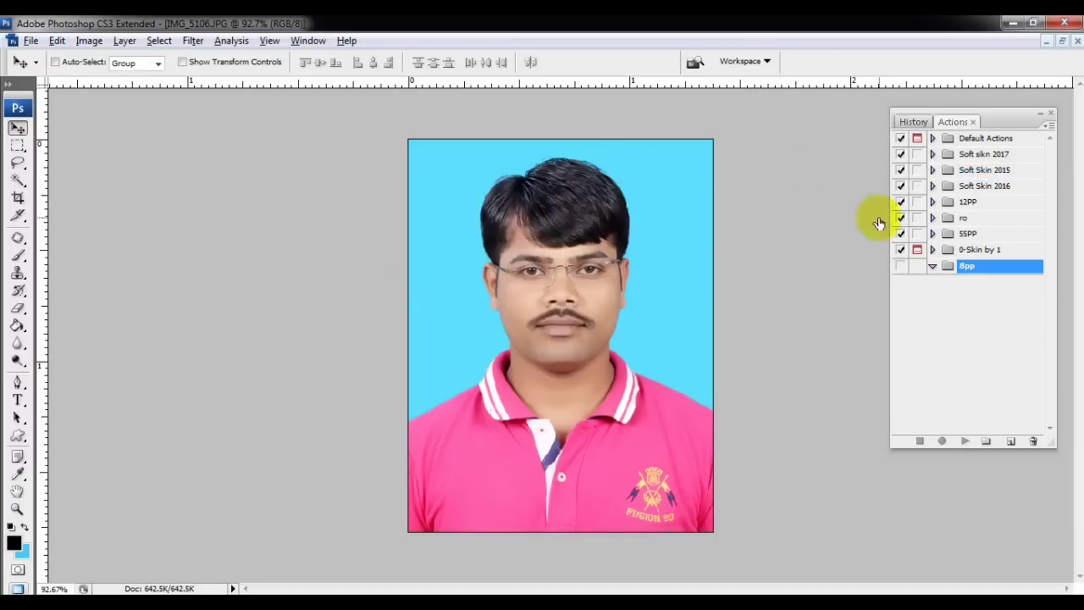
{"action": "left_click", "coordinate": [1049, 127]}
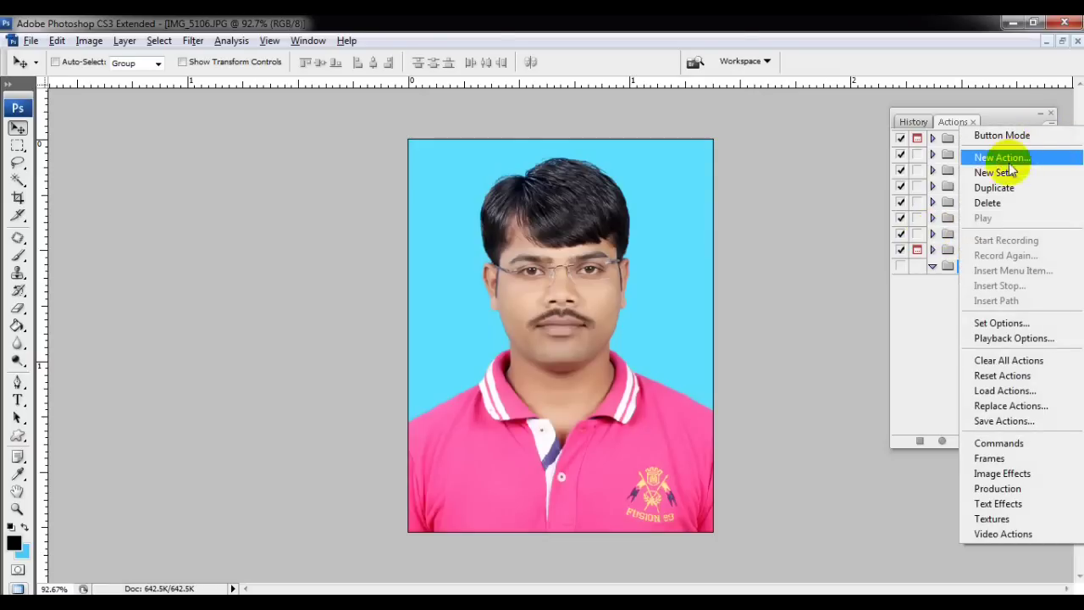
Create Action 8 in the 8pp set with function key F3 and start recording.
{"action": "left_click", "coordinate": [1019, 157]}
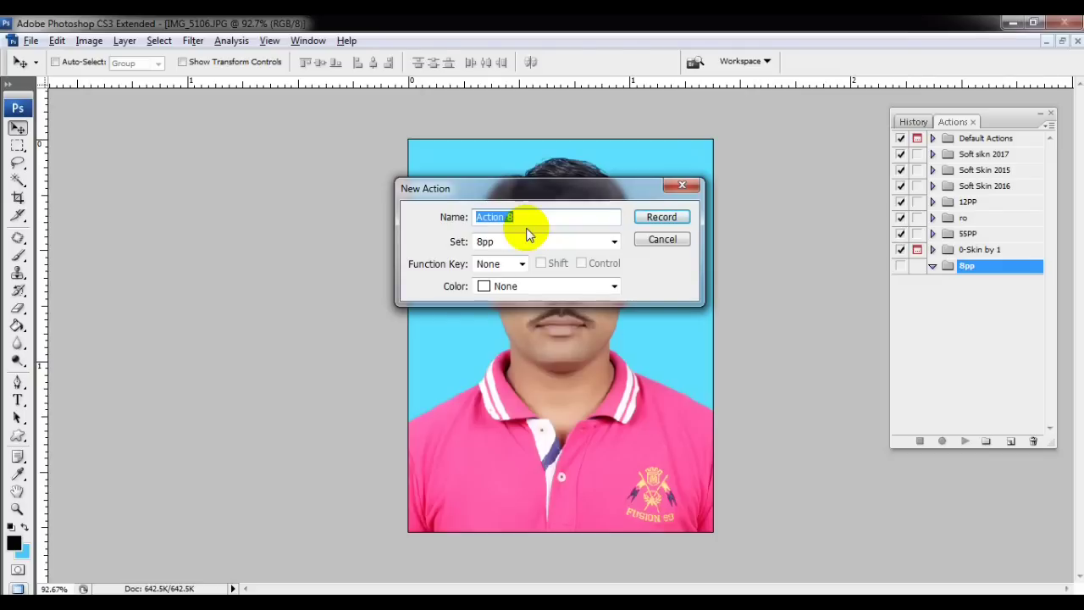
{"action": "left_click", "coordinate": [498, 264]}
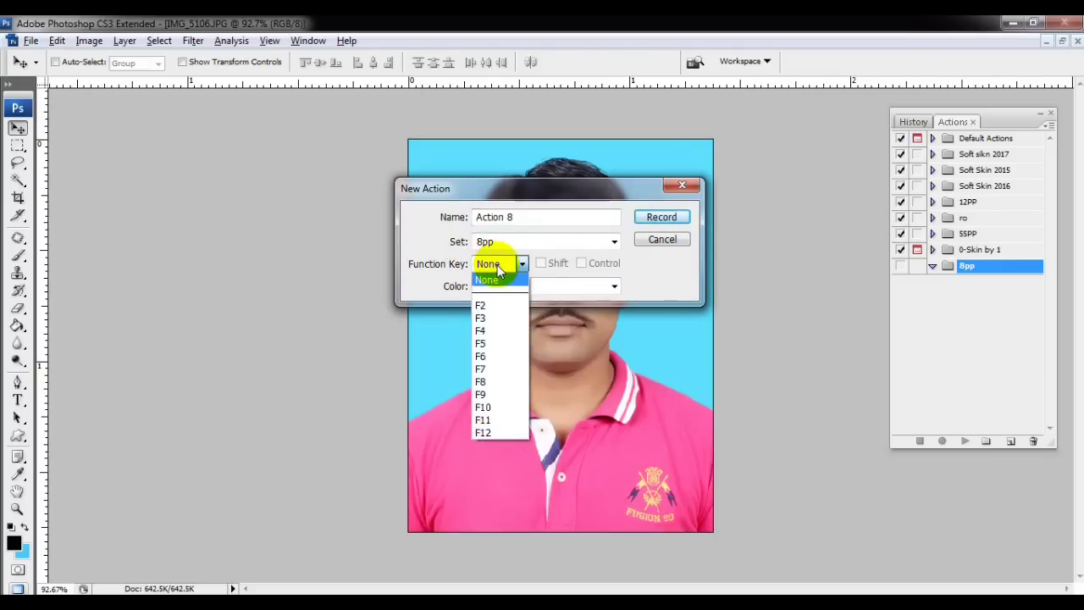
{"action": "left_click", "coordinate": [489, 320]}
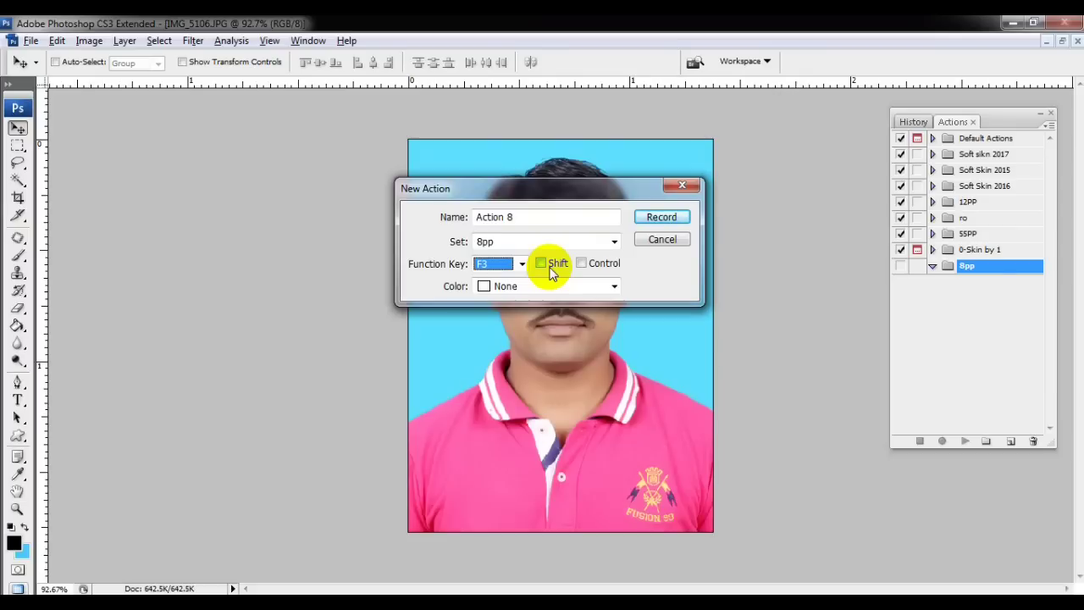
{"action": "left_click", "coordinate": [661, 217]}
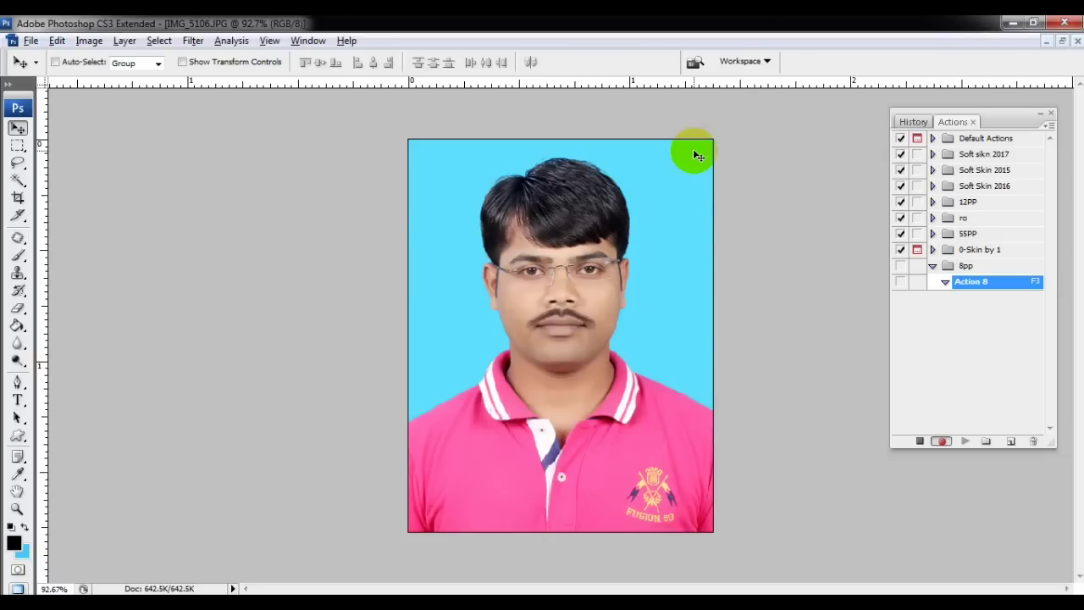
Select the whole portrait photo and copy it.
{"action": "left_click", "coordinate": [540, 191]}
{"action": "key", "text": "c"}
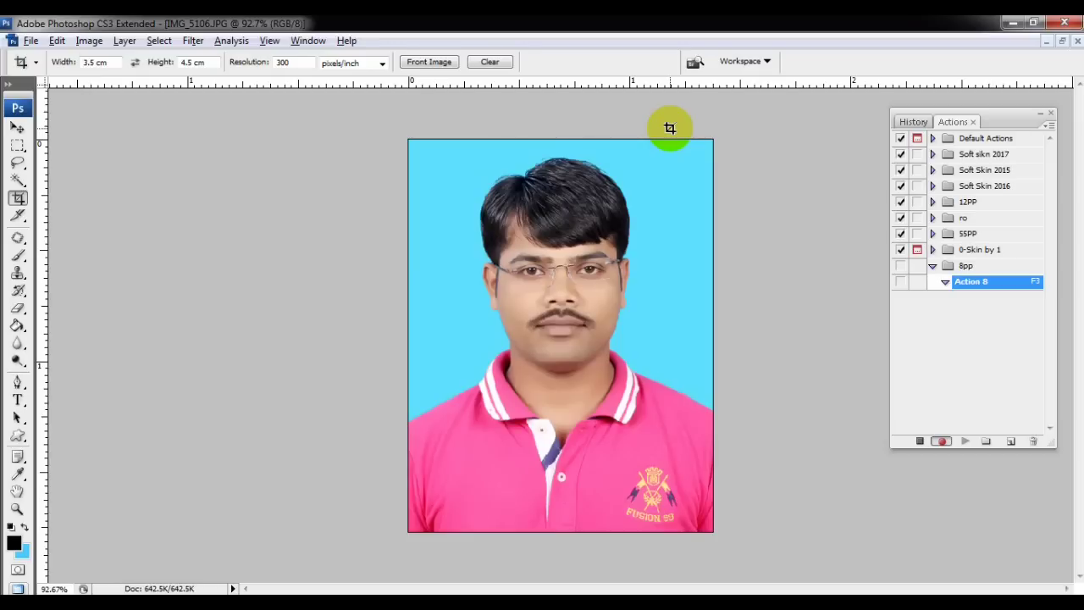
{"action": "key", "text": "ctrl+a"}
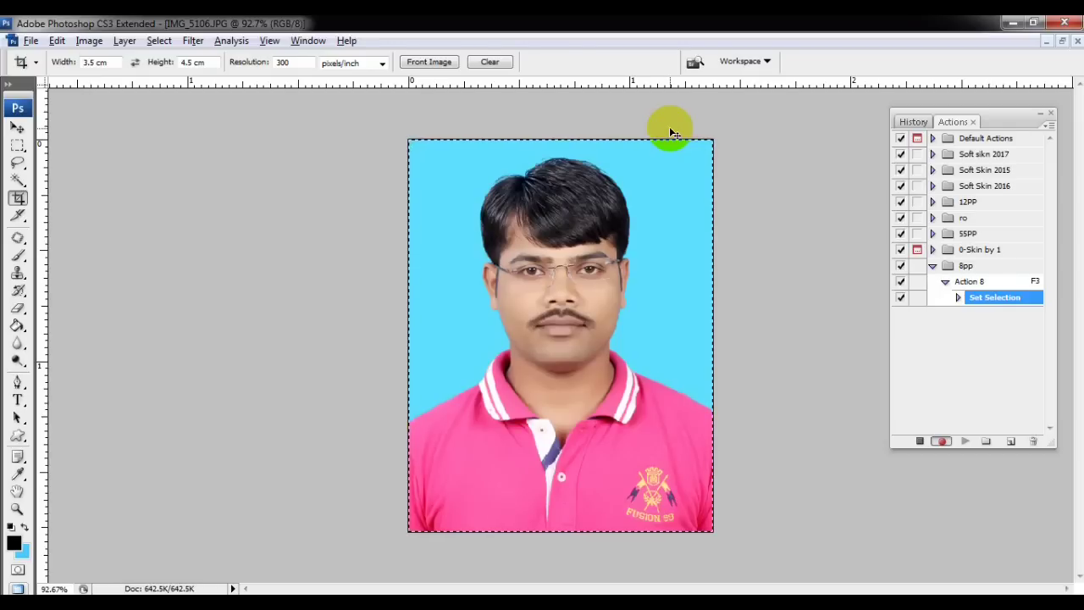
{"action": "key", "text": "ctrl+c"}
Create a new landscape 4 x 6 Photo-preset document and paste the portrait into it.
{"action": "key", "text": "ctrl+n"}
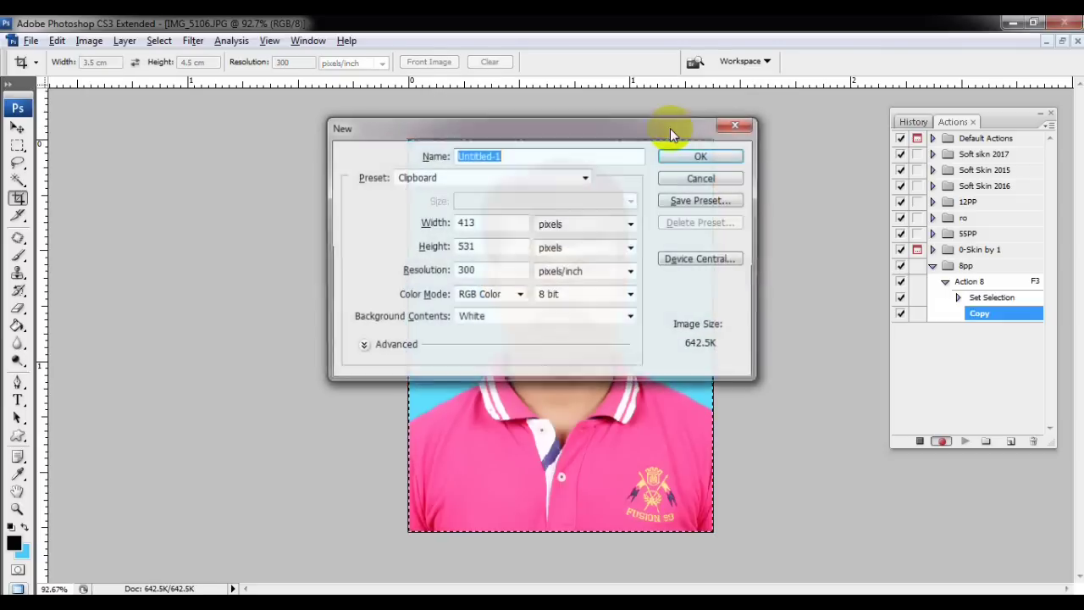
{"action": "left_click", "coordinate": [503, 180]}
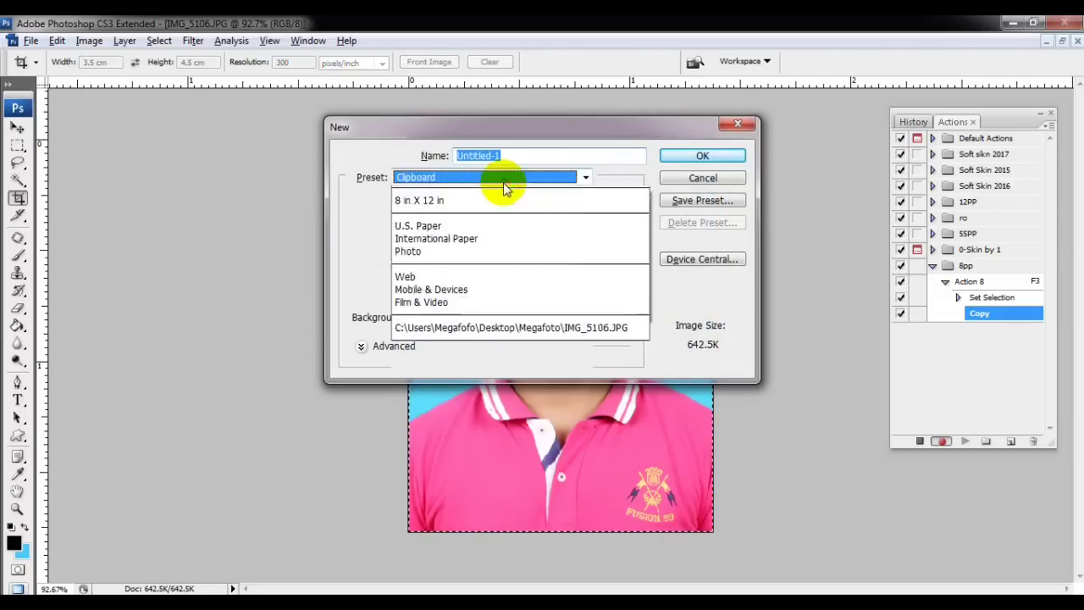
{"action": "left_click", "coordinate": [436, 282]}
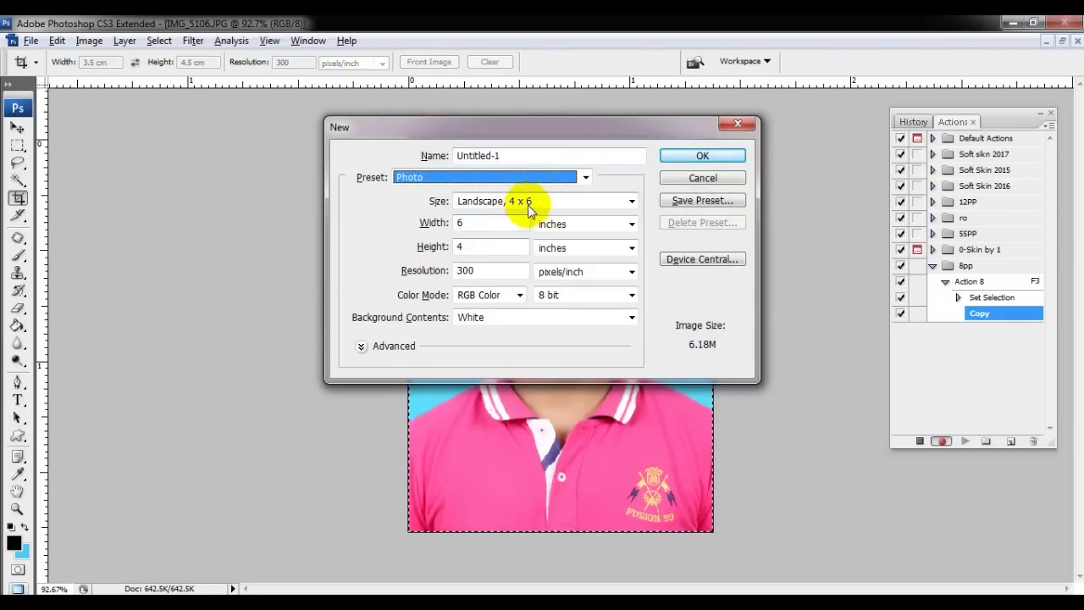
{"action": "left_click", "coordinate": [714, 158]}
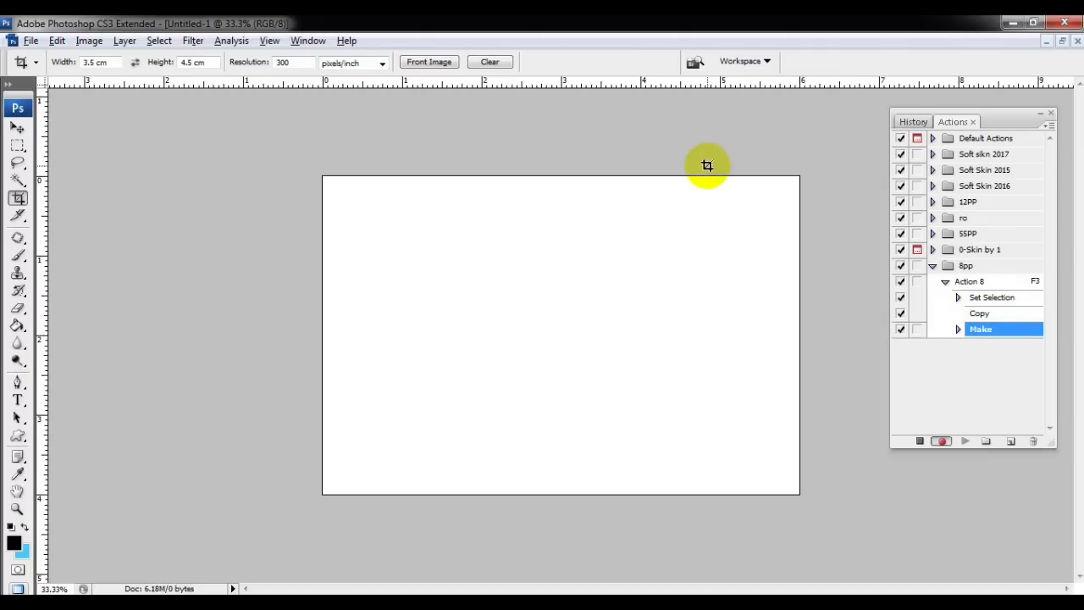
{"action": "key", "text": "ctrl+v"}
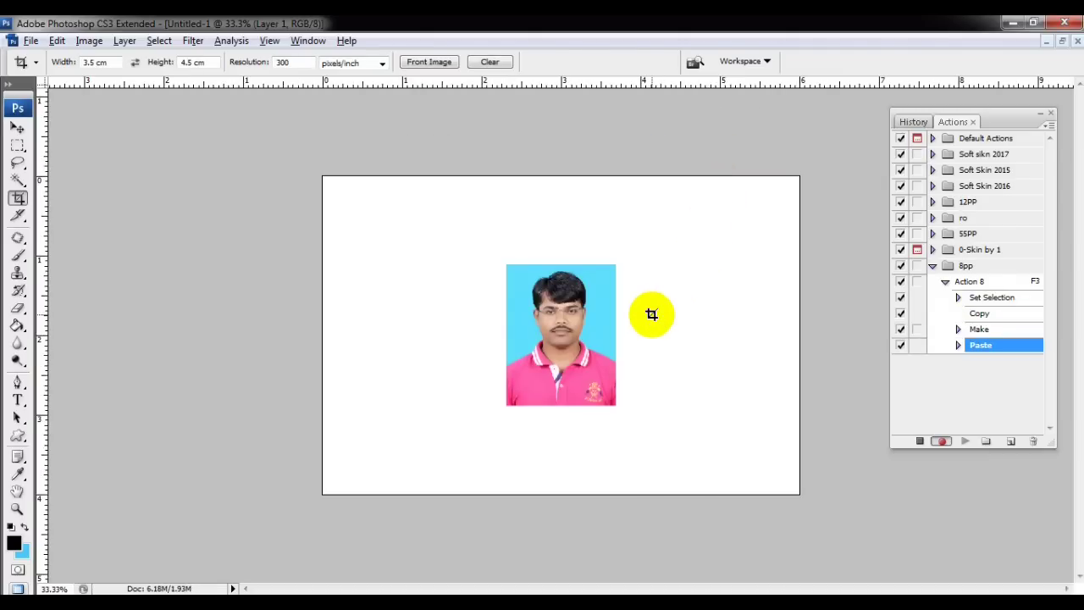
Move the photo to the top-left corner, duplicate it alongside and merge the pair.
{"action": "key", "text": "v"}
{"action": "mouse_move", "coordinate": [577, 345]}
{"action": "left_mouse_down"}
{"action": "mouse_move", "coordinate": [498, 318]}
{"action": "mouse_move", "coordinate": [381, 252]}
{"action": "left_mouse_up"}
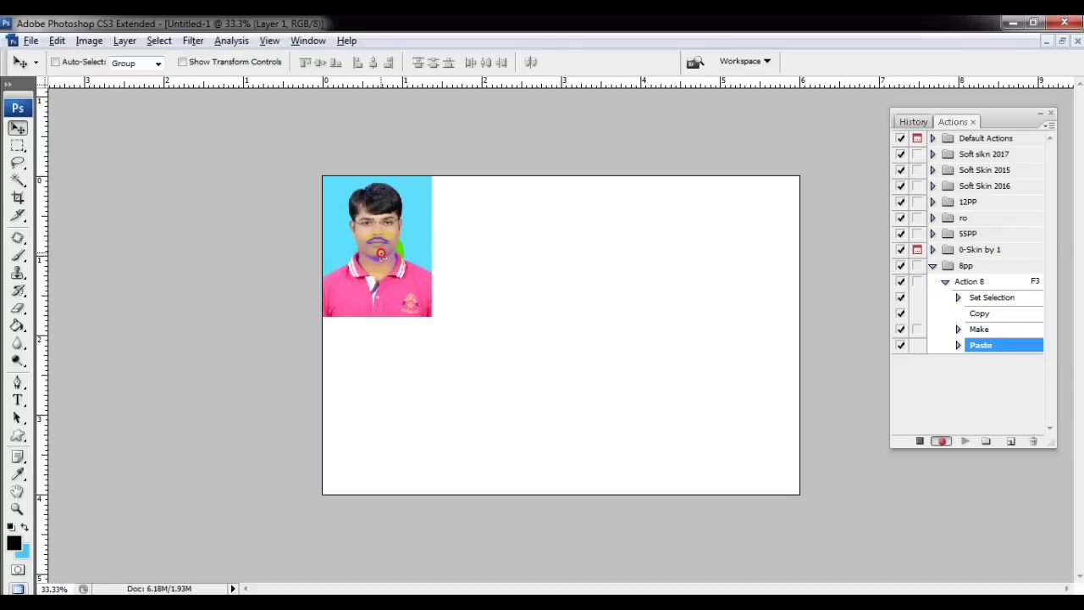
{"action": "left_click_drag", "start_coordinate": [381, 252], "coordinate": [496, 269]}
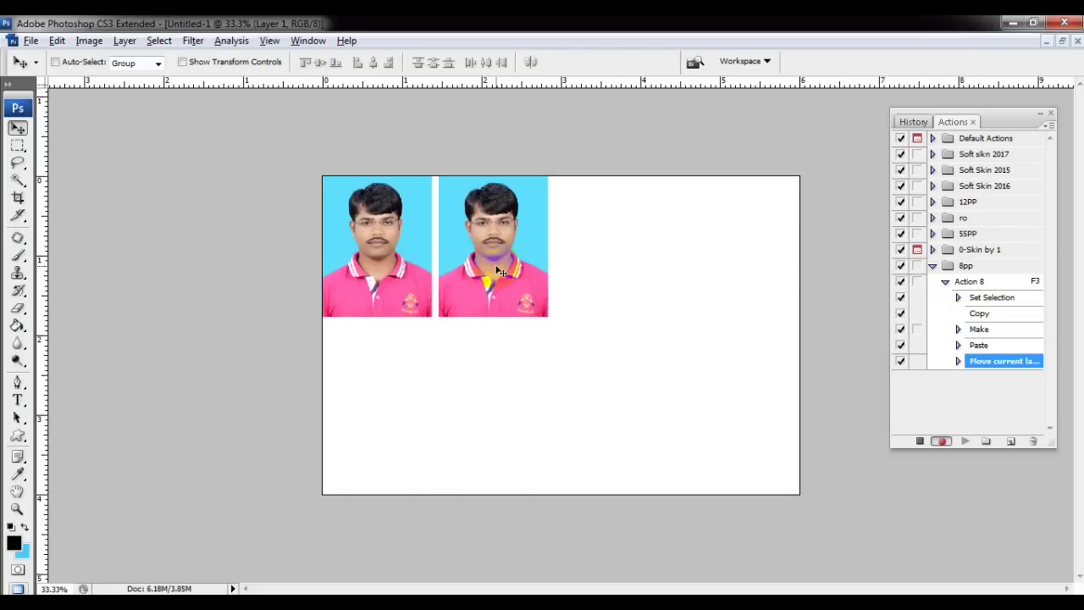
{"action": "left_click_drag", "start_coordinate": [496, 269], "coordinate": [496, 268]}
{"action": "key", "text": "ctrl+e"}
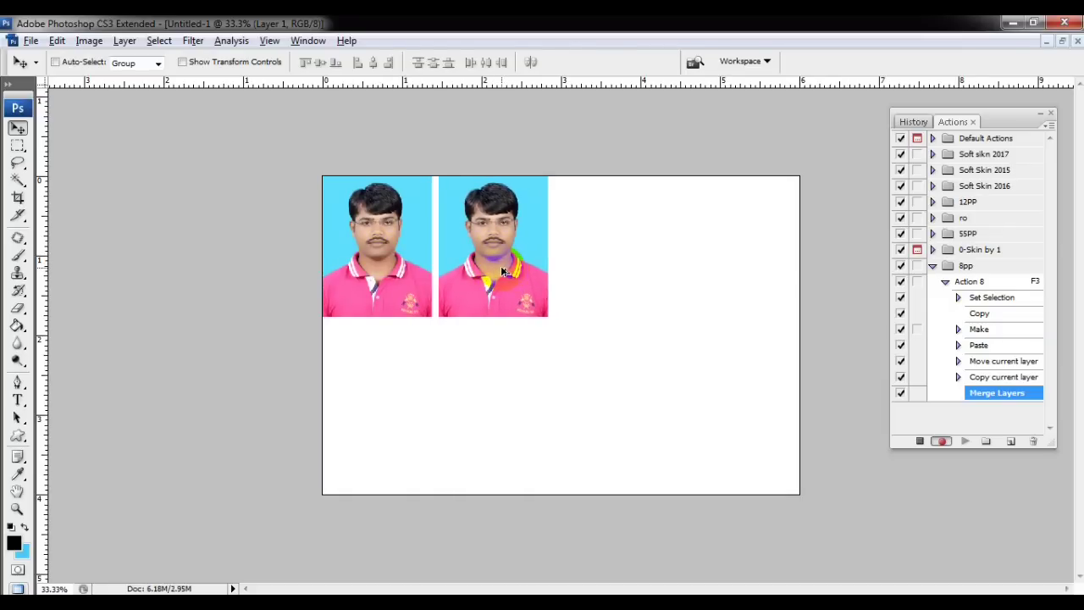
Copy the pair into a row of four, duplicate that row below, and merge everything.
{"action": "left_click_drag", "start_coordinate": [501, 271], "coordinate": [731, 278]}
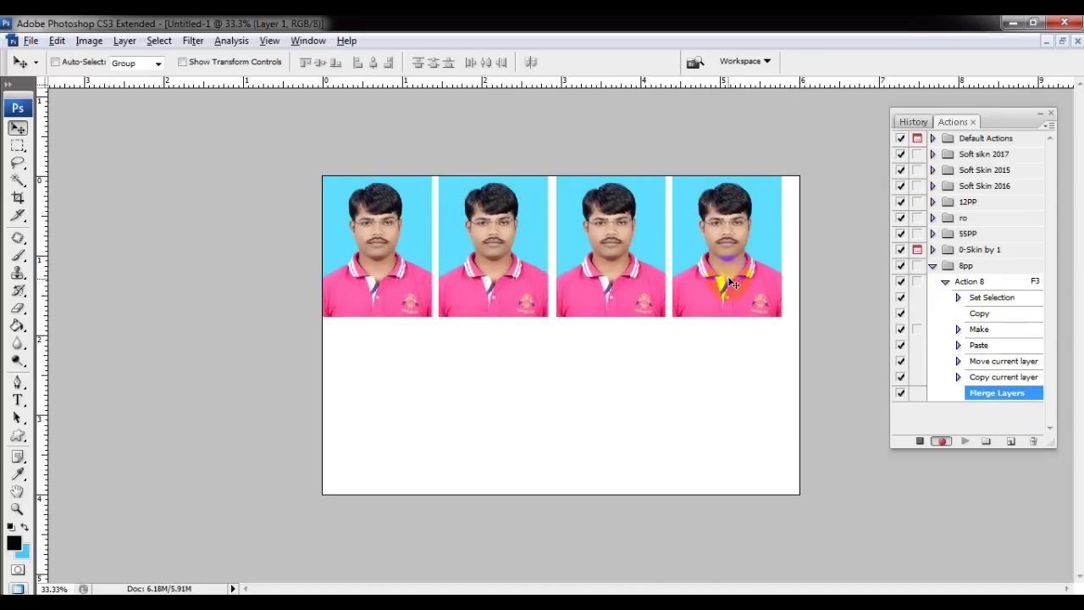
{"action": "key", "text": "ctrl+e"}
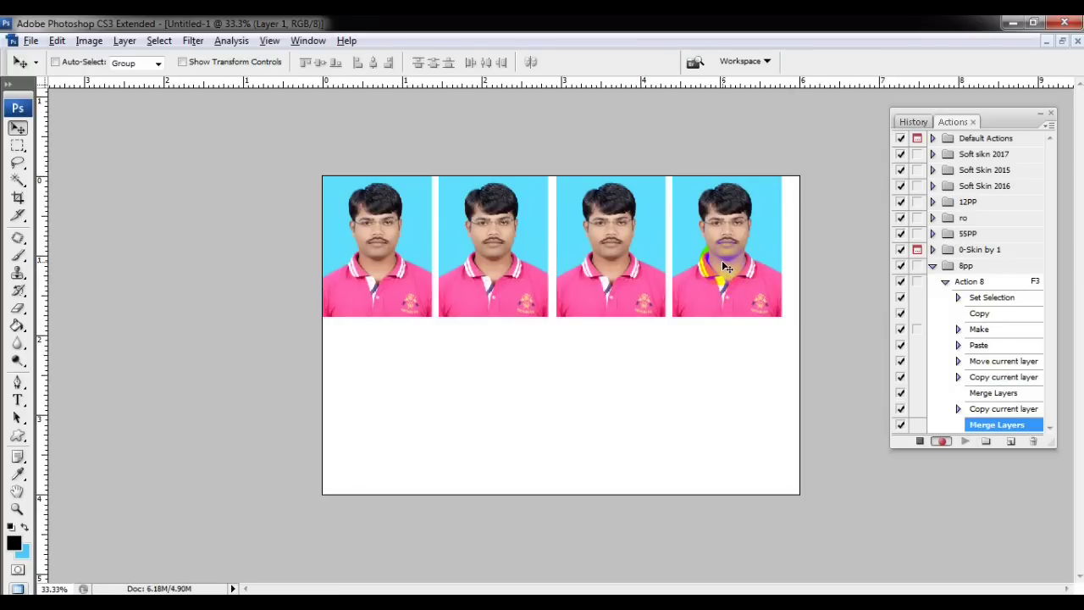
{"action": "mouse_move", "coordinate": [722, 262]}
{"action": "left_mouse_down"}
{"action": "mouse_move", "coordinate": [732, 407]}
{"action": "mouse_move", "coordinate": [722, 380]}
{"action": "left_mouse_up"}
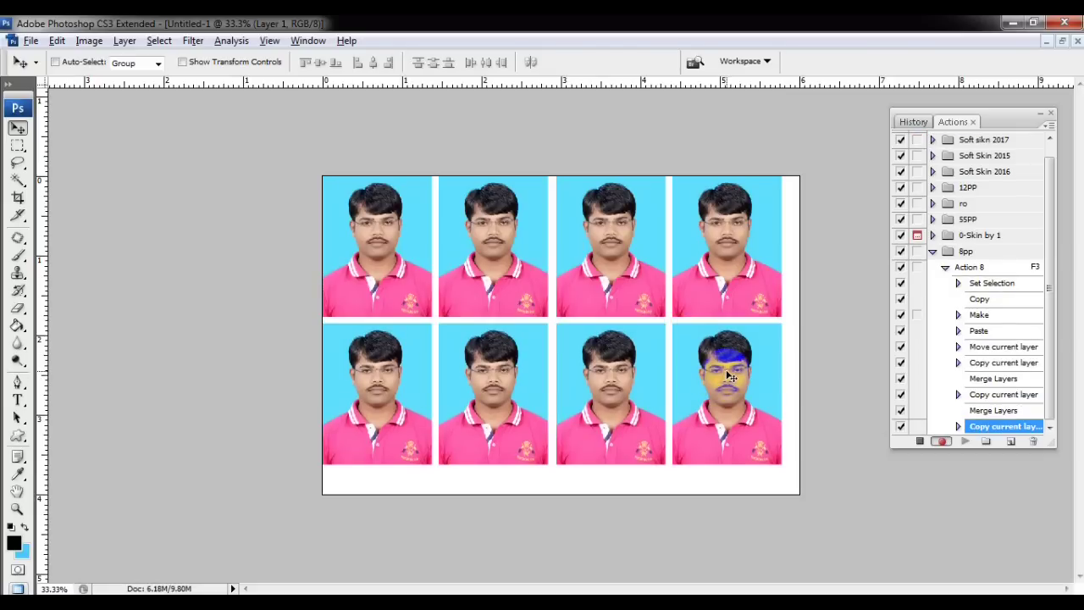
{"action": "left_click_drag", "start_coordinate": [721, 370], "coordinate": [733, 370]}
{"action": "key", "text": "ctrl+e"}
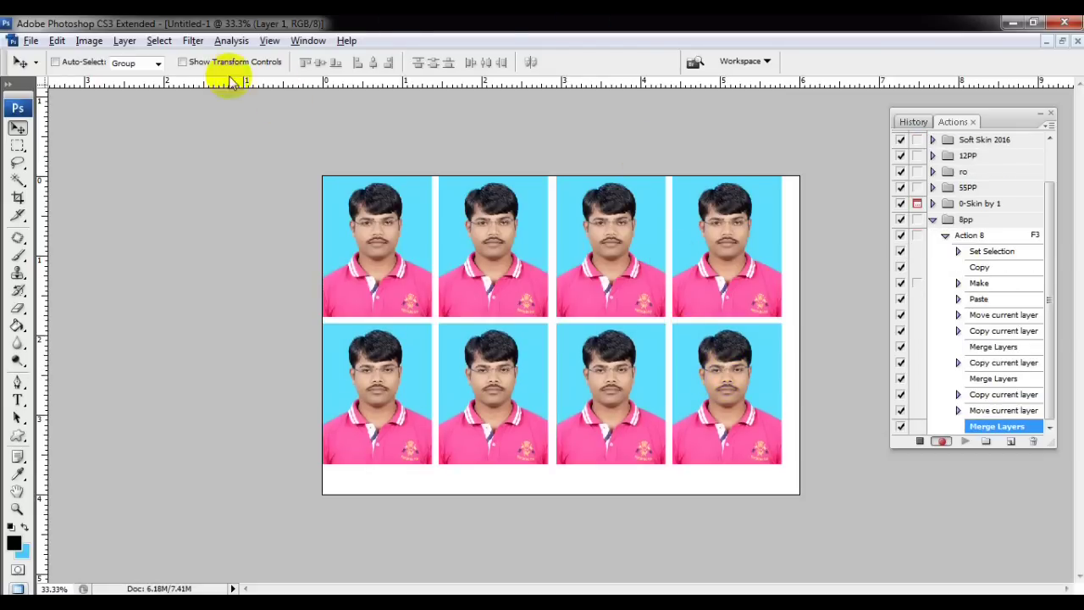
Apply a 1 px black inside stroke to the photo grid.
{"action": "left_click", "coordinate": [57, 41]}
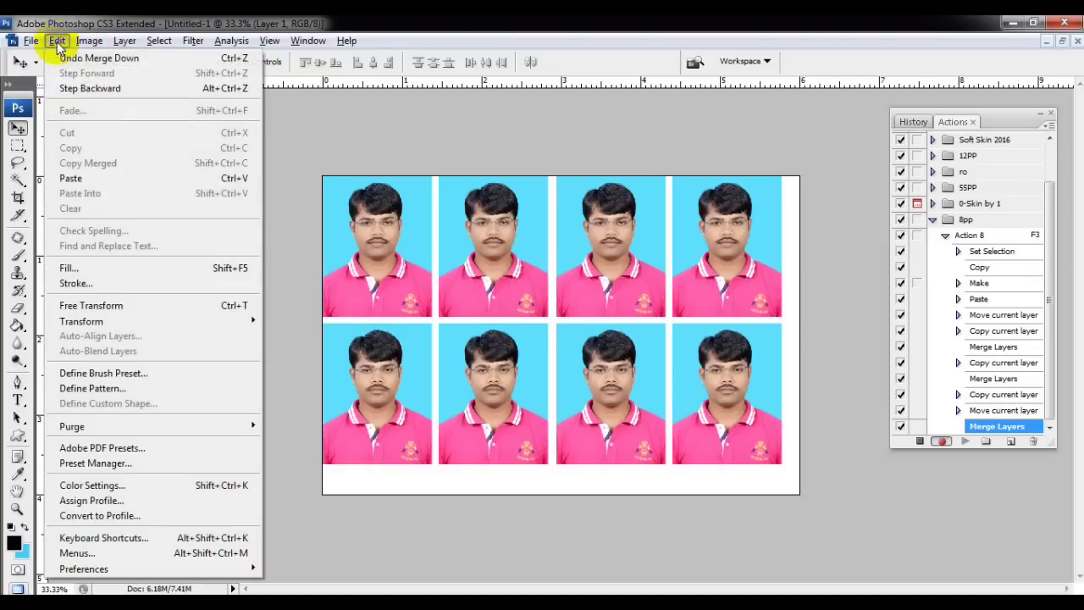
{"action": "left_click", "coordinate": [80, 282]}
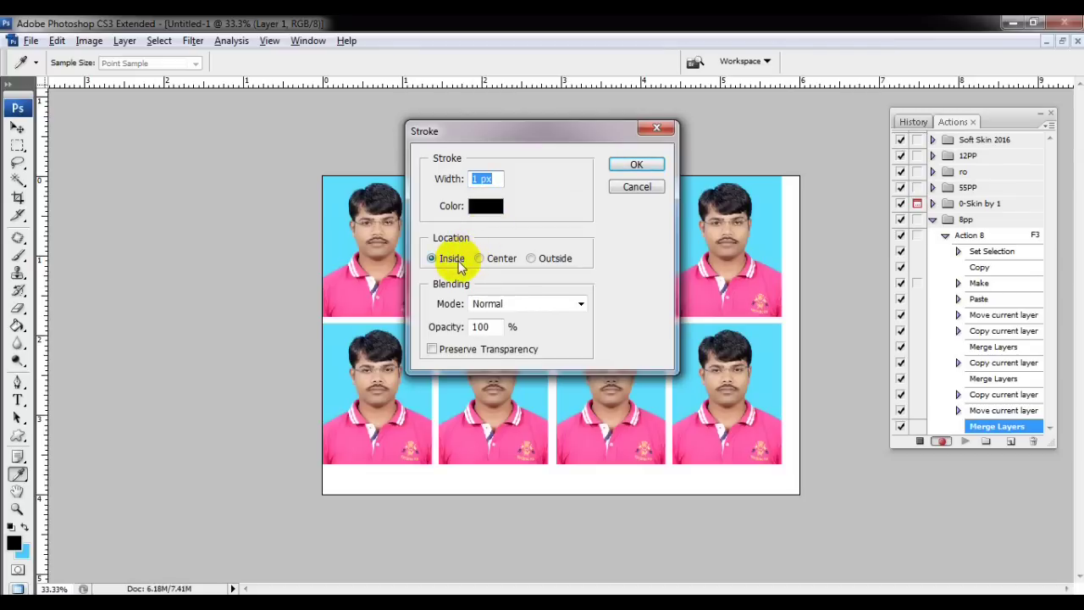
{"action": "left_click", "coordinate": [637, 165]}
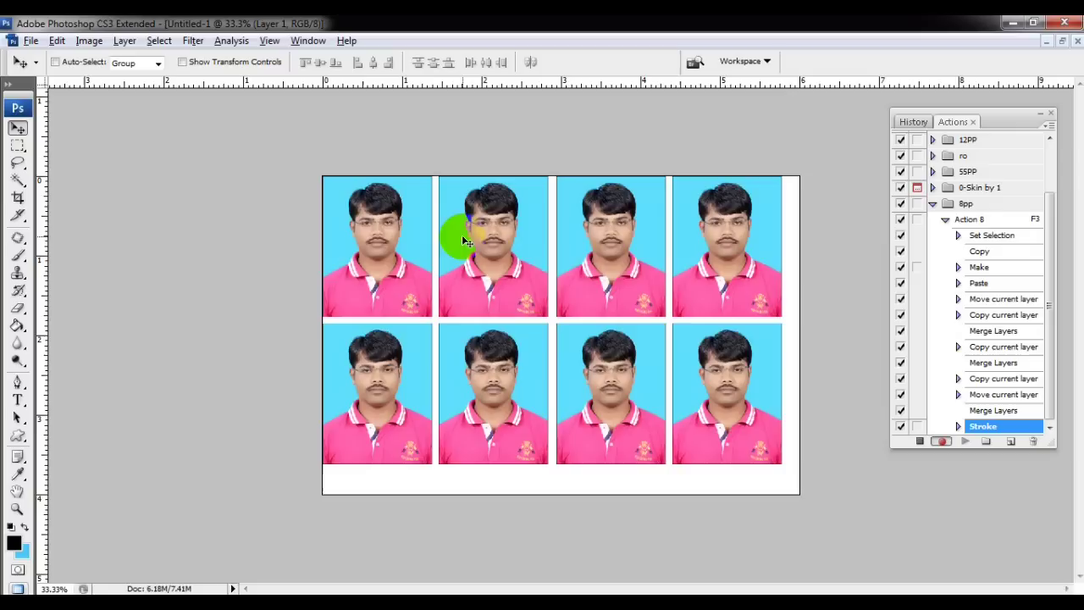
Nudge the grid until centred on the sheet, then stop recording Action 8.
{"action": "key", "text": "shift+Right"}
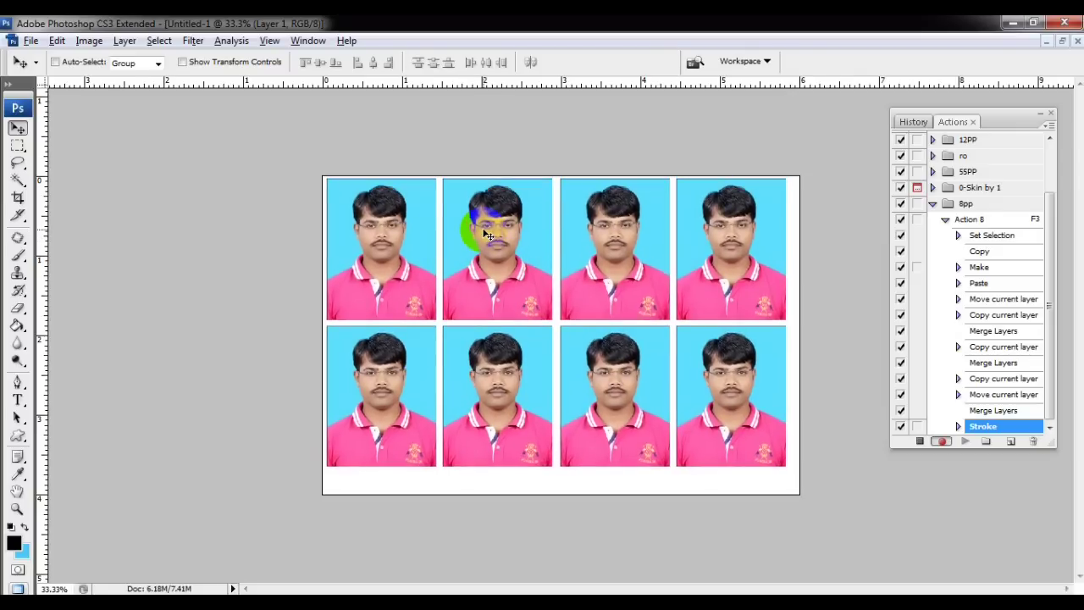
{"action": "key", "text": "shift+Down"}
{"action": "key", "text": "shift+Down"}
{"action": "key", "text": "shift+Down"}
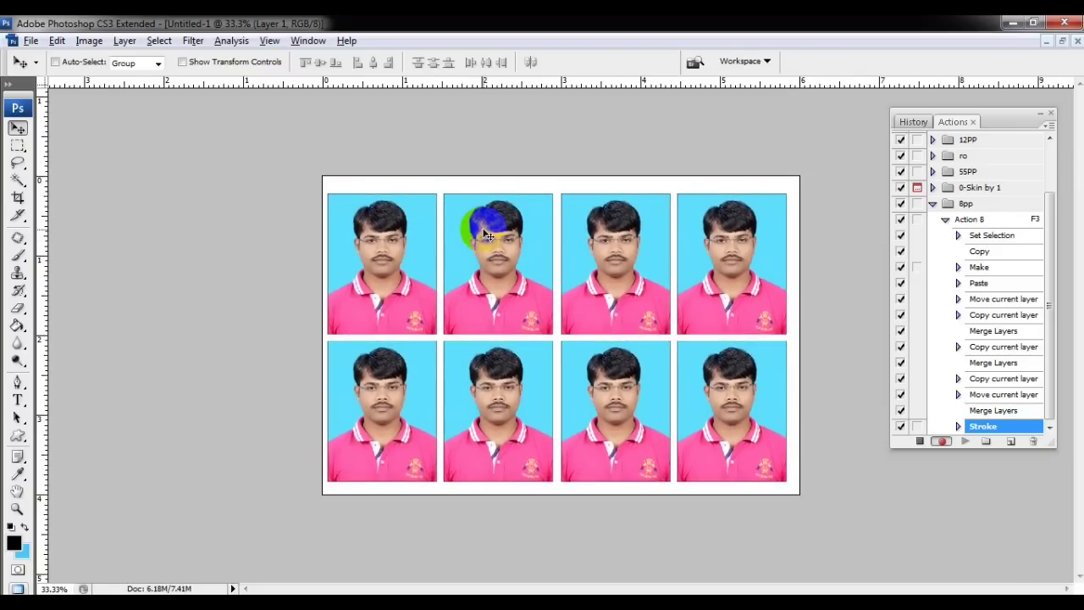
{"action": "key", "text": "shift+Right"}
{"action": "key", "text": "shift+Up"}
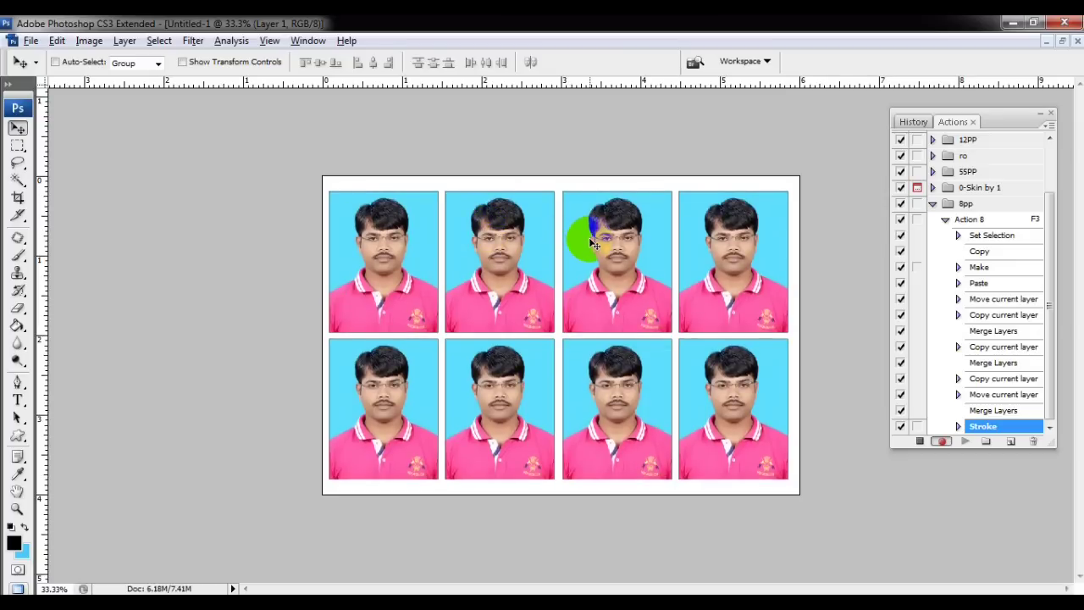
{"action": "left_click", "coordinate": [919, 441]}
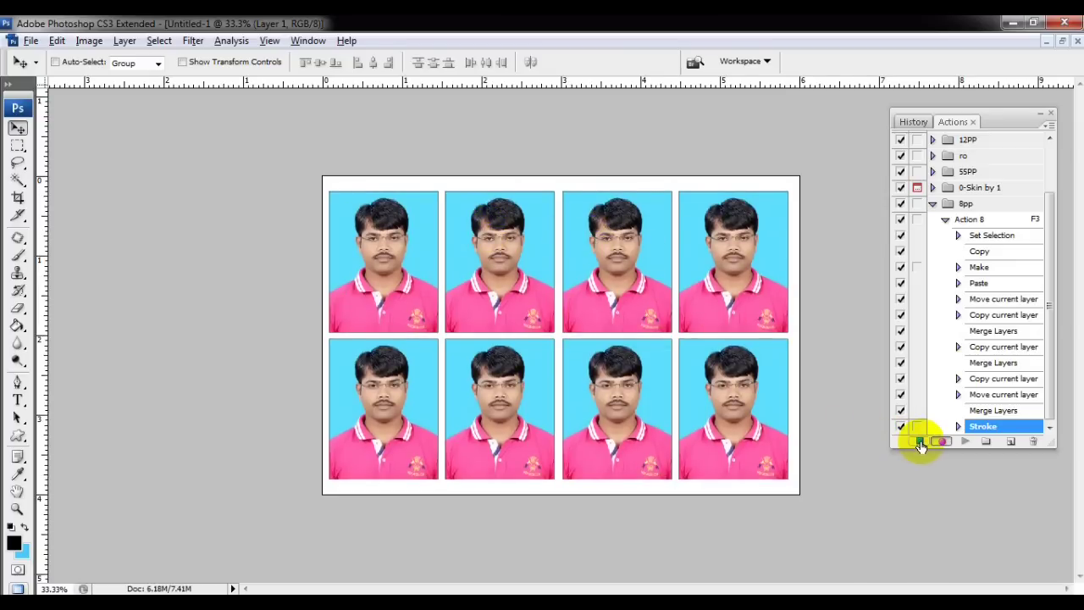
Stop recording Action 8 and save the 8pp action set as 8pp.atn in Desktop > Megafoto.
{"action": "left_click", "coordinate": [920, 441]}
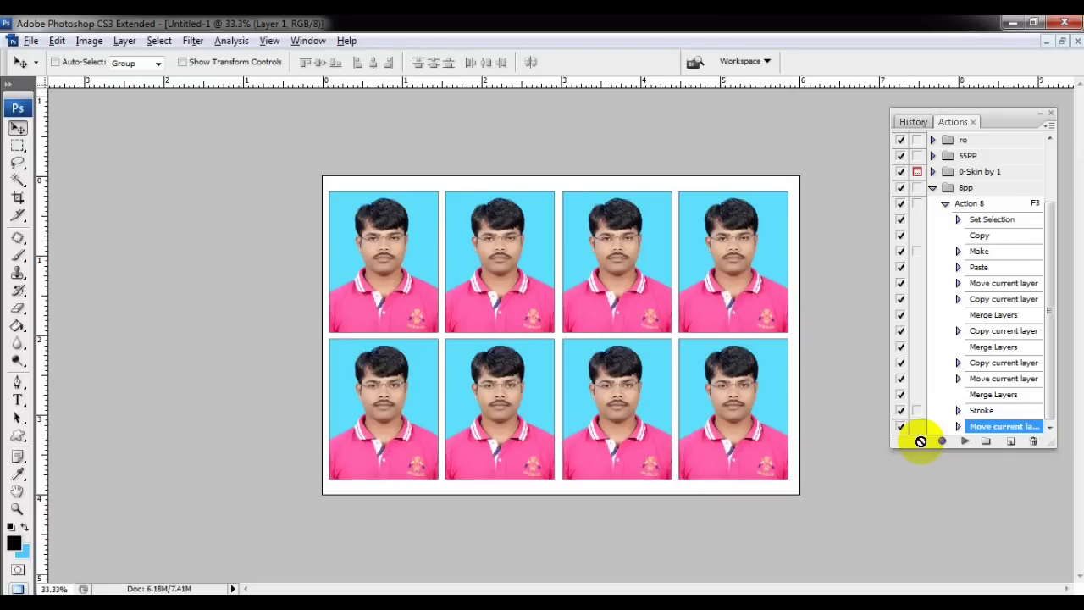
{"action": "left_click", "coordinate": [991, 188]}
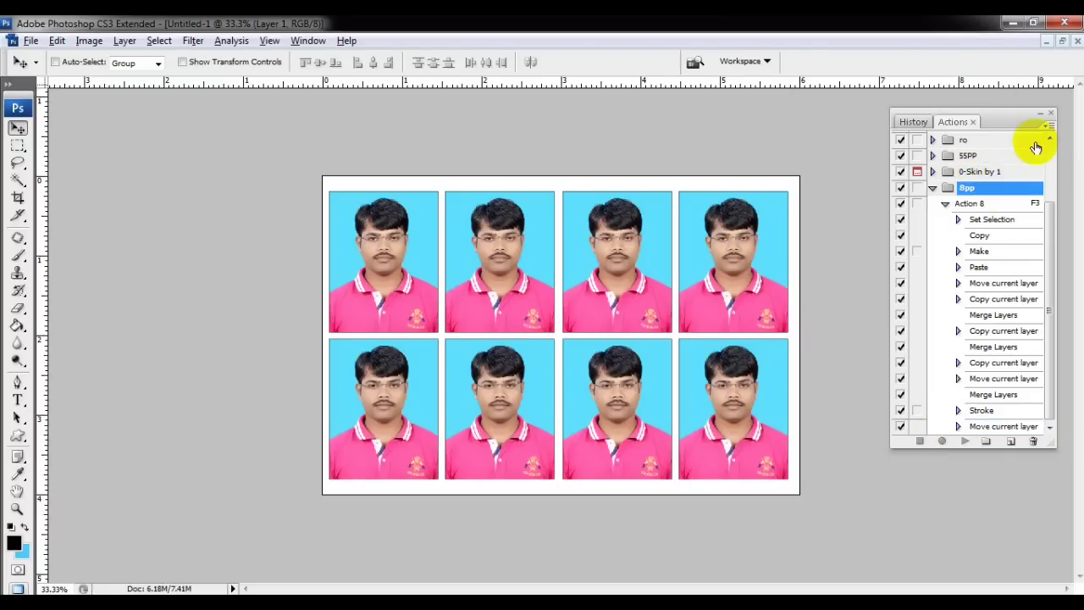
{"action": "left_click", "coordinate": [1050, 126]}
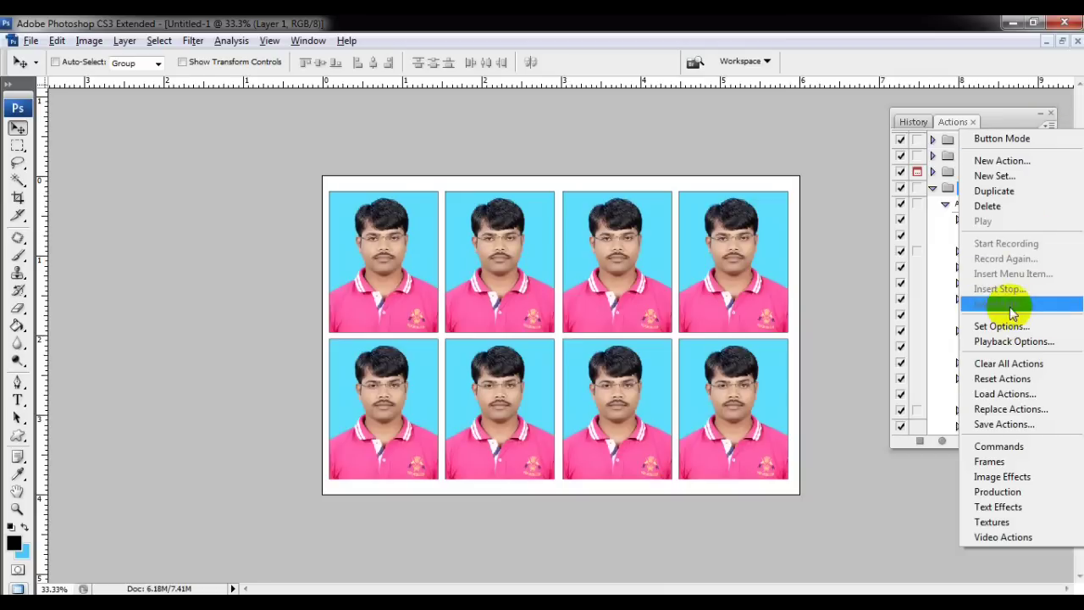
{"action": "left_click", "coordinate": [1003, 425]}
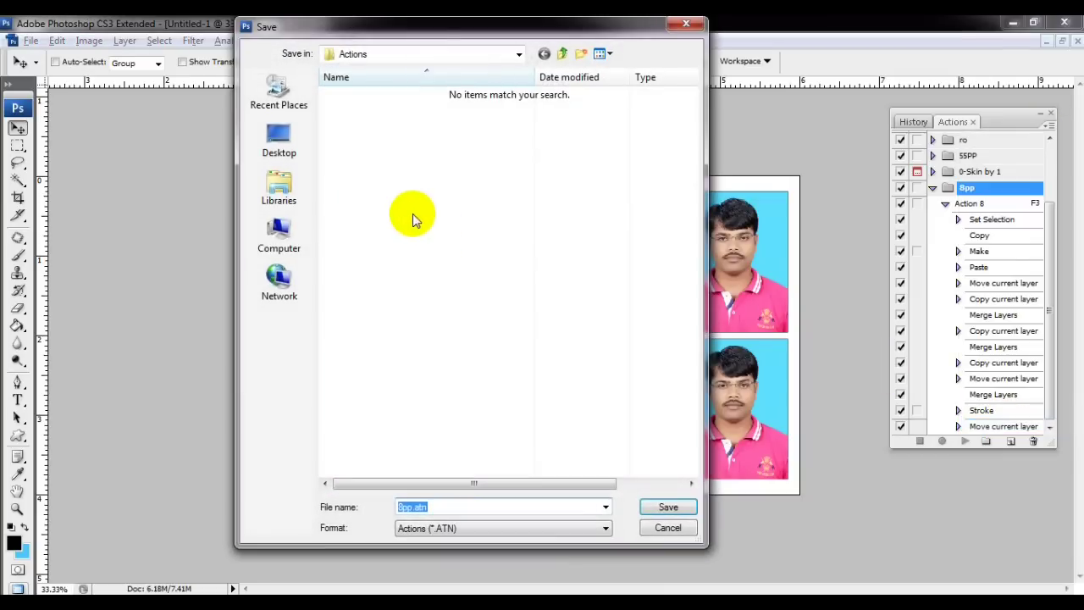
{"action": "left_click", "coordinate": [480, 62]}
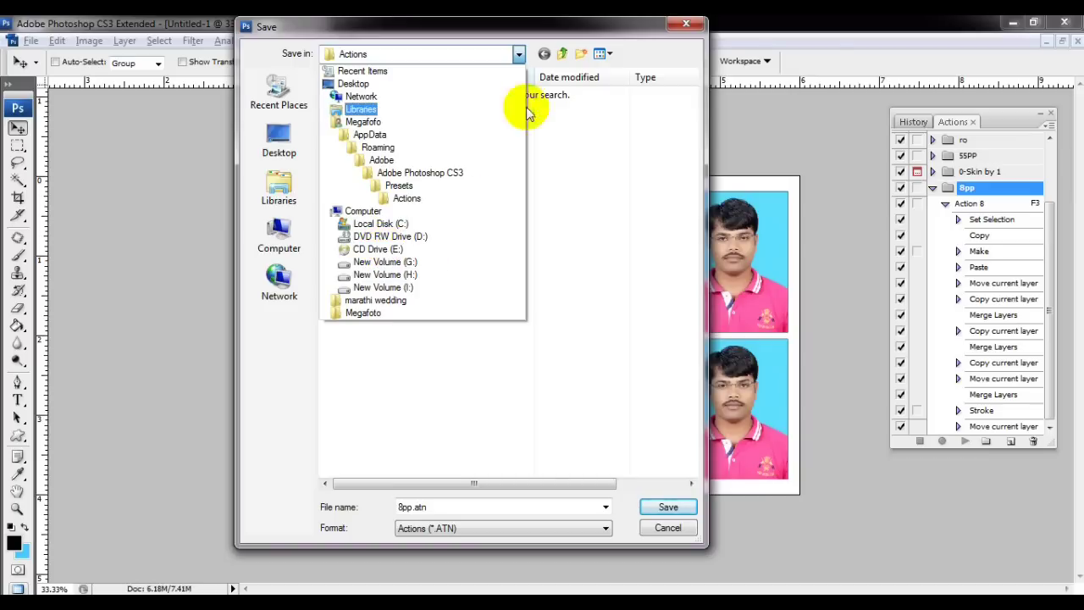
{"action": "left_click", "coordinate": [528, 31]}
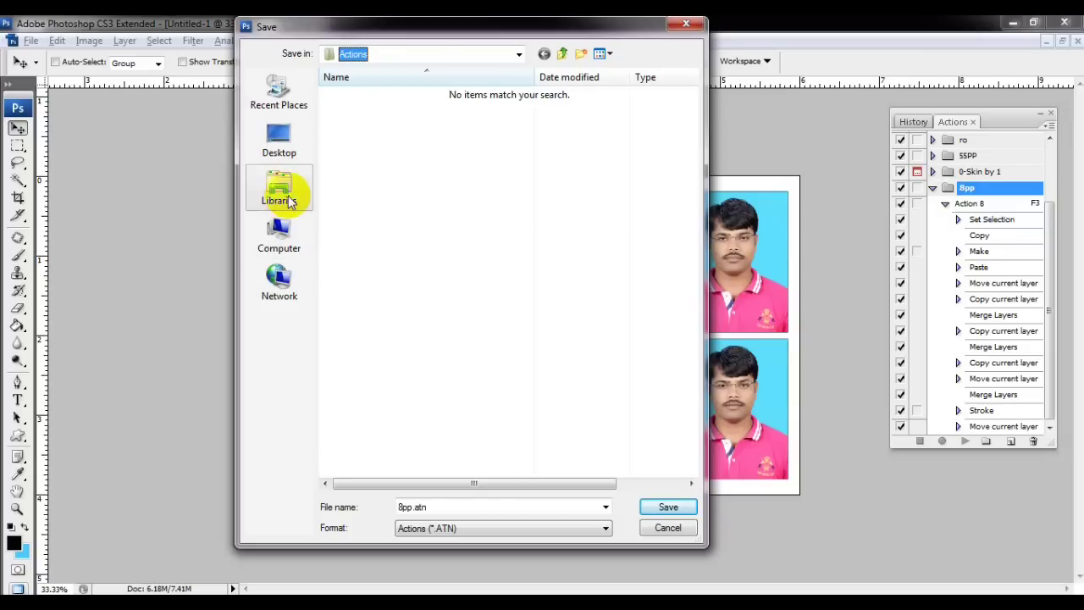
{"action": "left_click", "coordinate": [279, 140]}
{"action": "double_click", "coordinate": [508, 173]}
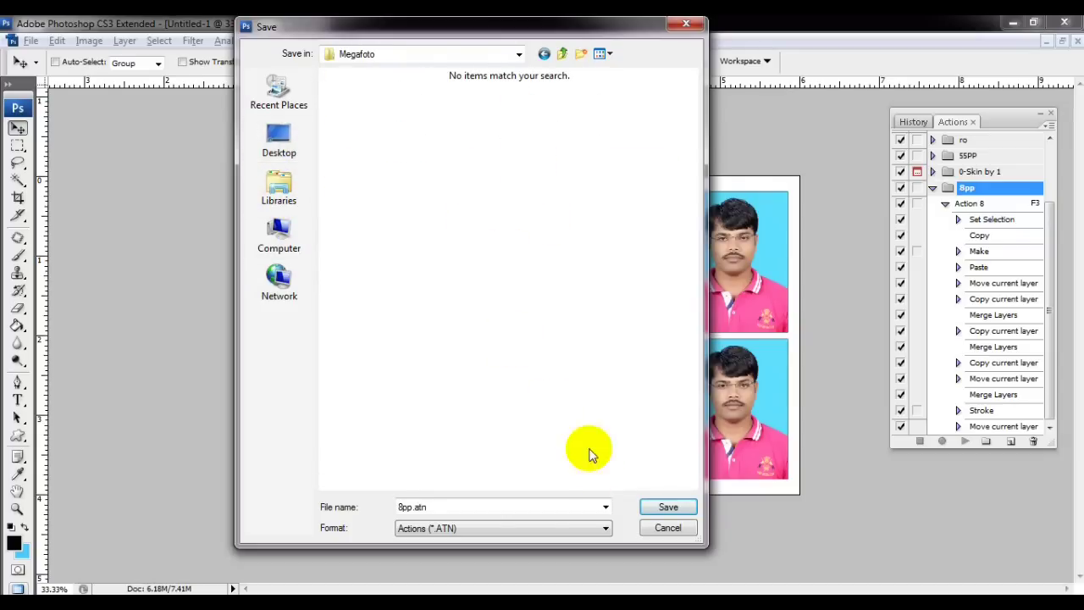
{"action": "double_click", "coordinate": [451, 511]}
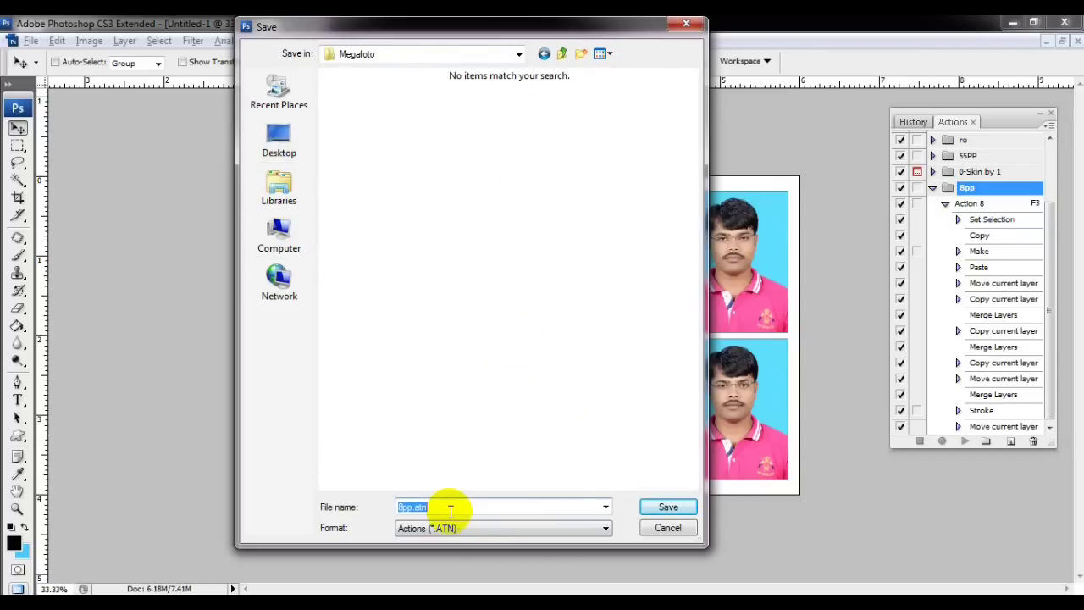
{"action": "left_click", "coordinate": [668, 509]}
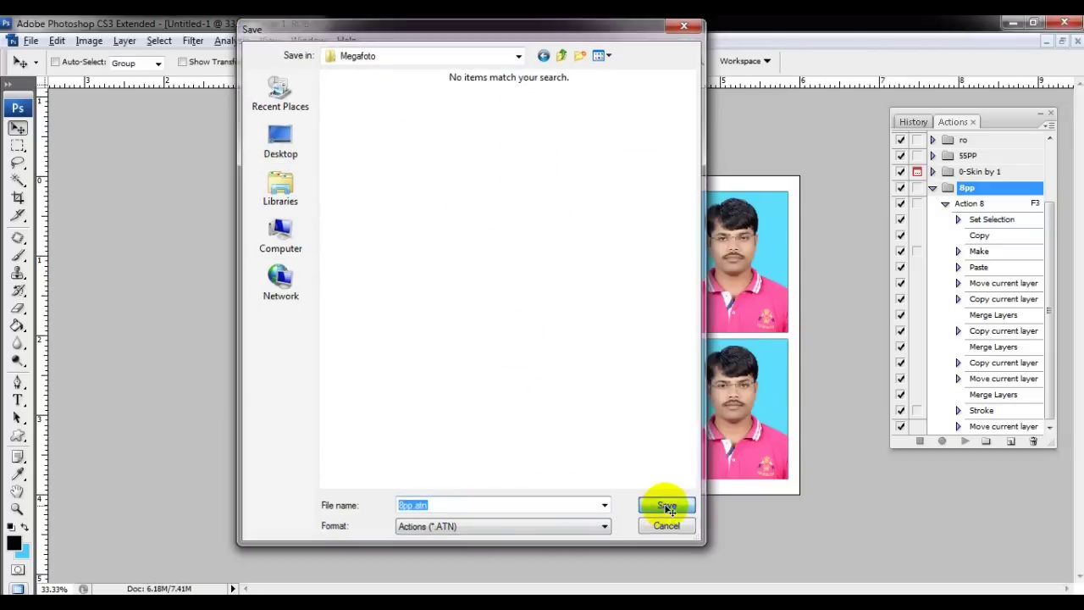
{"action": "key", "text": "ctrl+0"}
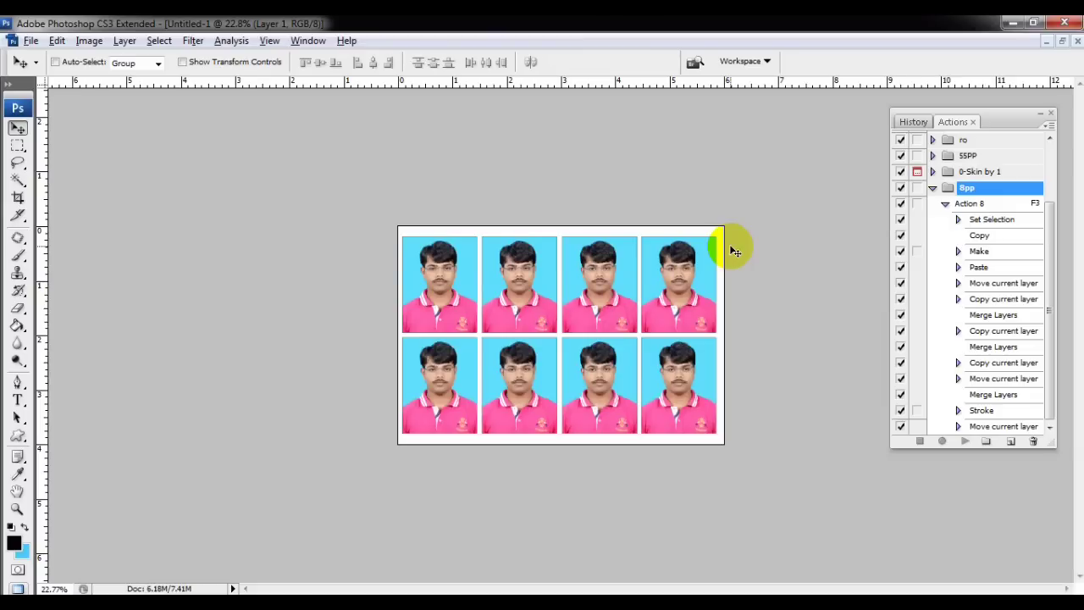
Bring up the print settings for the photo sheet and cancel without printing.
{"action": "key", "text": "ctrl+p"}
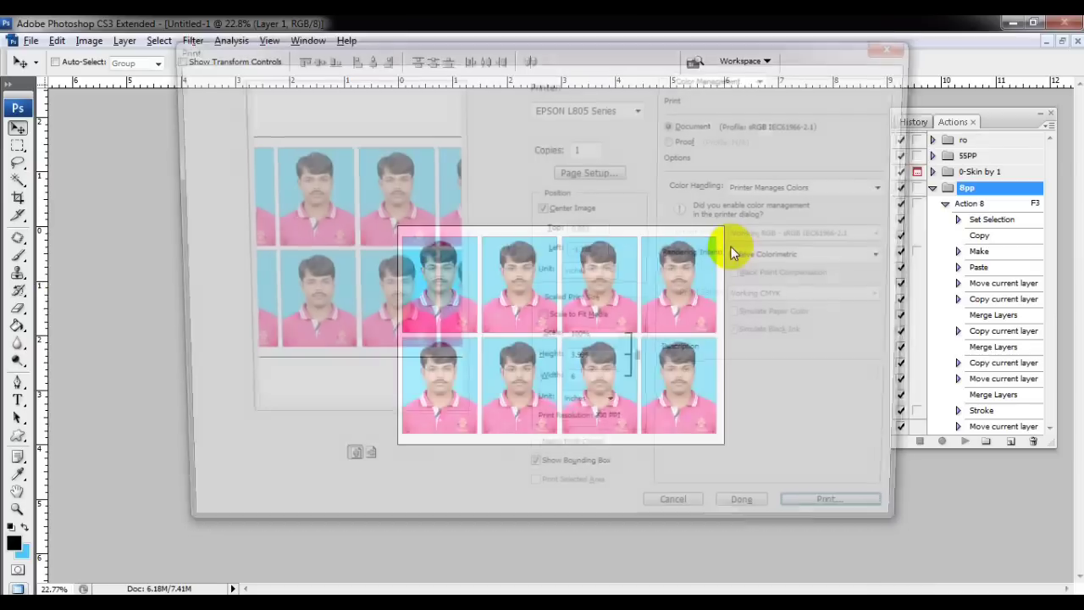
{"action": "key", "text": "Escape"}
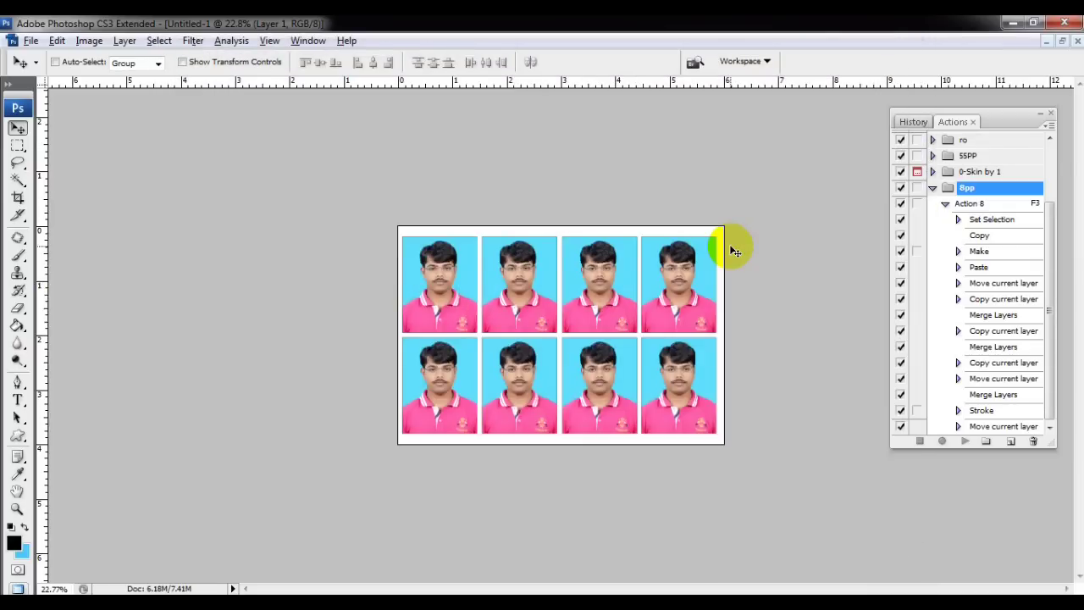
{"action": "scroll", "coordinate": [423, 242], "scroll_direction": "down", "scroll_amount": 2}
{"action": "scroll", "coordinate": [519, 242], "scroll_direction": "up", "scroll_amount": 3}
{"action": "scroll", "coordinate": [524, 258], "scroll_direction": "up", "scroll_amount": 1}
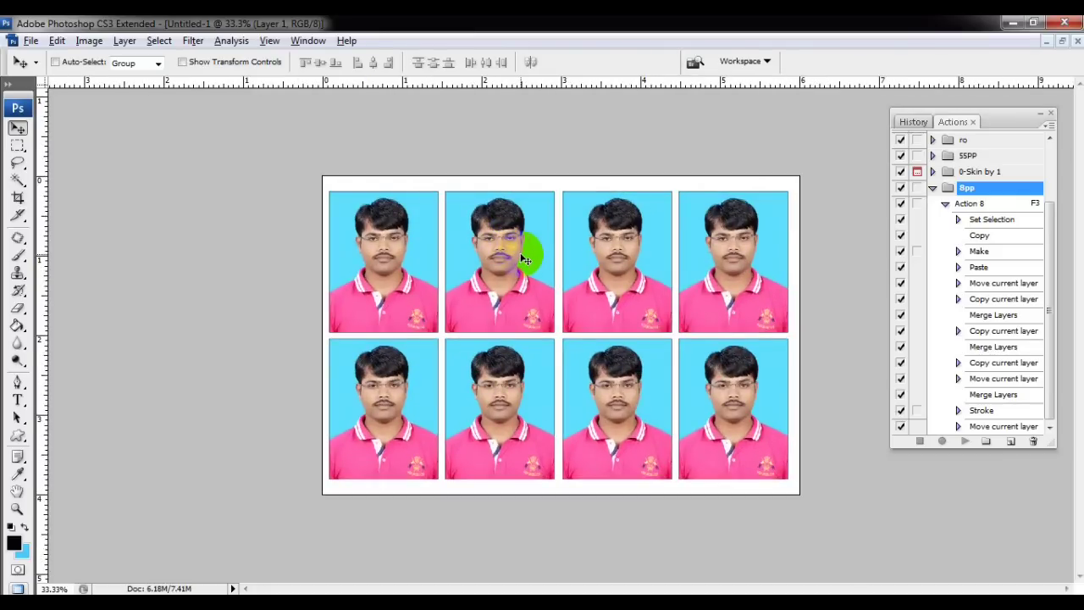
Close Untitled-1 without saving, close the original portrait, and close the History/Actions panel.
{"action": "key", "text": "ctrl+w"}
{"action": "key", "text": "n"}
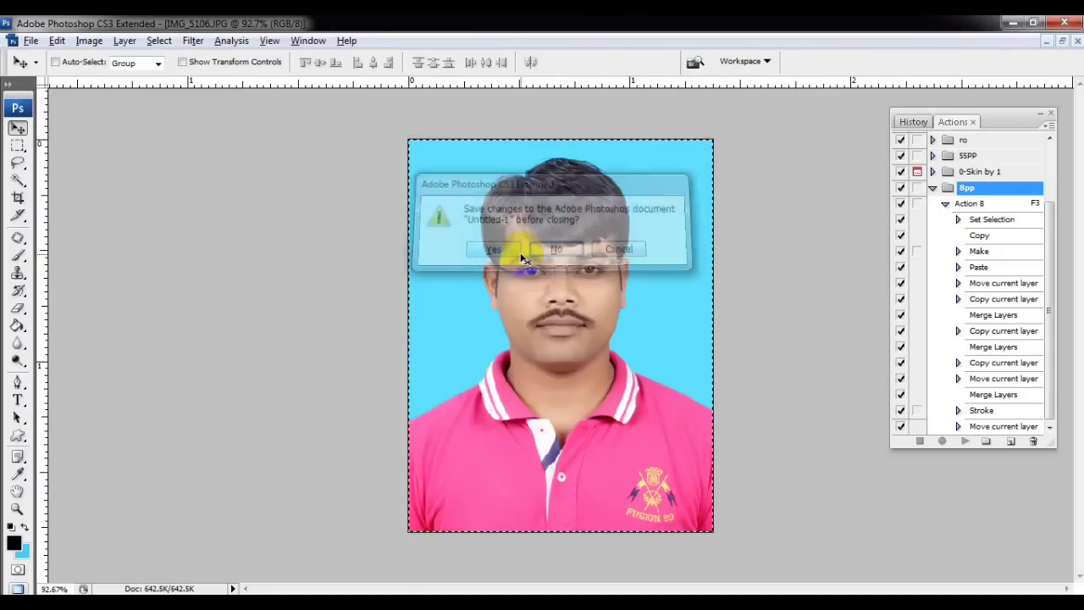
{"action": "key", "text": "ctrl+w"}
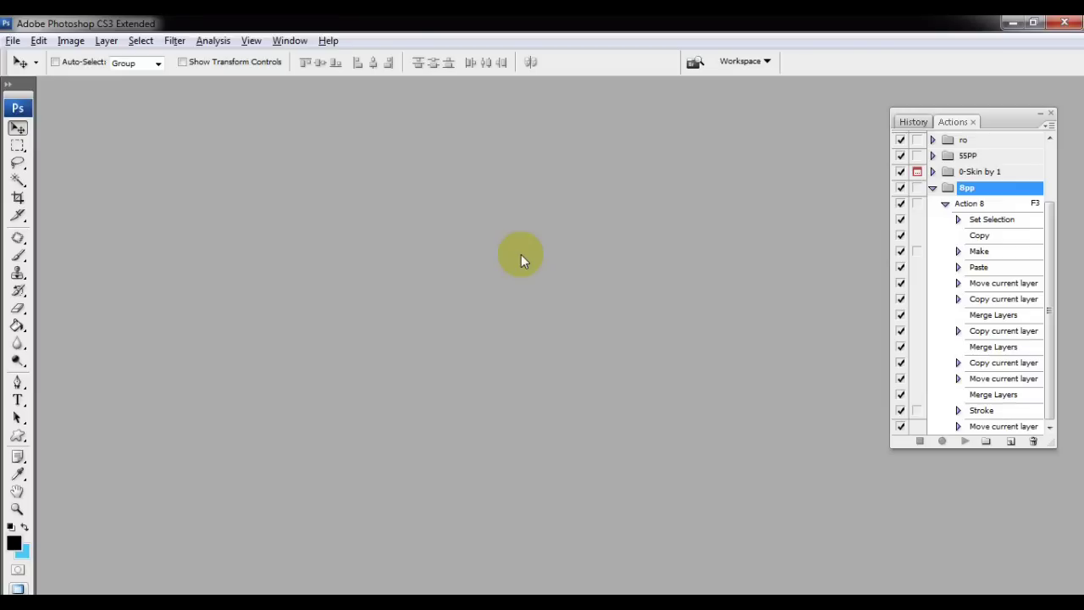
{"action": "left_click", "coordinate": [1050, 114]}
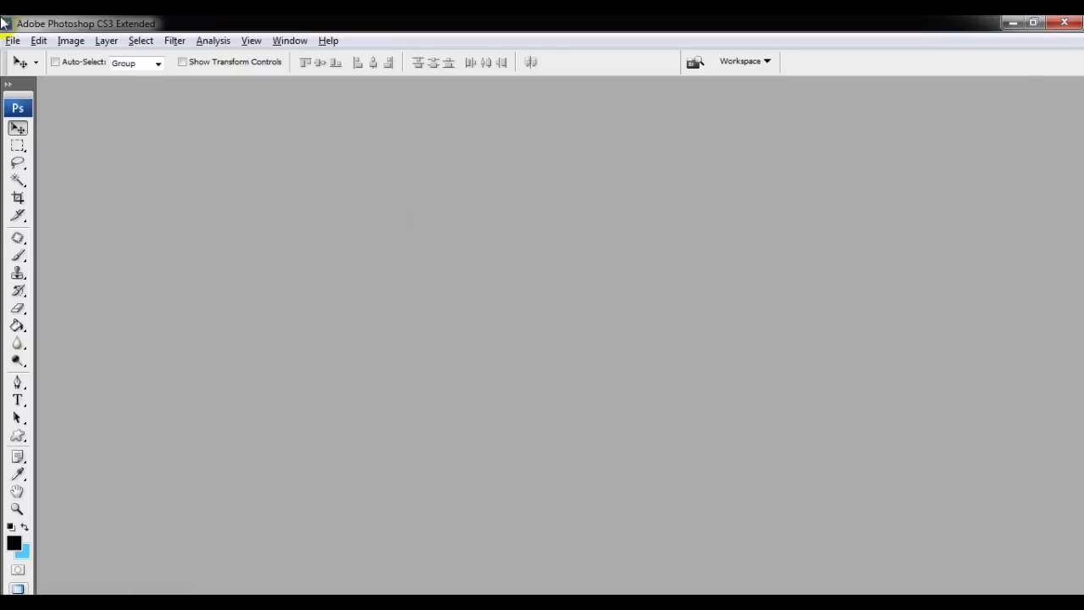
{"action": "left_click", "coordinate": [14, 40]}
Open IMG_5106.JPG from the Desktop > Megafoto folder.
{"action": "left_click", "coordinate": [69, 72]}
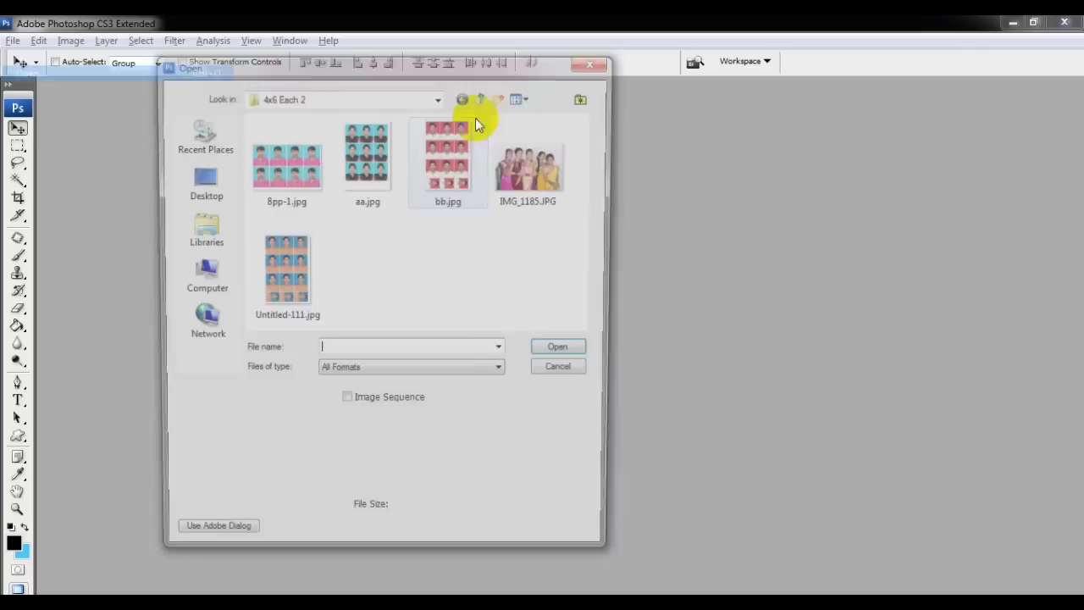
{"action": "left_click", "coordinate": [482, 96]}
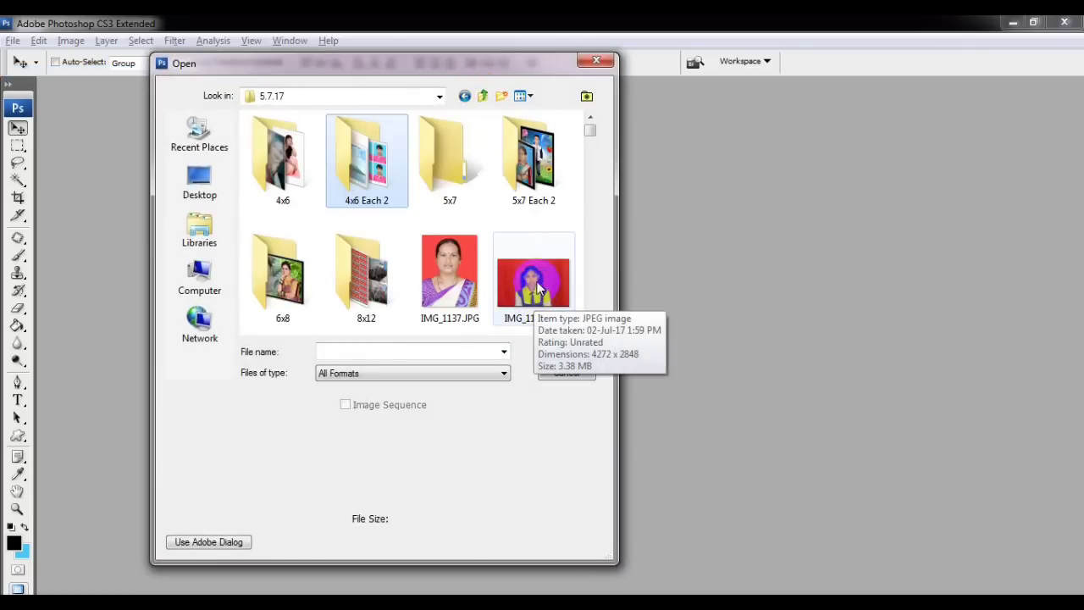
{"action": "left_click", "coordinate": [203, 185]}
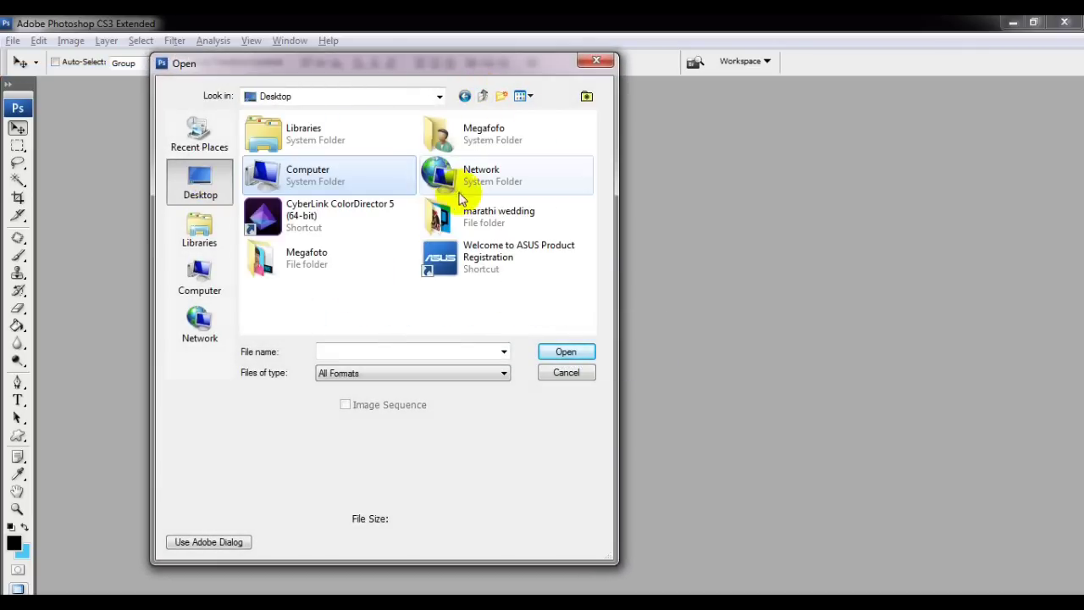
{"action": "double_click", "coordinate": [291, 268]}
{"action": "key", "text": "BackSpace"}
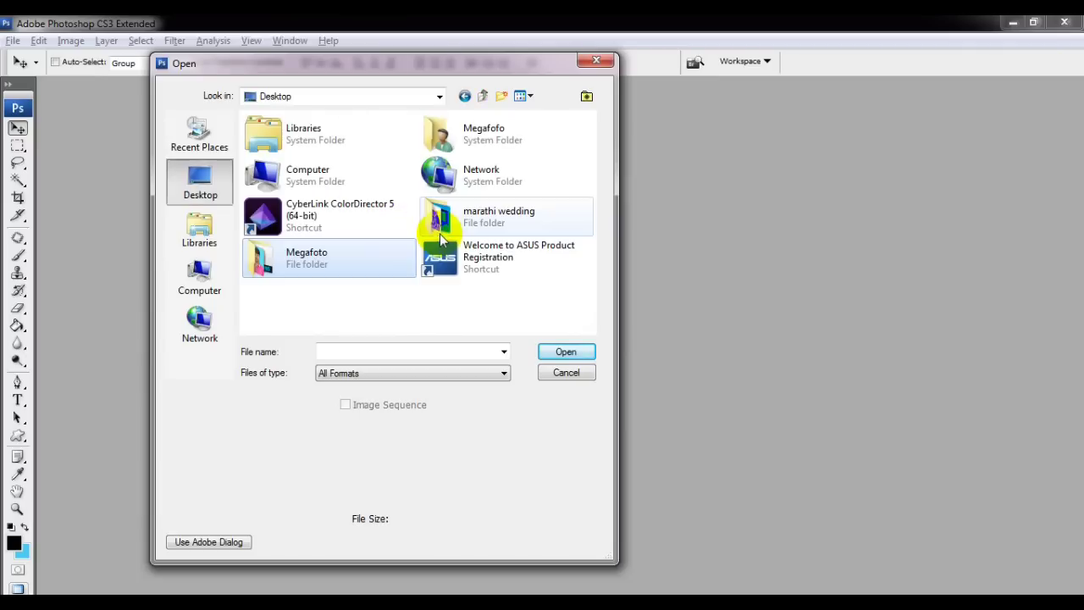
{"action": "double_click", "coordinate": [296, 264]}
{"action": "left_click", "coordinate": [380, 145]}
{"action": "double_click", "coordinate": [381, 145]}
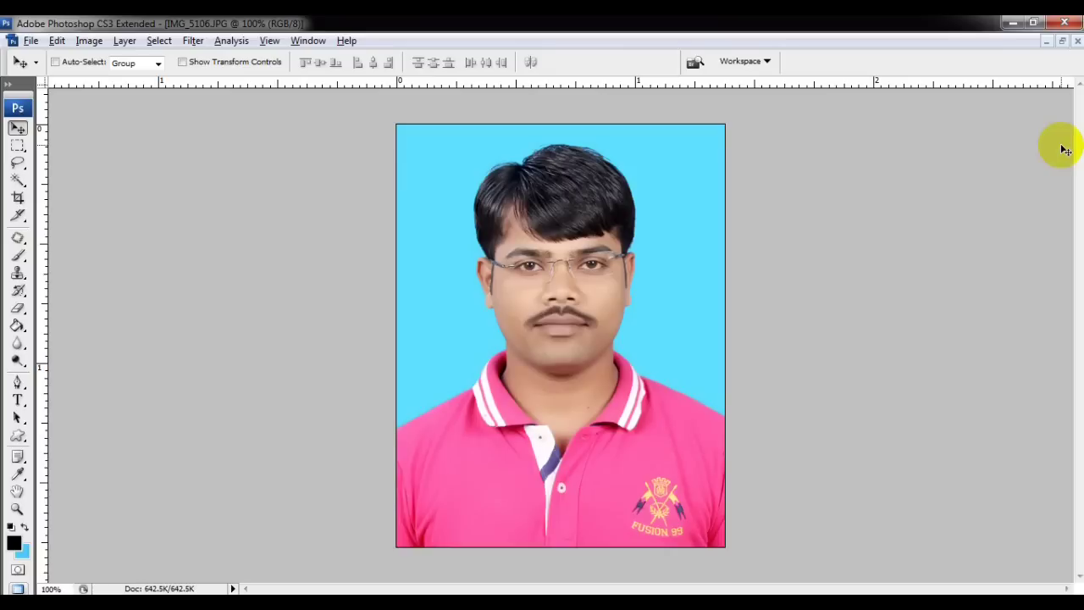